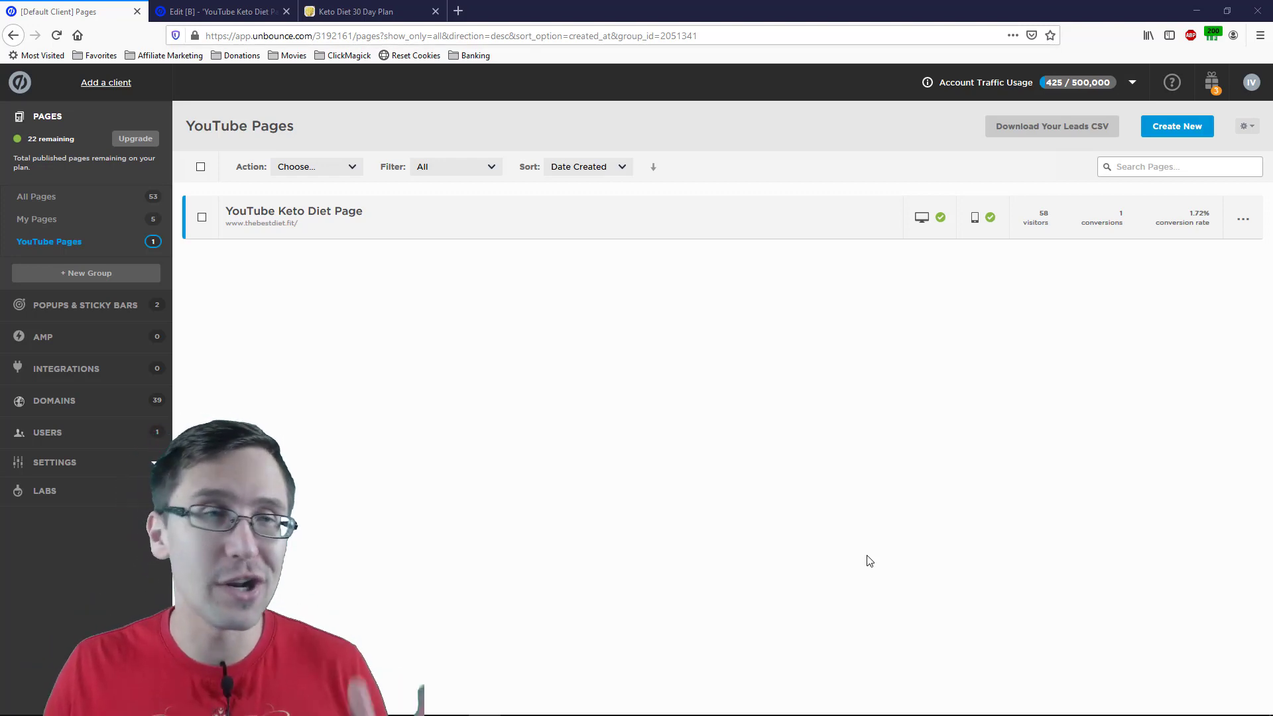
- Check the keto diet landing page, then start a new popup from Popups & Sticky Bars
left_click(219, 11)
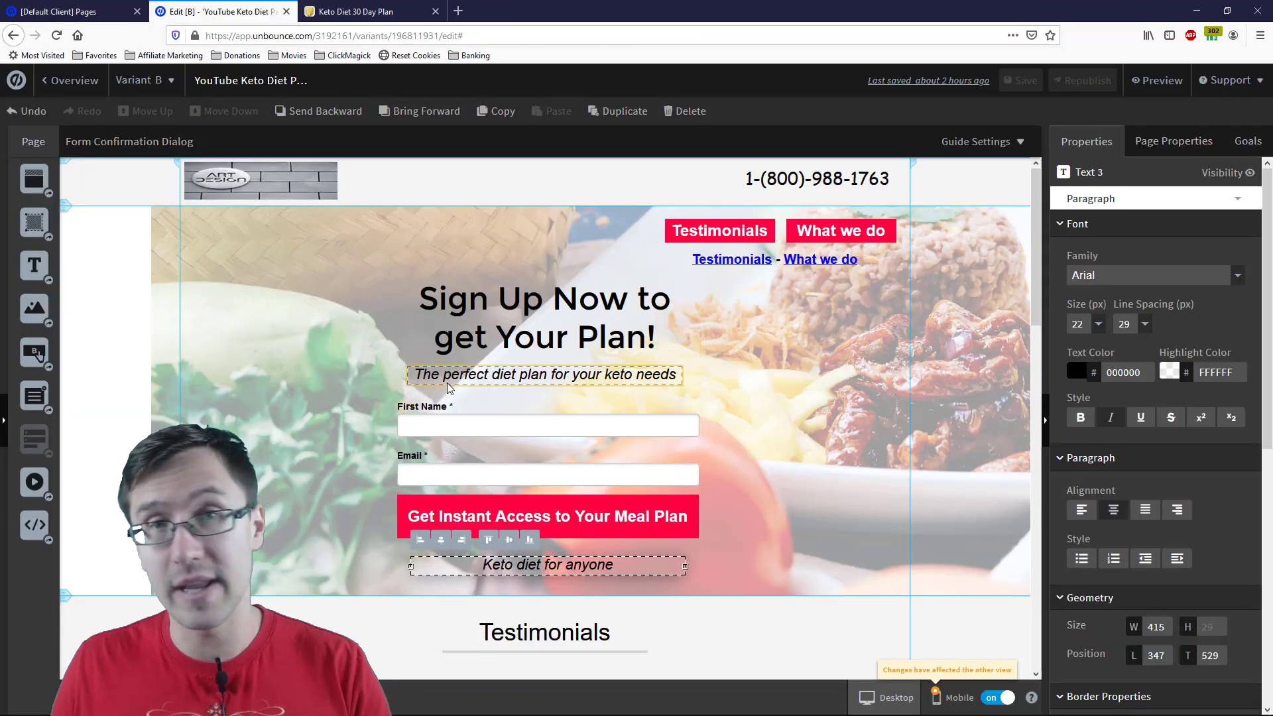
left_click(364, 13)
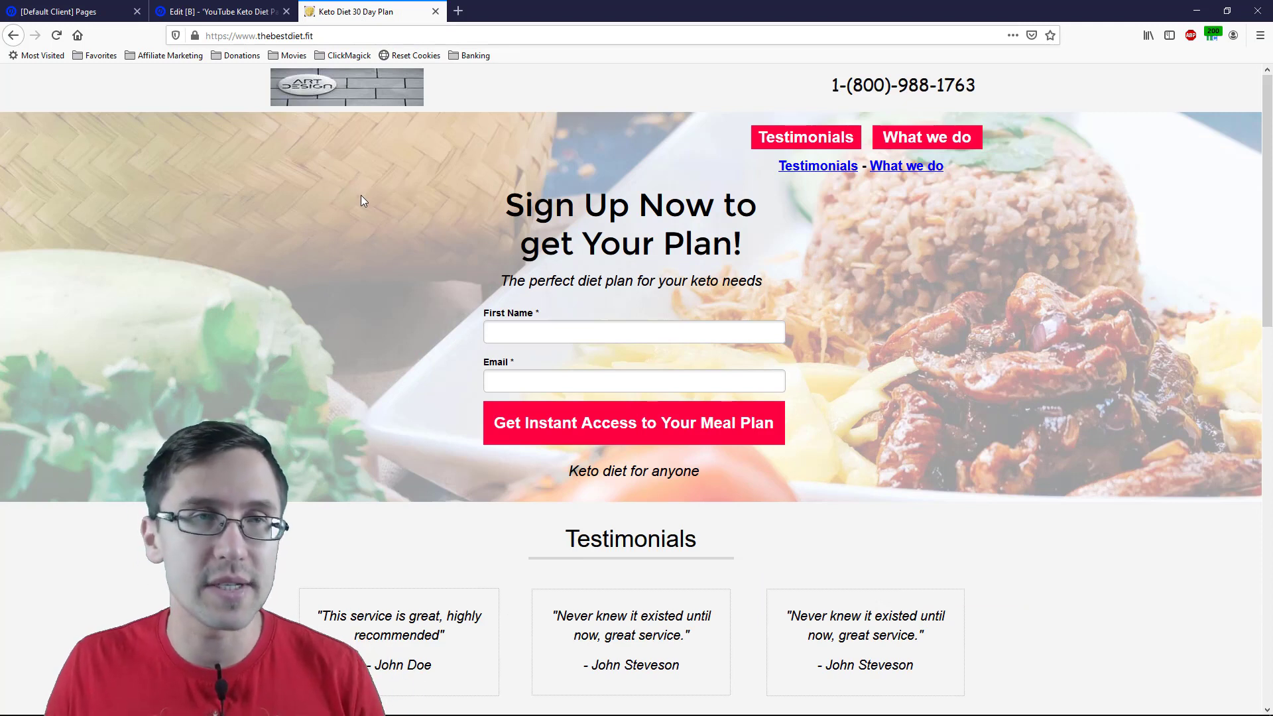
left_click(95, 11)
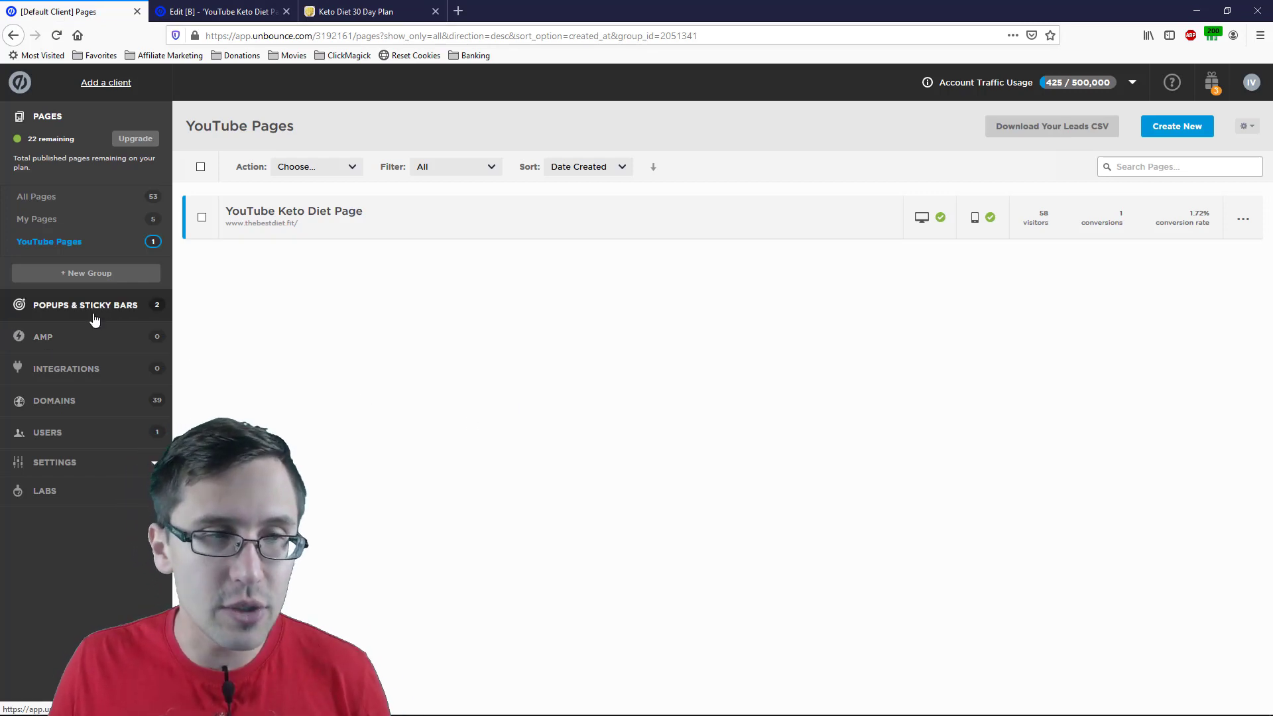
left_click(133, 316)
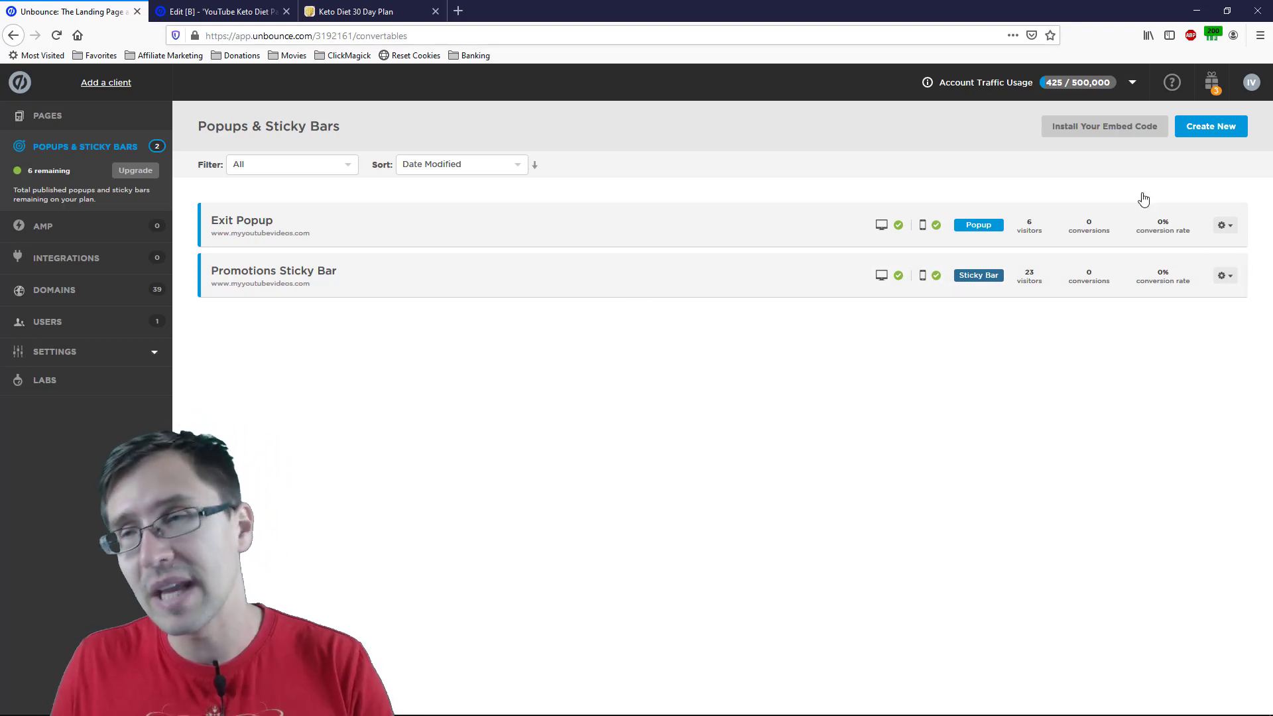
left_click(1203, 135)
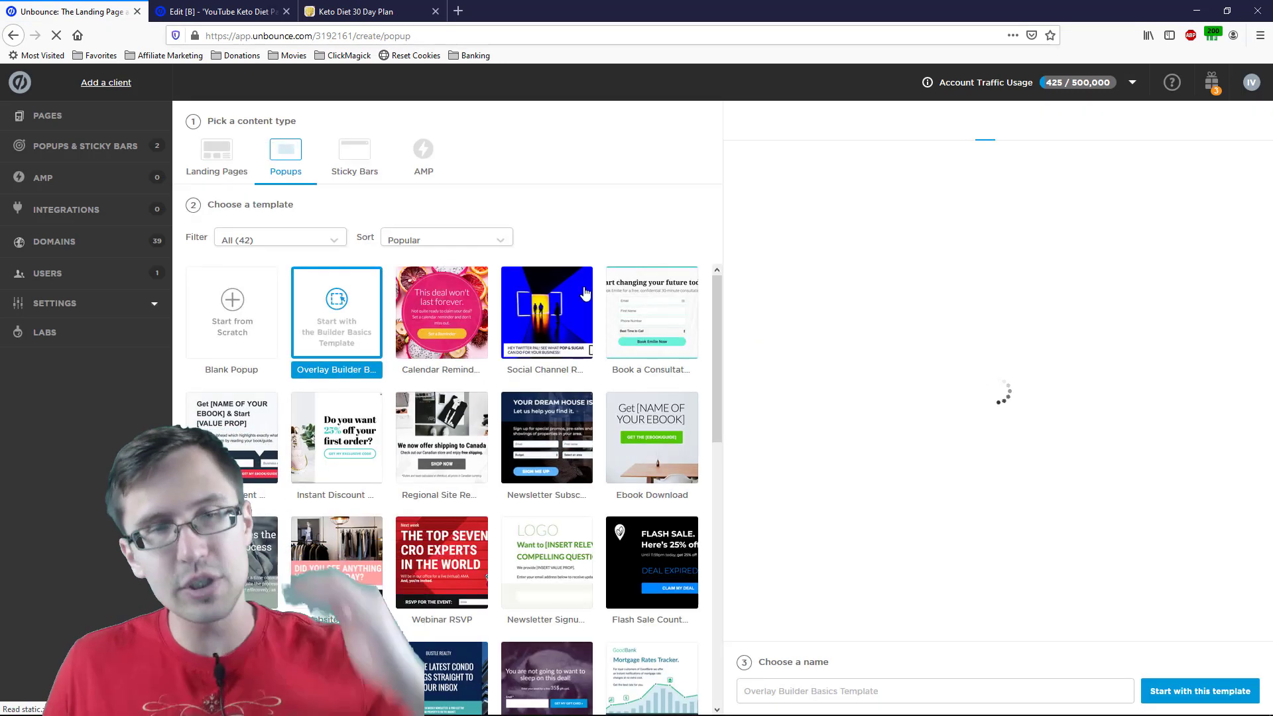
- Preview several popup templates: Calendar Reminder, Regional Site Redirect, Education Discount, Aloha and blank
left_click(415, 314)
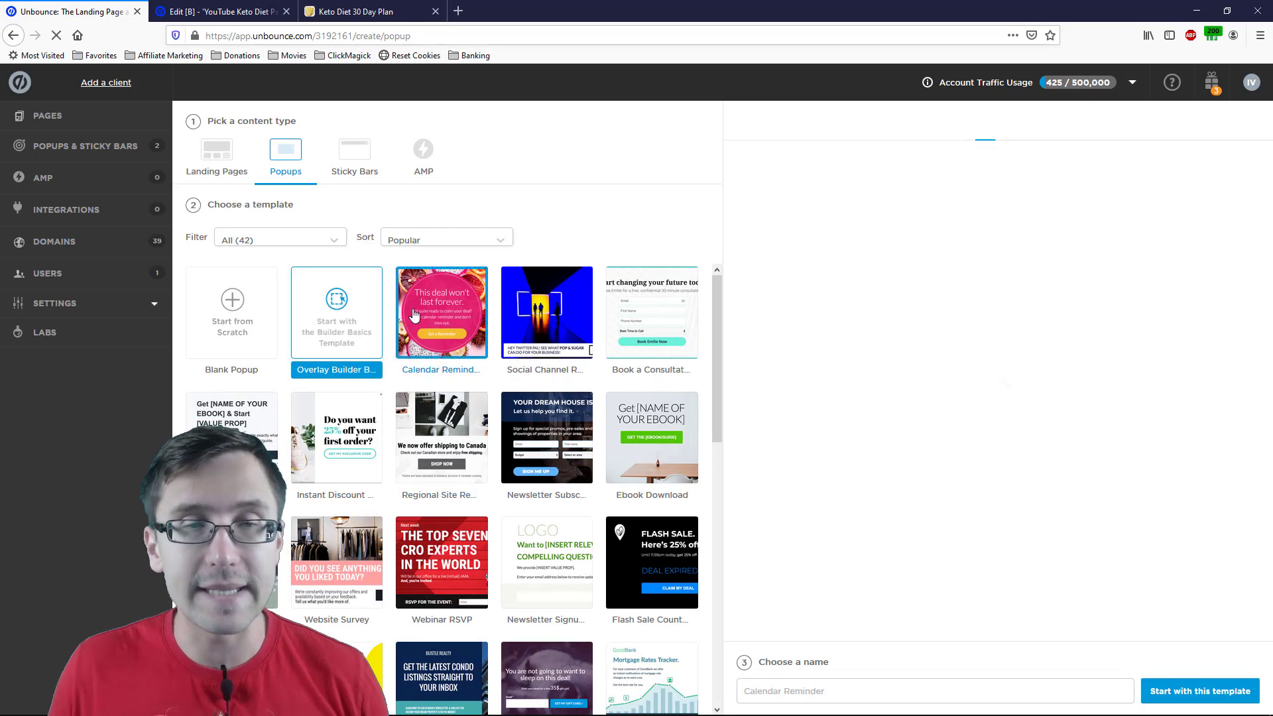
left_click(459, 455)
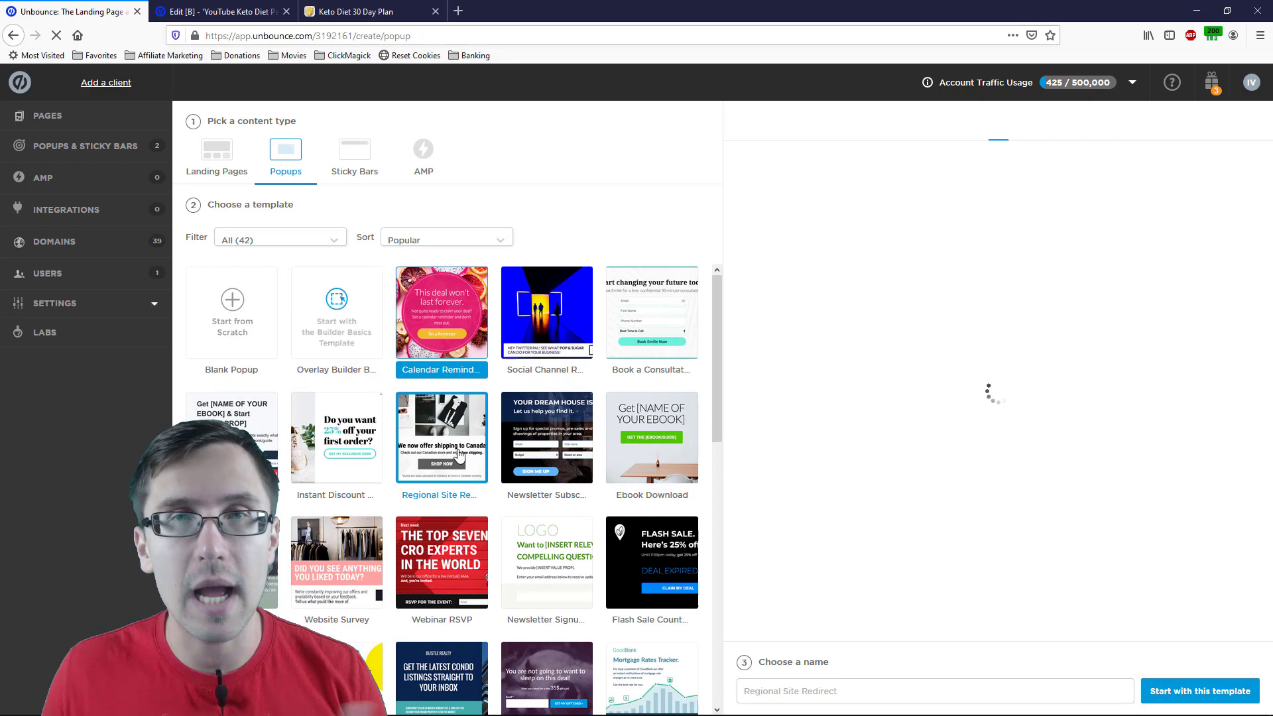
scroll(458, 449, "down", 5)
left_click(509, 508)
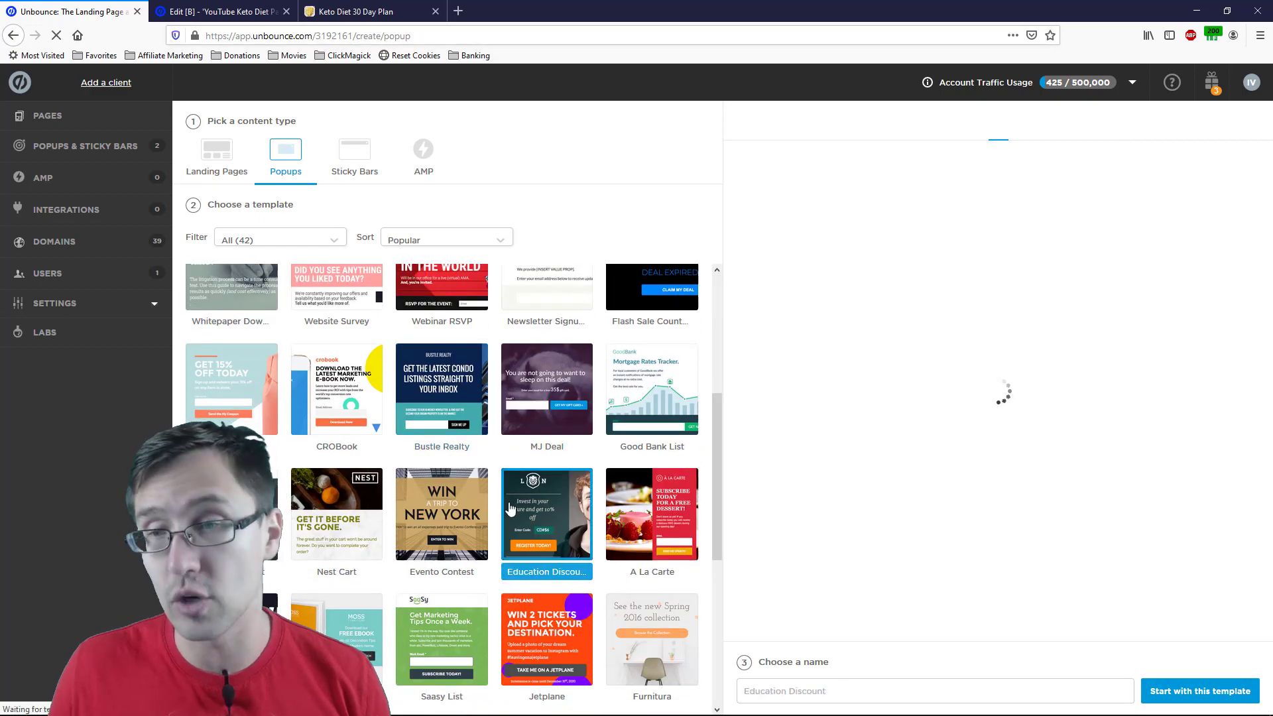
scroll(507, 508, "down", 4)
left_click(372, 537)
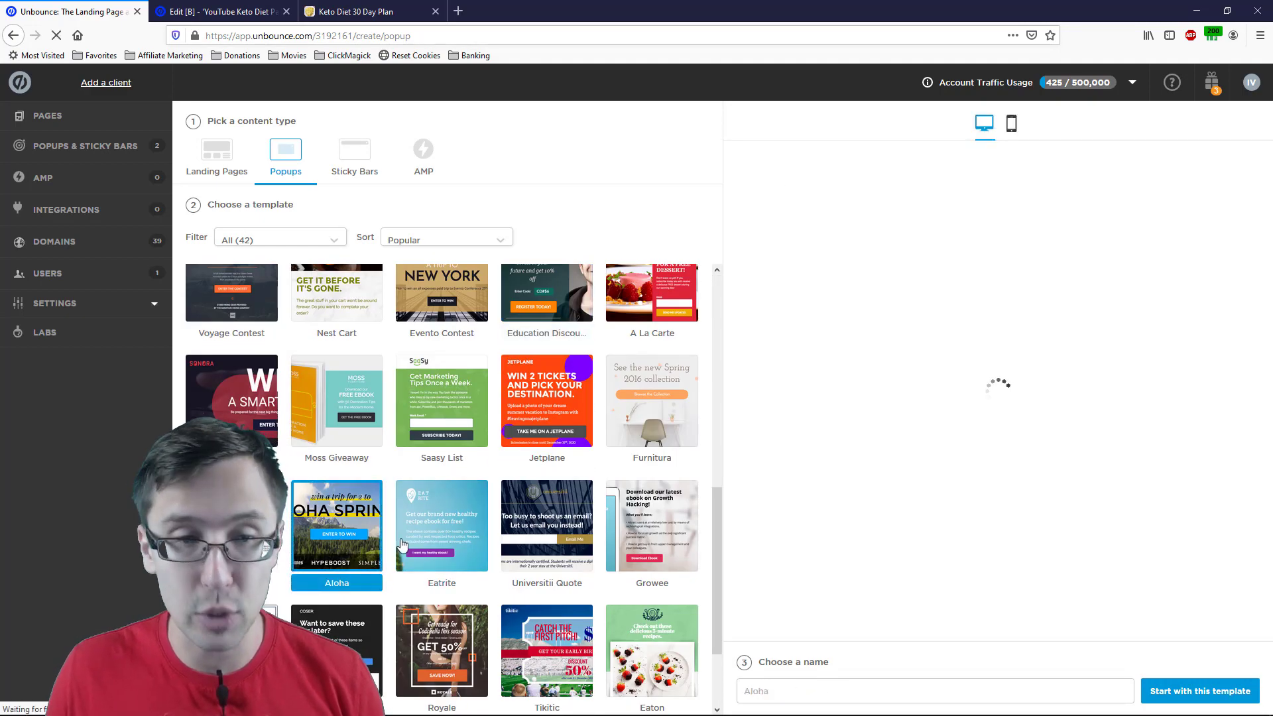
scroll(318, 312, "up", 9)
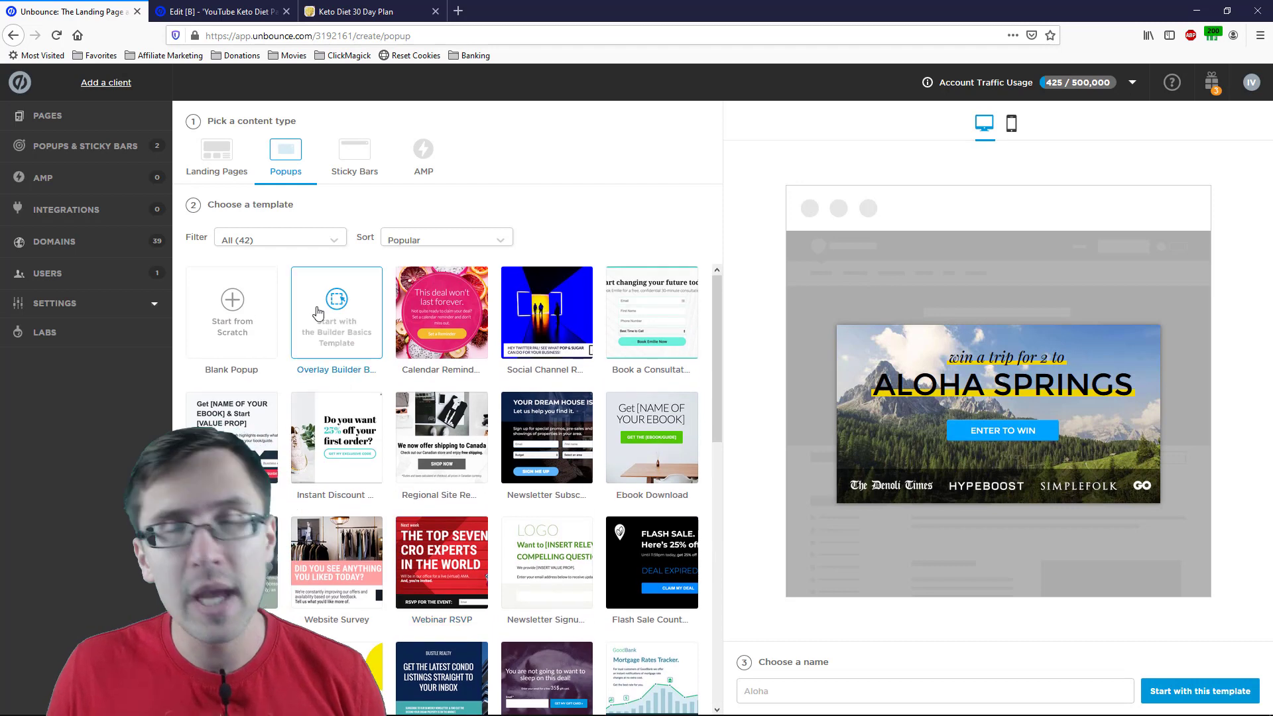
left_click(234, 343)
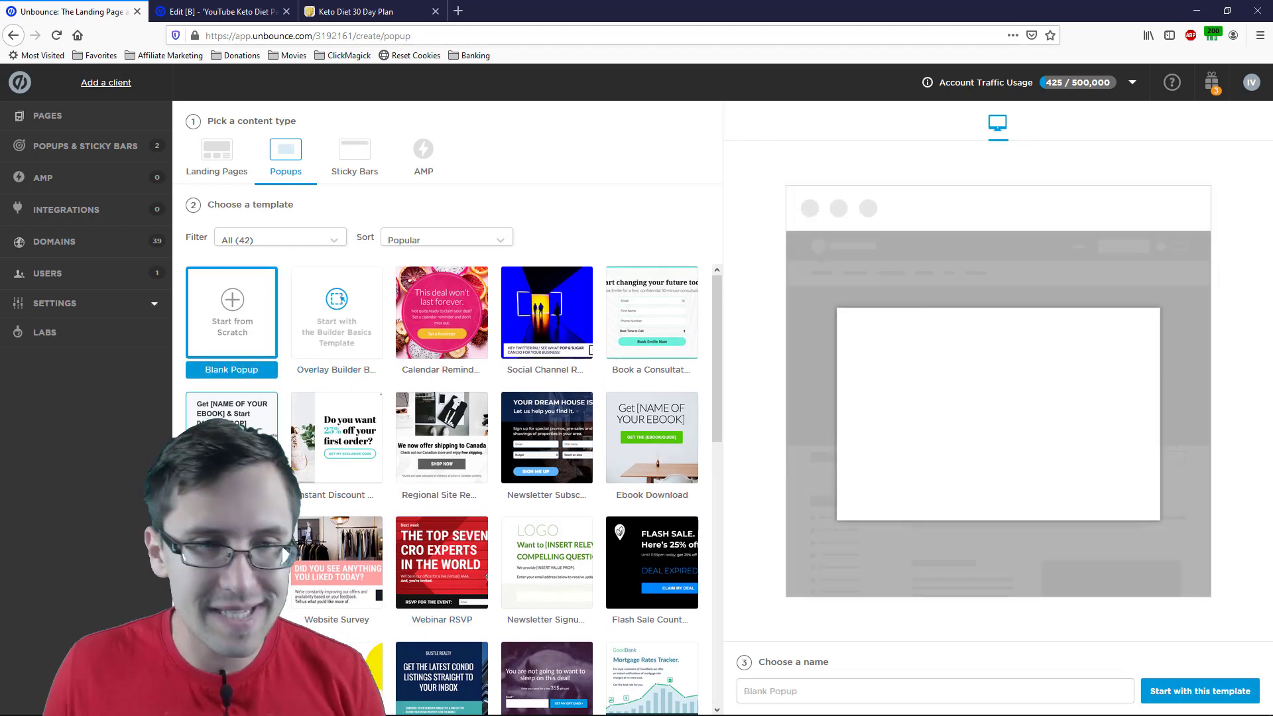
- Create the popup 'Exit Popup for Book Campaign' from the ebook download template
left_click(231, 414)
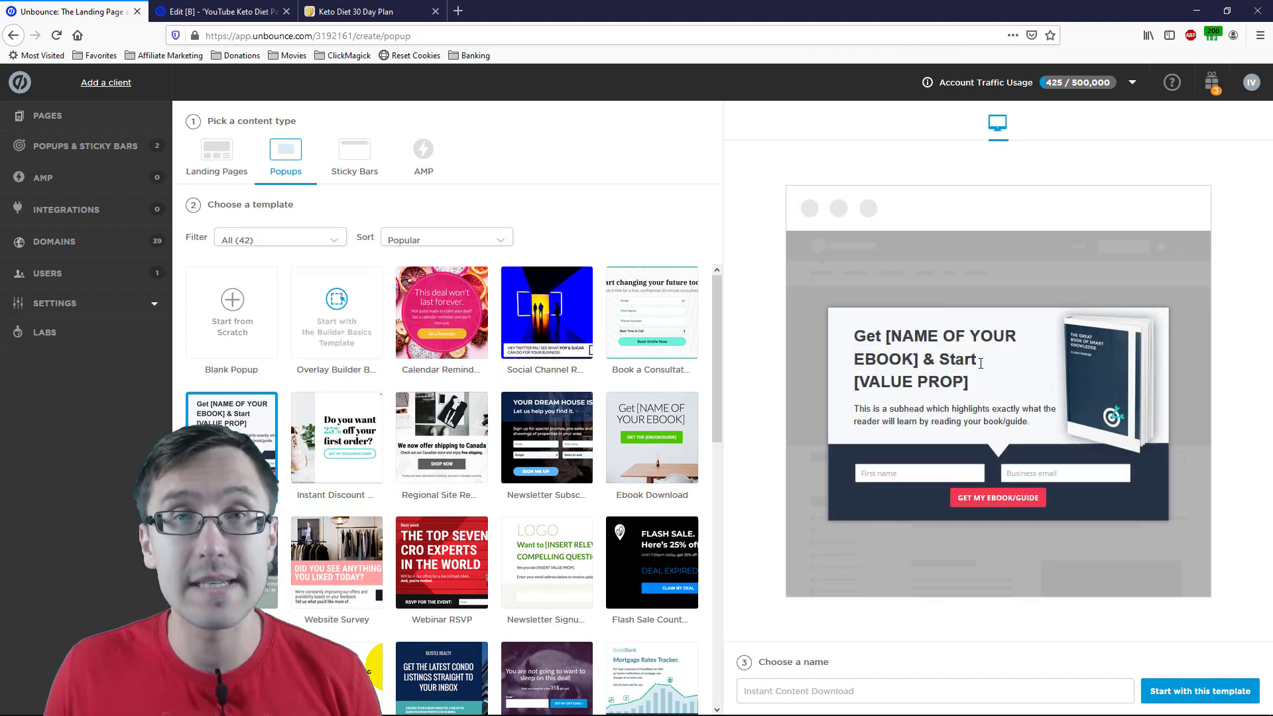
left_click(822, 692)
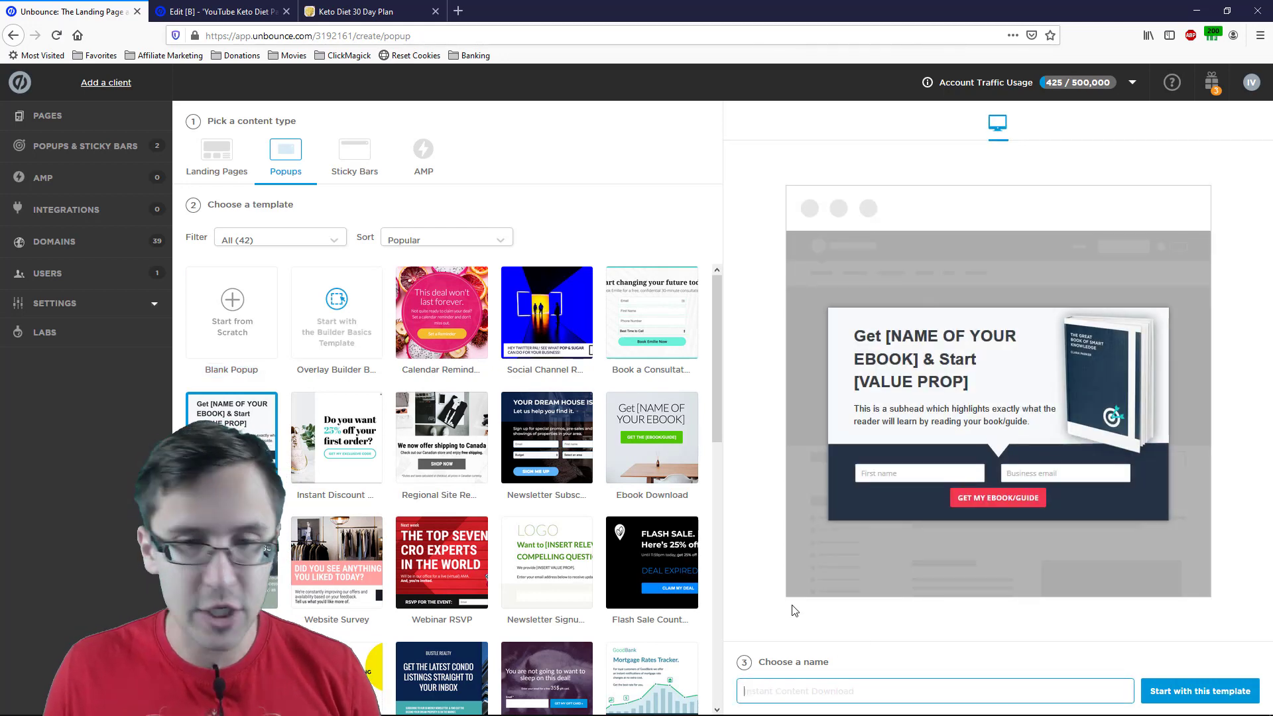
type("Exit Popup")
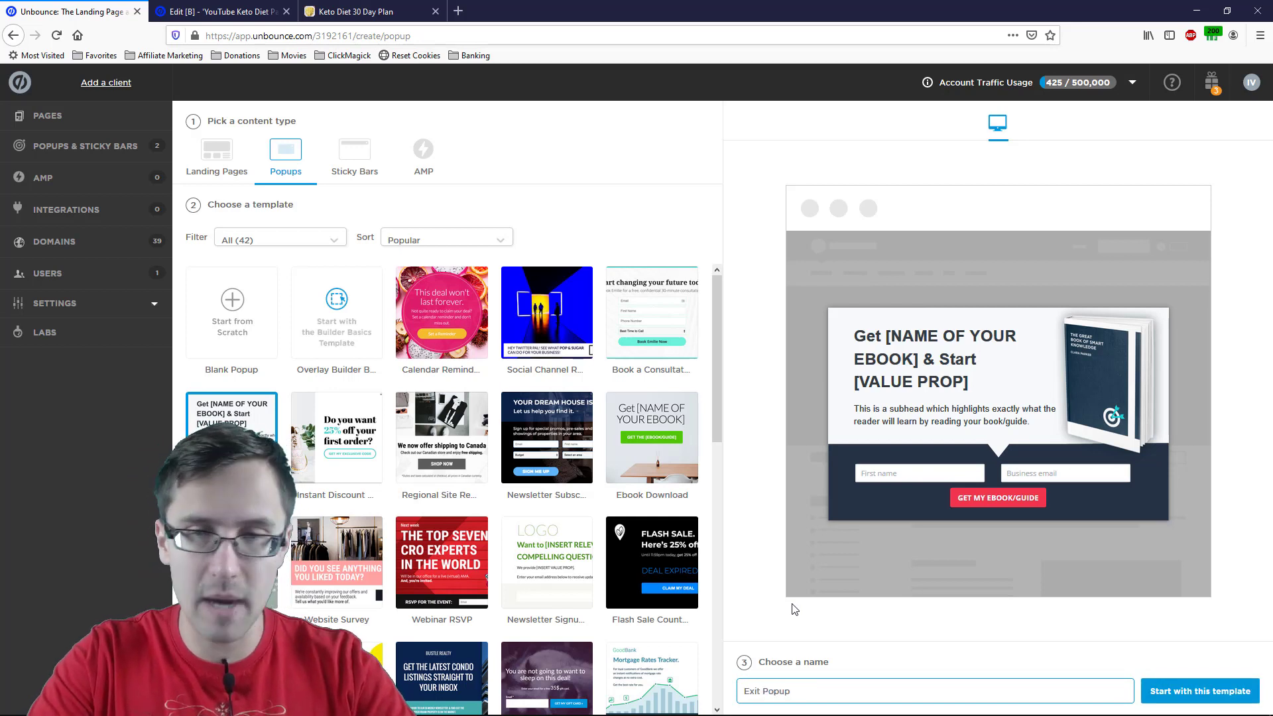
type(" for Bo")
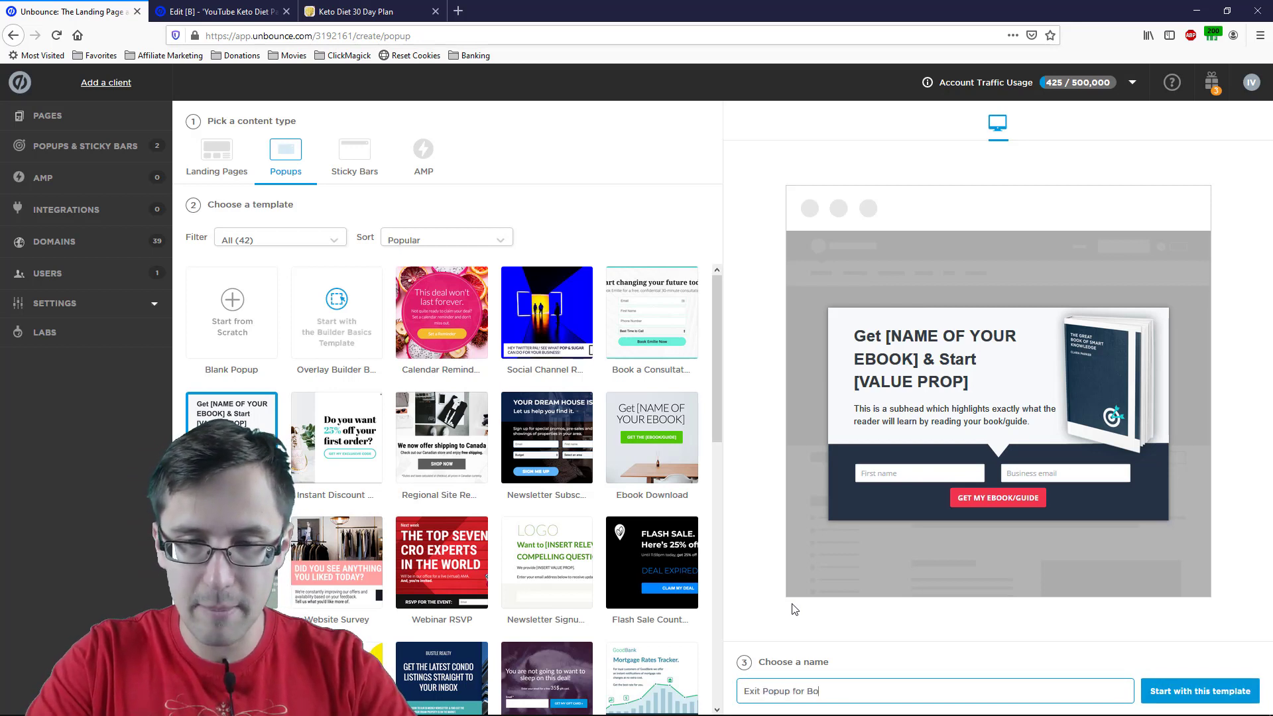
type("ok Campaign")
key("Return")
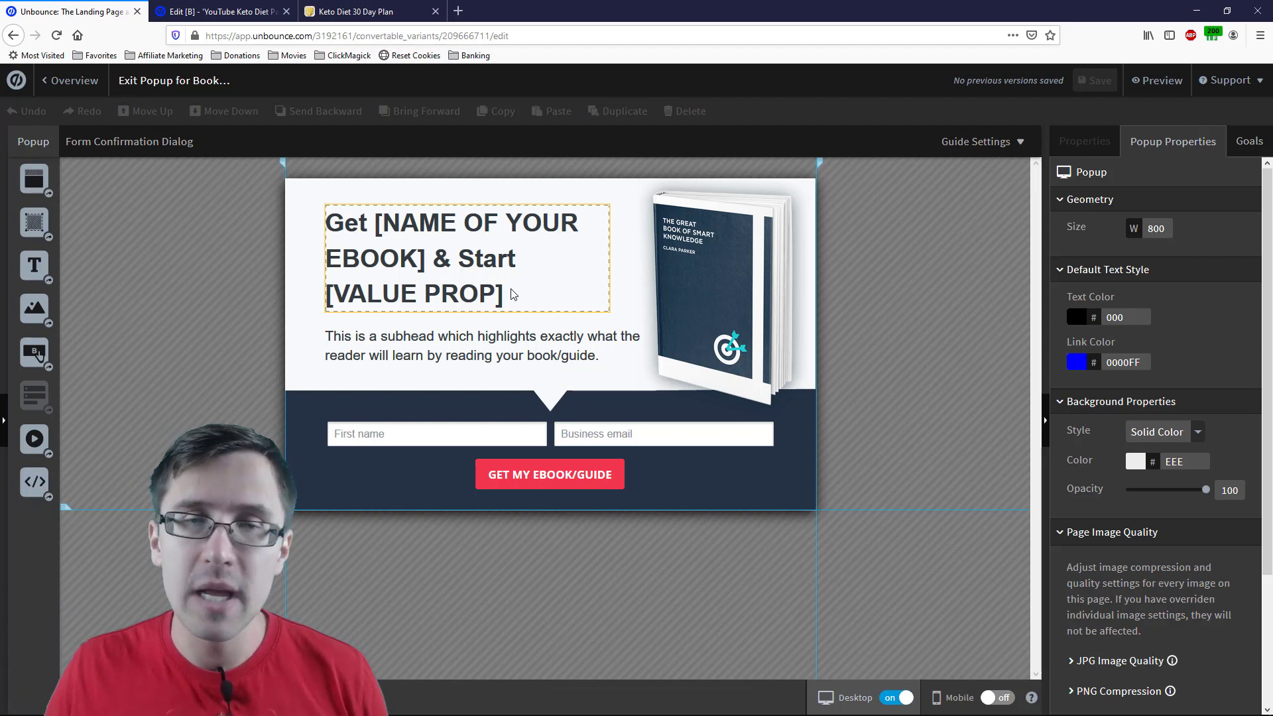
- Replace the headline placeholder with 'Don't Leave - Get Your Free eBook Now Instead'
double_click(483, 272)
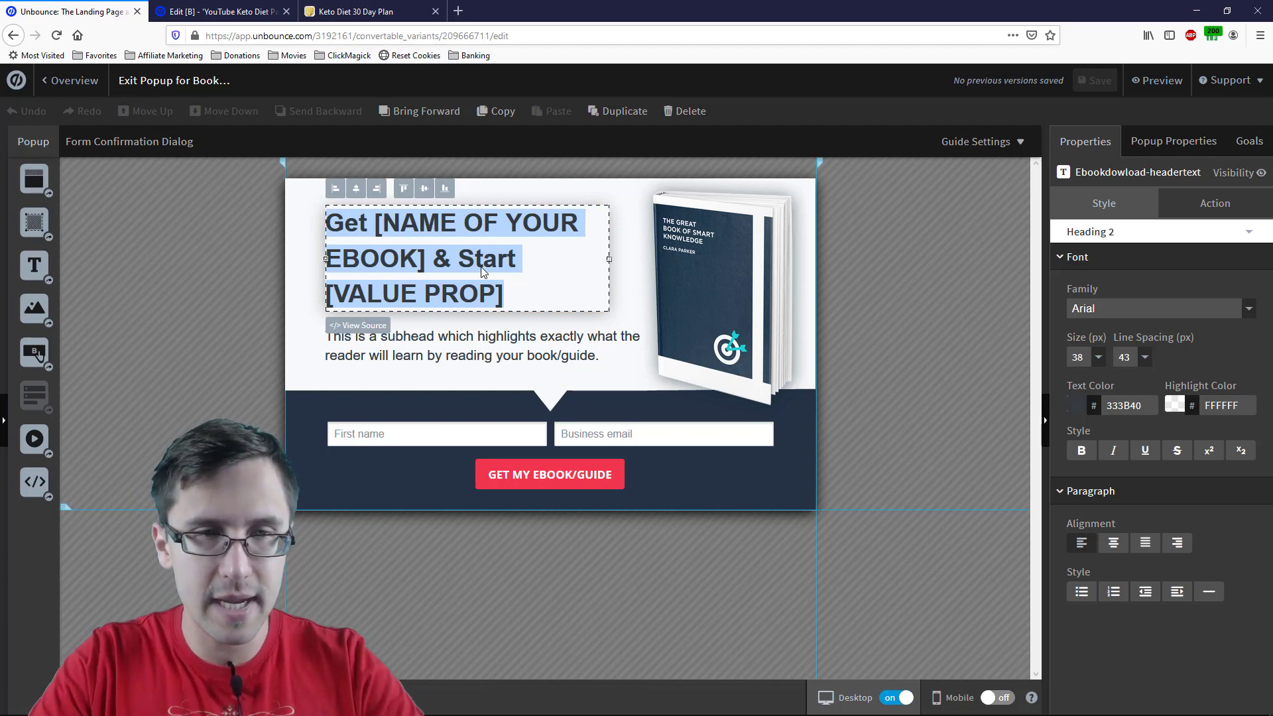
type("Don't Leave - ")
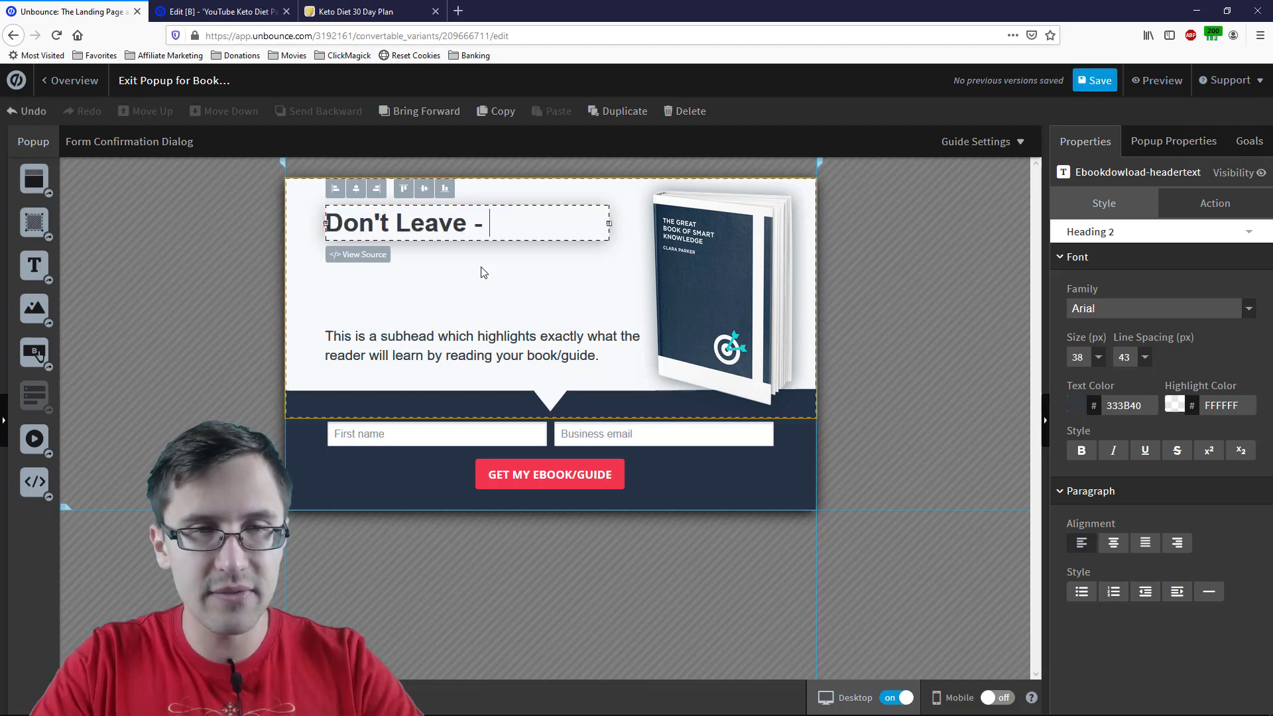
type("Get Your Free")
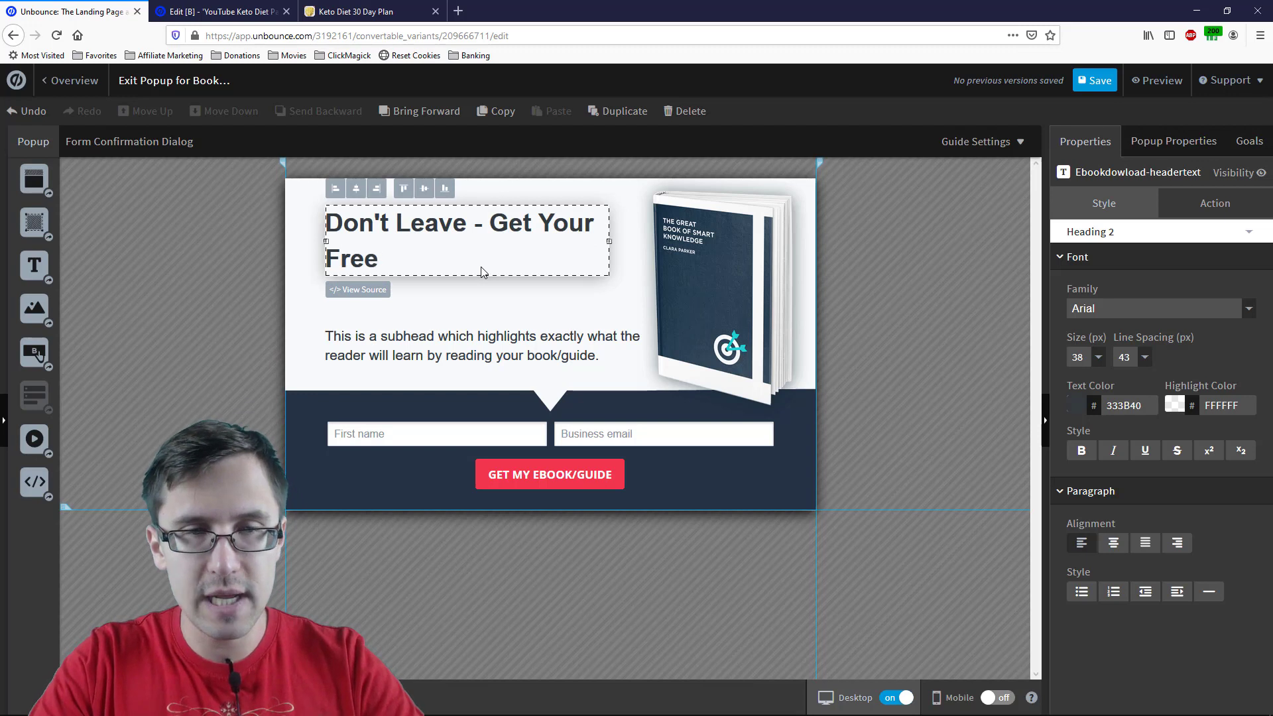
type(" EBook")
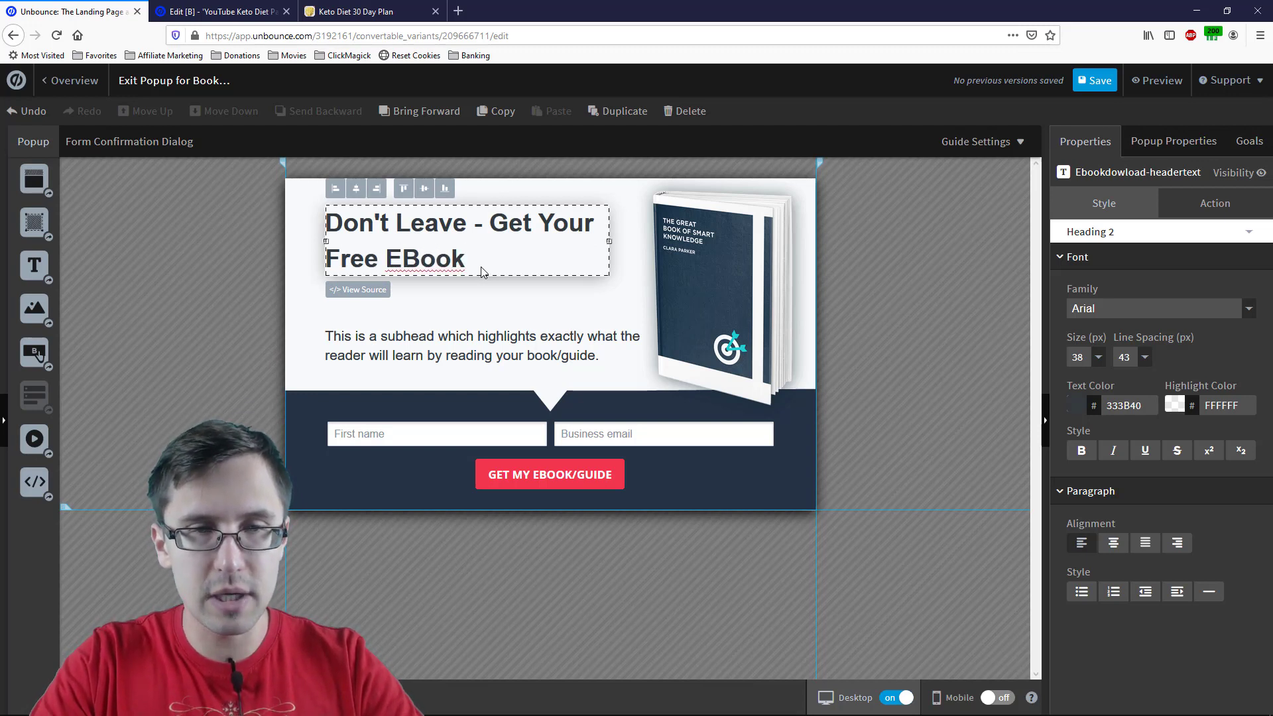
type(" Now Instead")
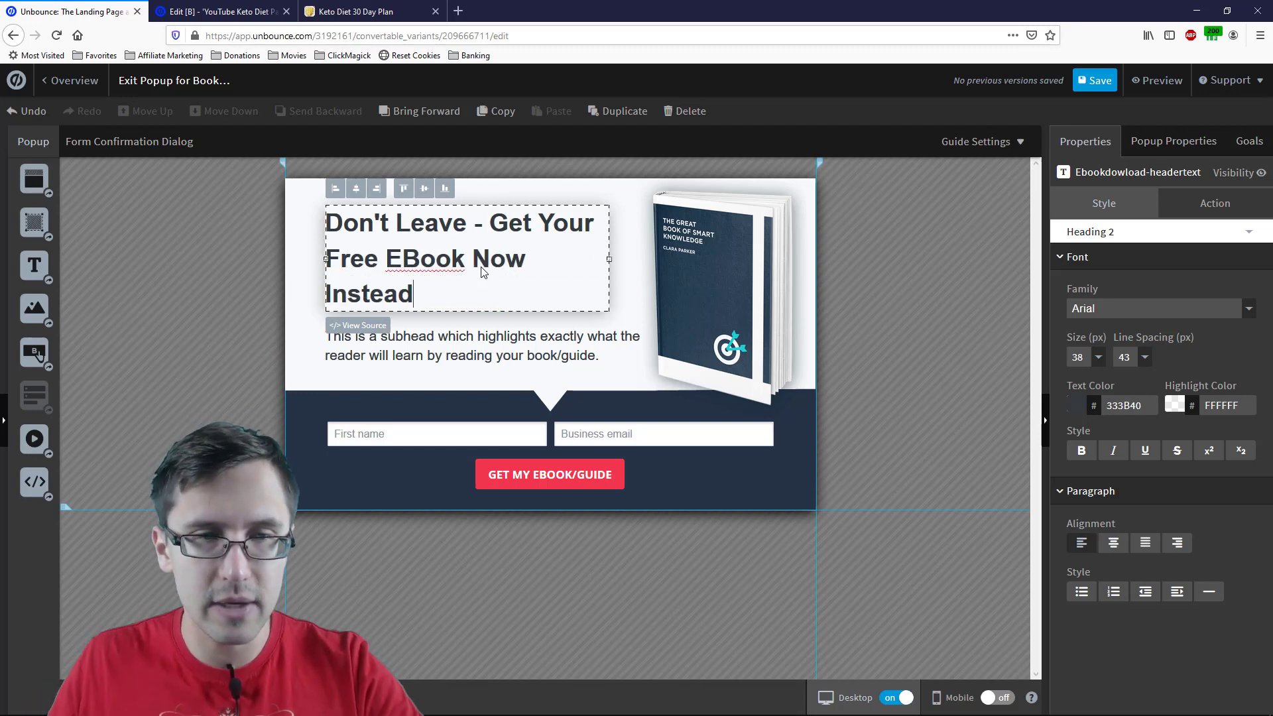
key("BackSpace")
- Rewrite the subhead as 'Enter your name and email below to get access to the 7 online marketing tips'
type("e")
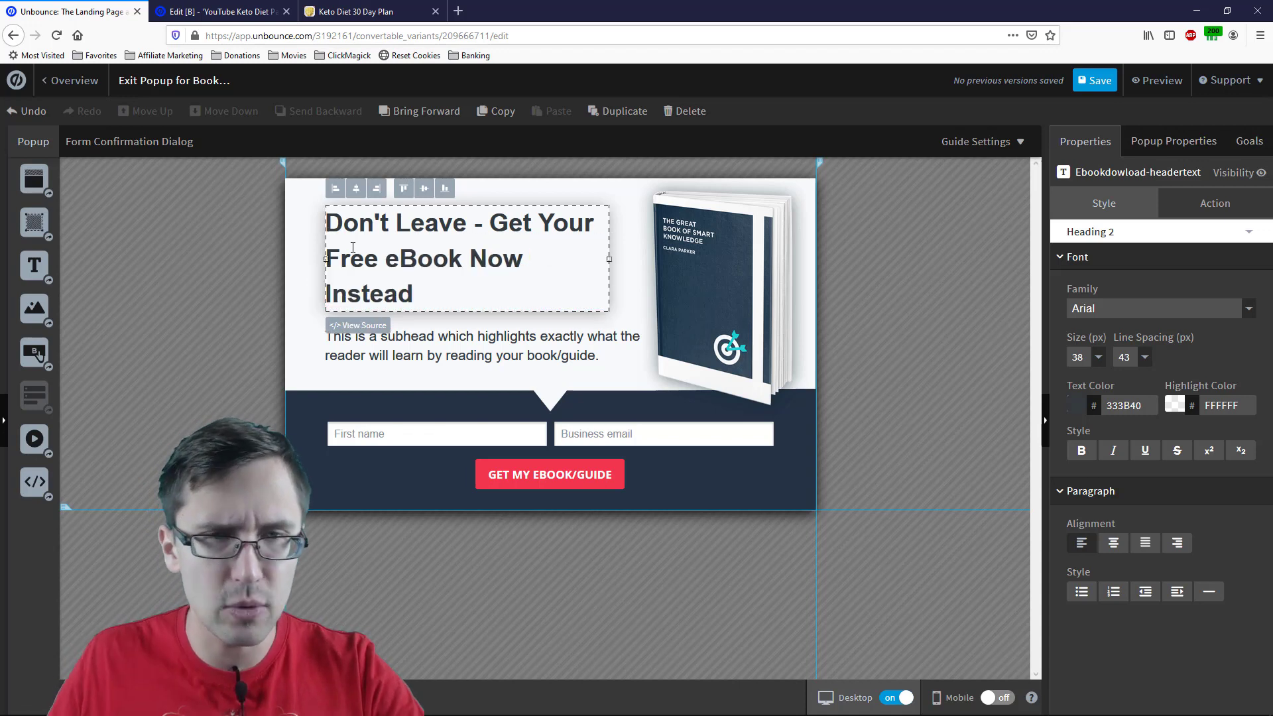
left_click(431, 360)
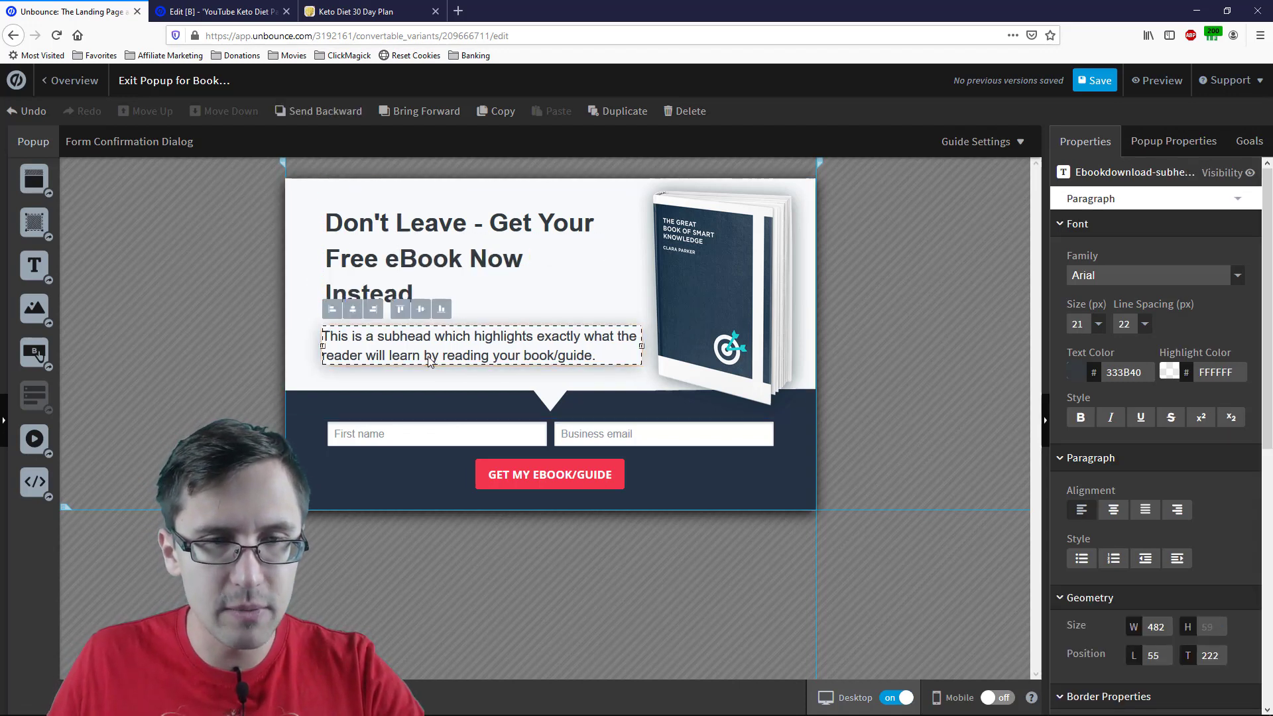
left_click(424, 360)
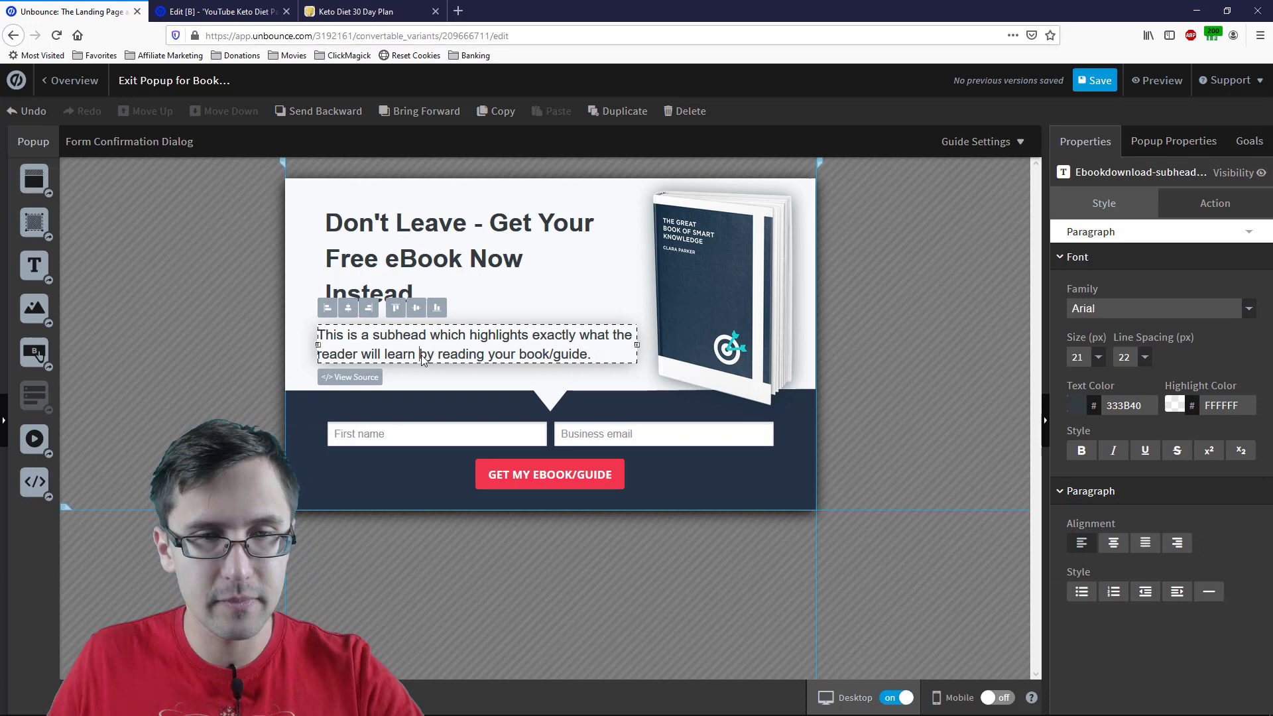
key("ctrl+a")
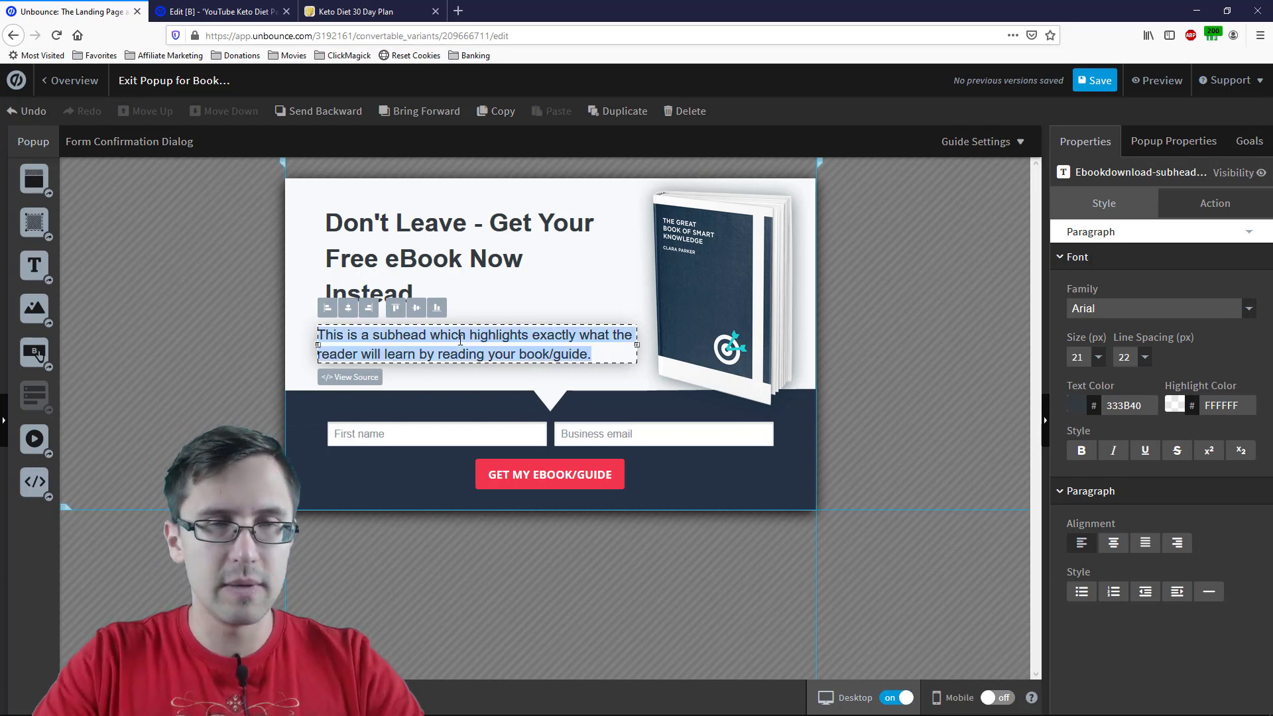
type("Enter your ")
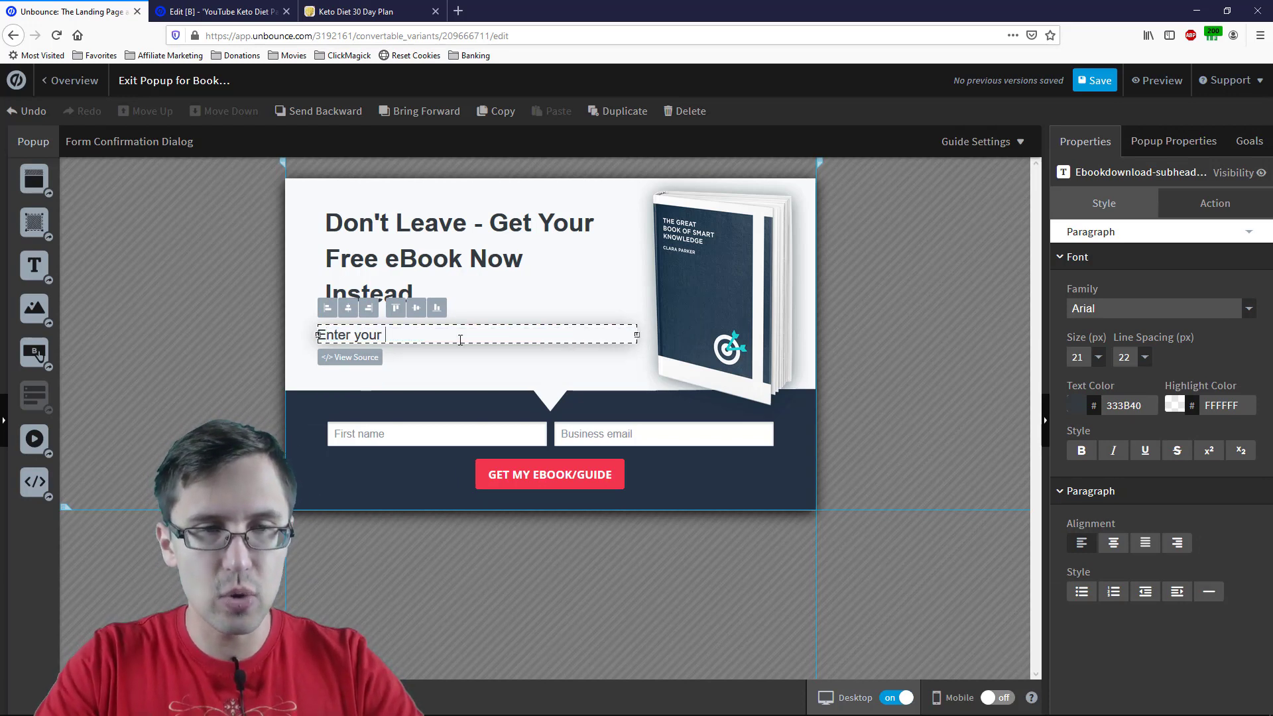
type("name and email be")
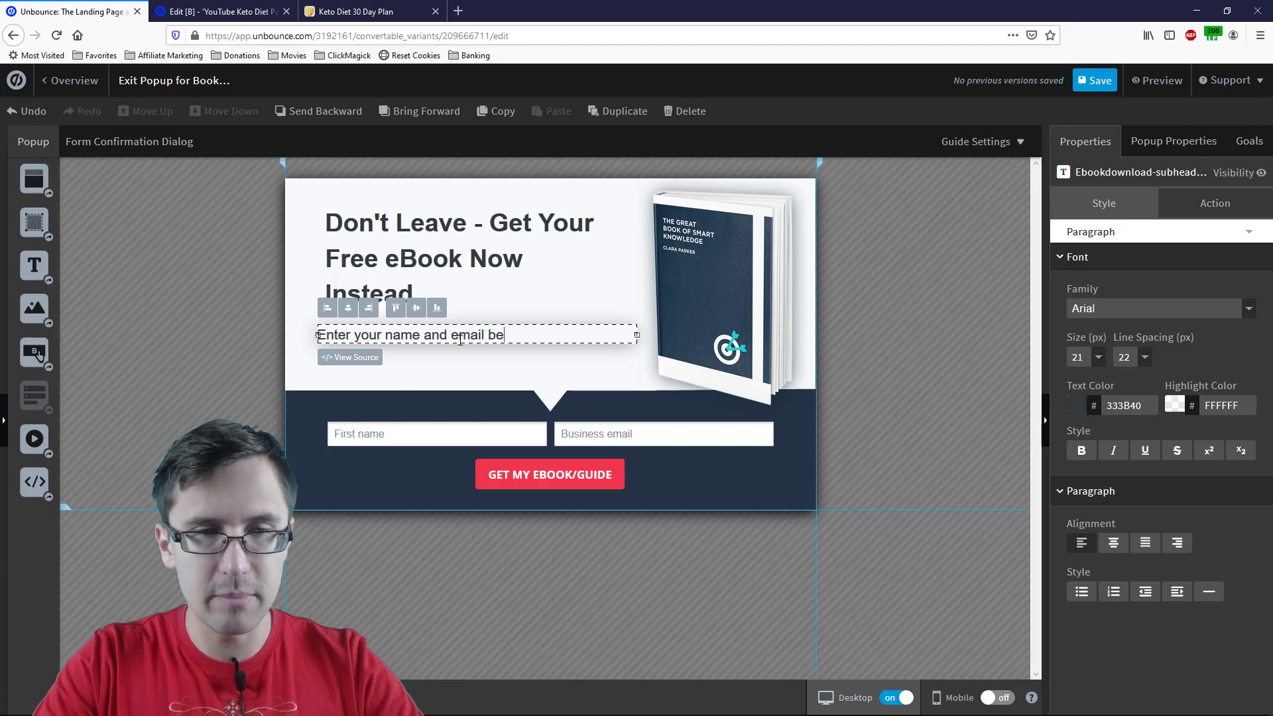
type("low to get acce")
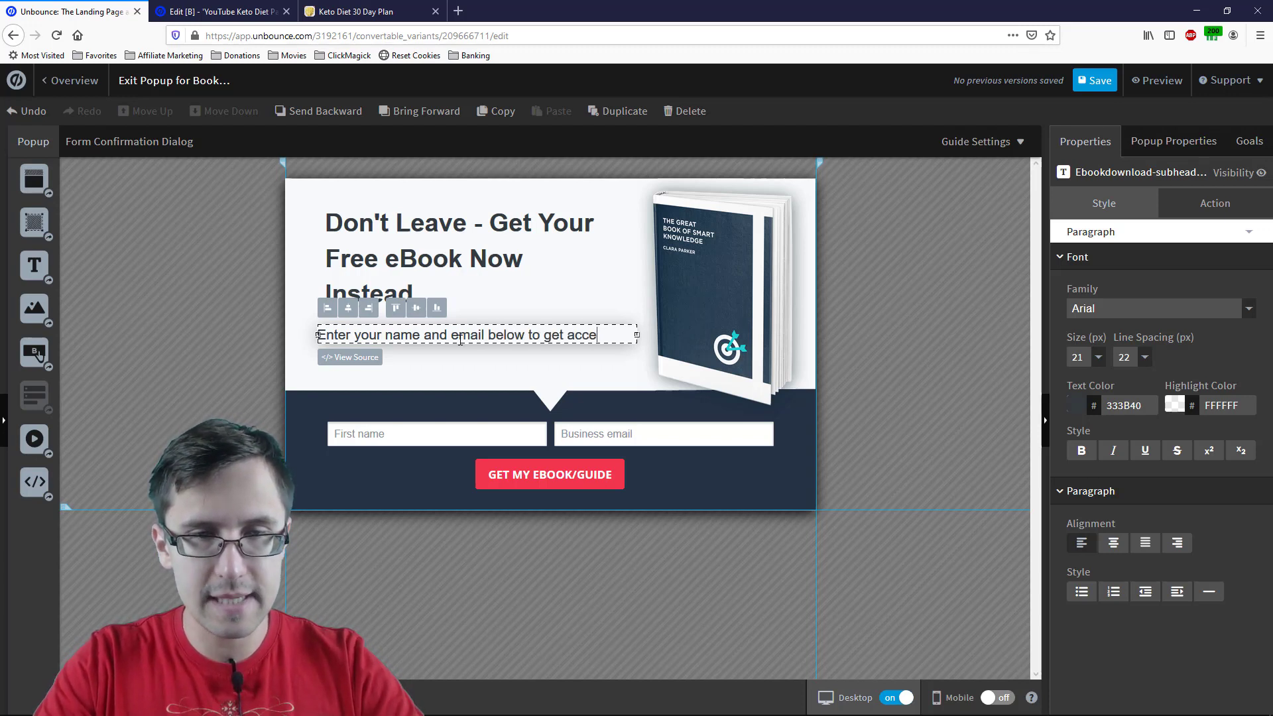
type("ss to the 7 onlin")
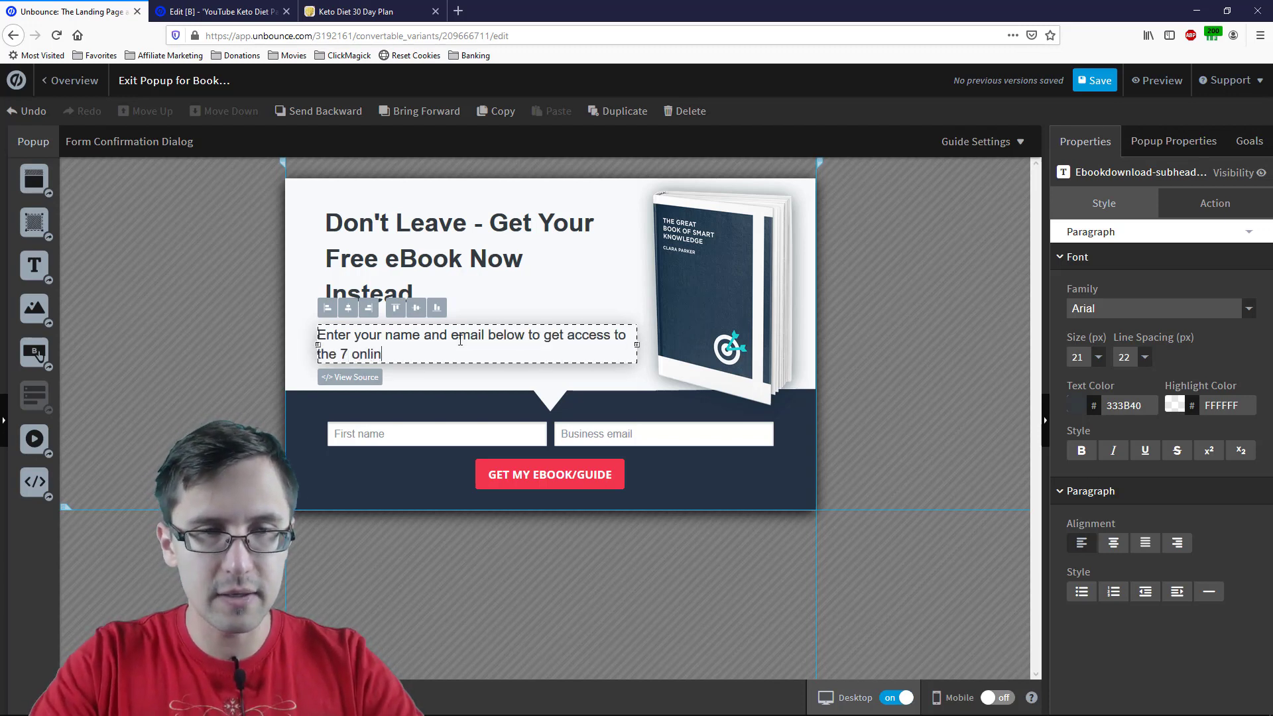
type("e marketing tips")
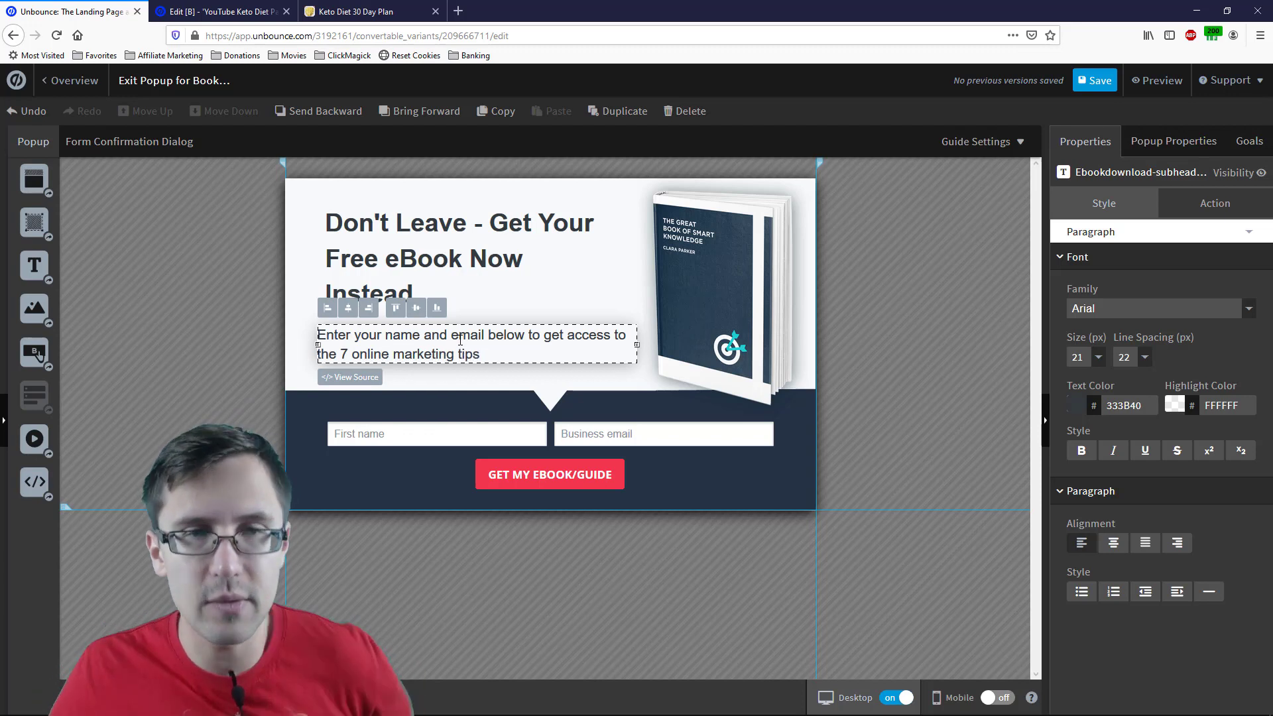
left_click(398, 279)
- Nudge the subhead box to align with the headline's left edge, then select the book image
left_click(386, 338)
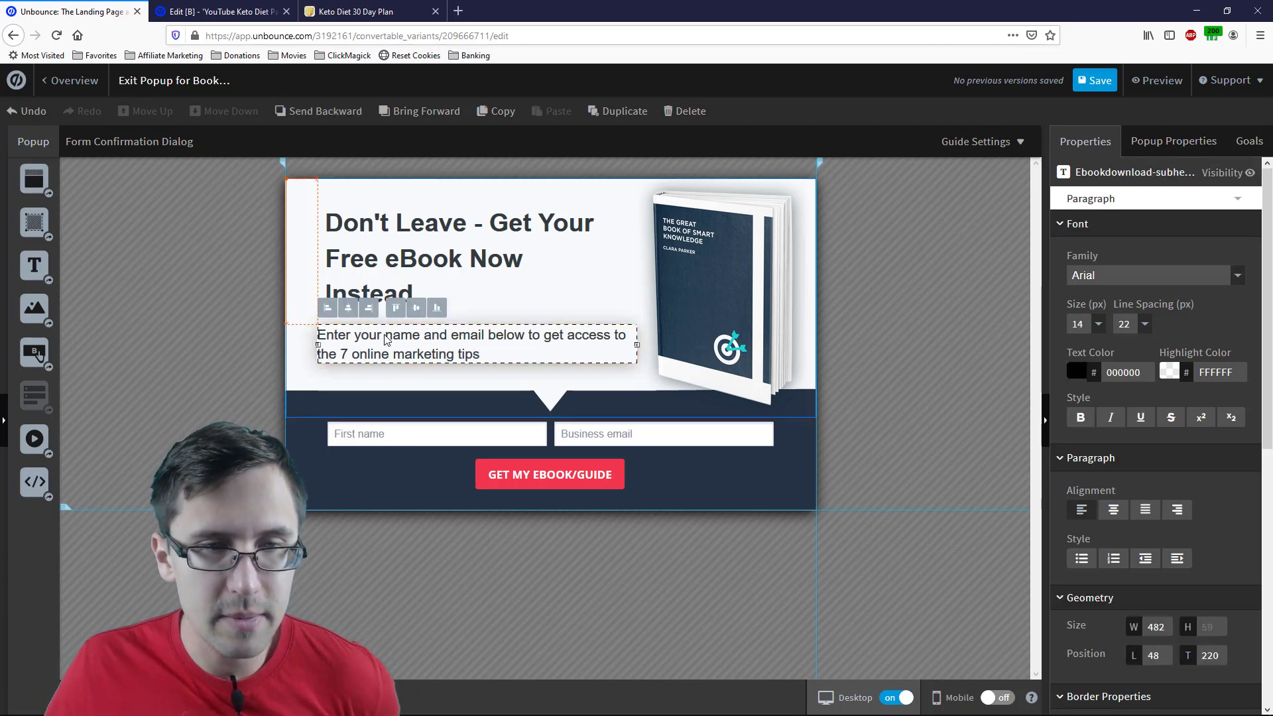
left_click_drag(387, 338, 395, 342)
left_click(568, 261)
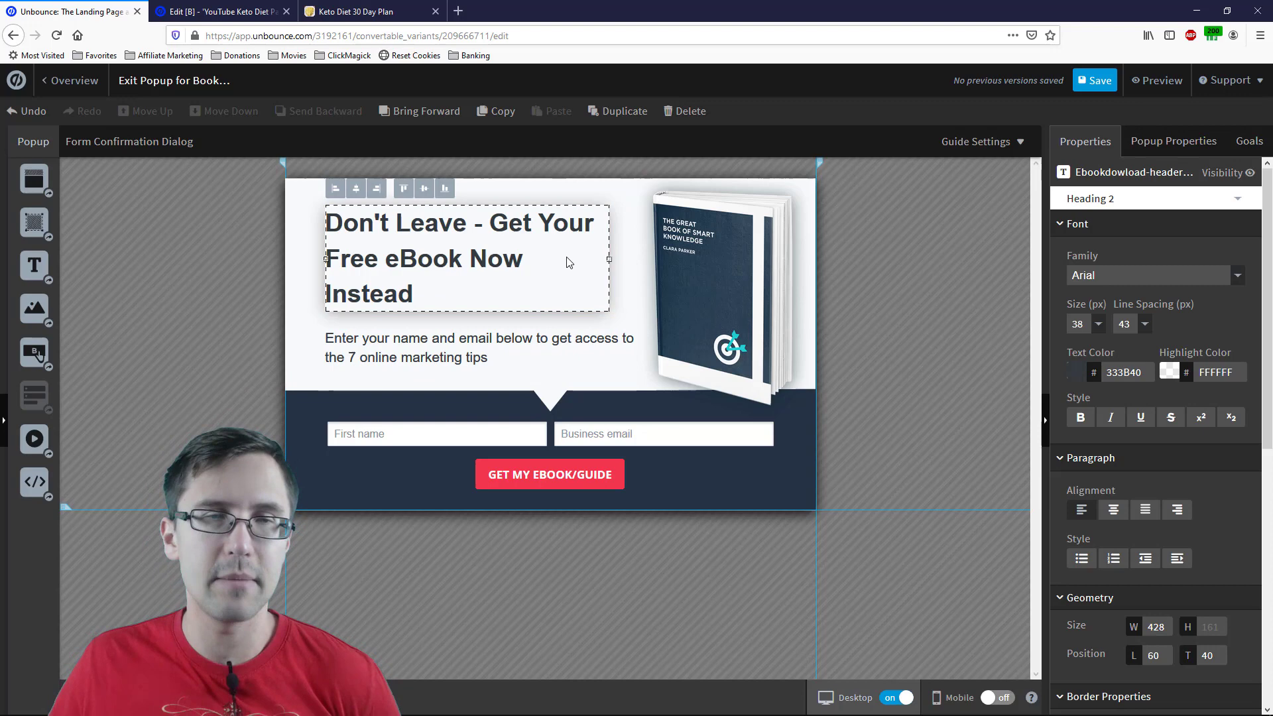
left_click(617, 185)
left_click(764, 283)
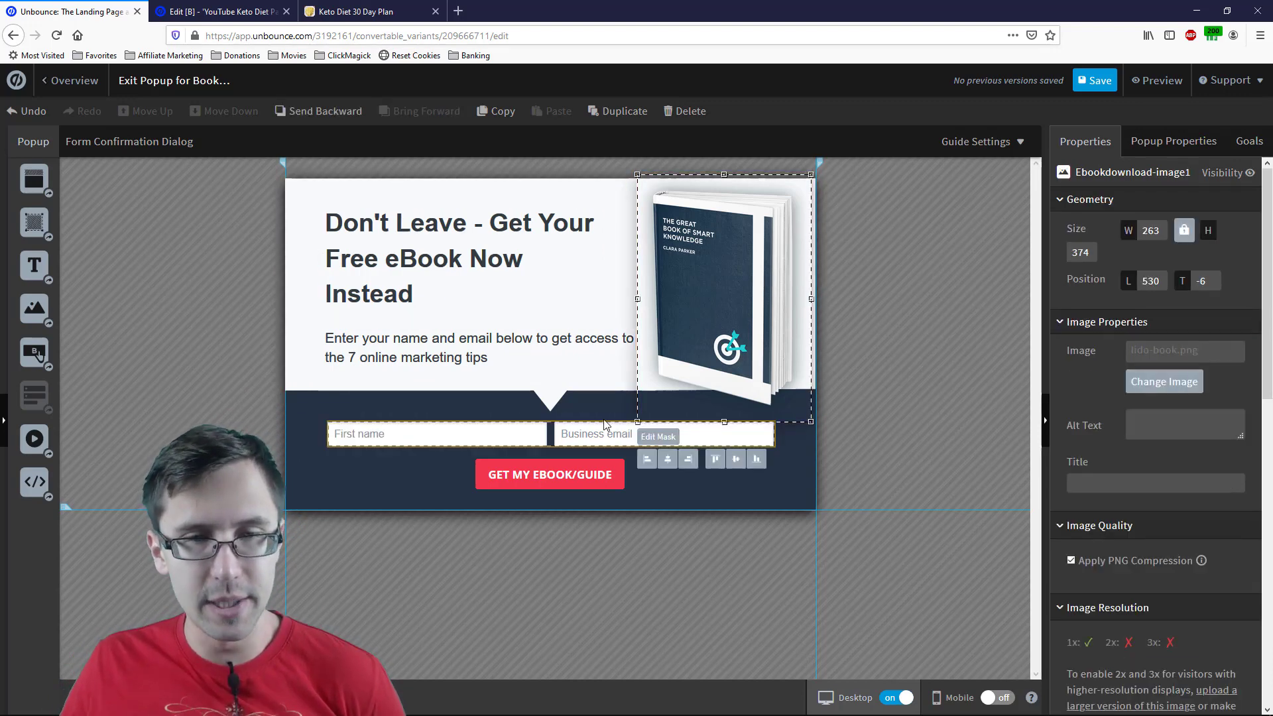
- Add Last Name and Phone Number fields to the form, then remove both again
double_click(504, 433)
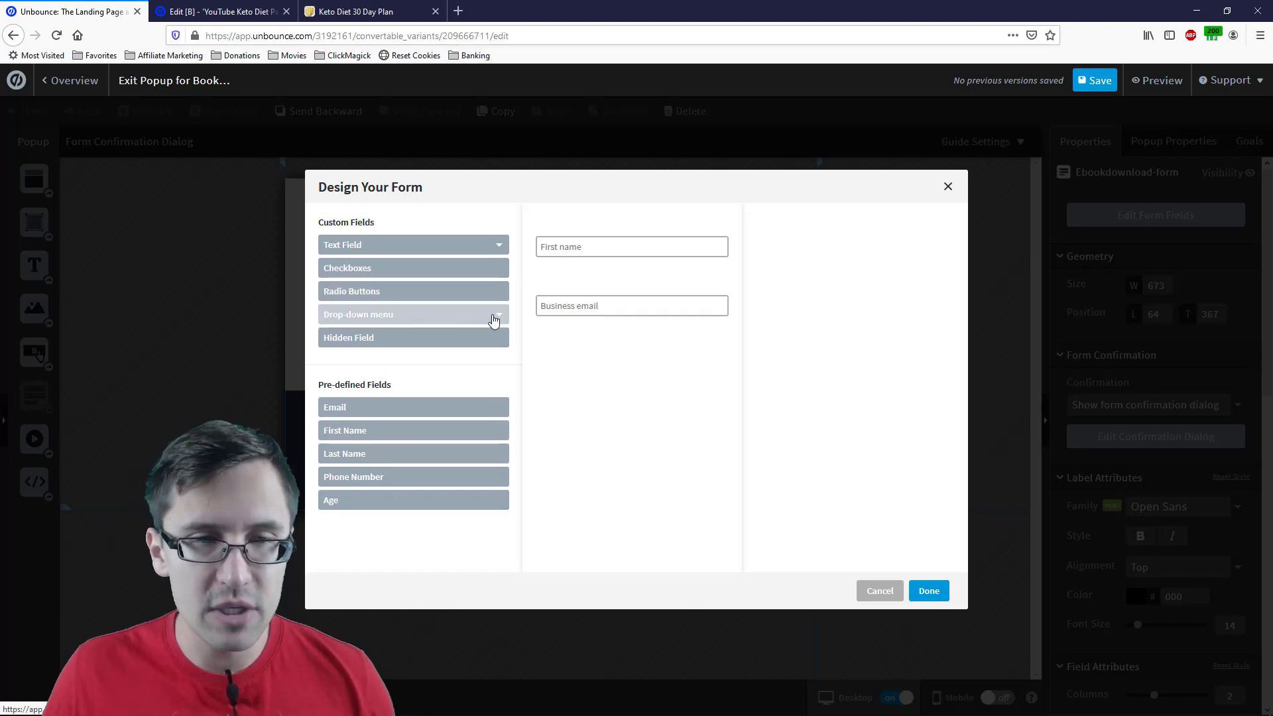
left_click(492, 317)
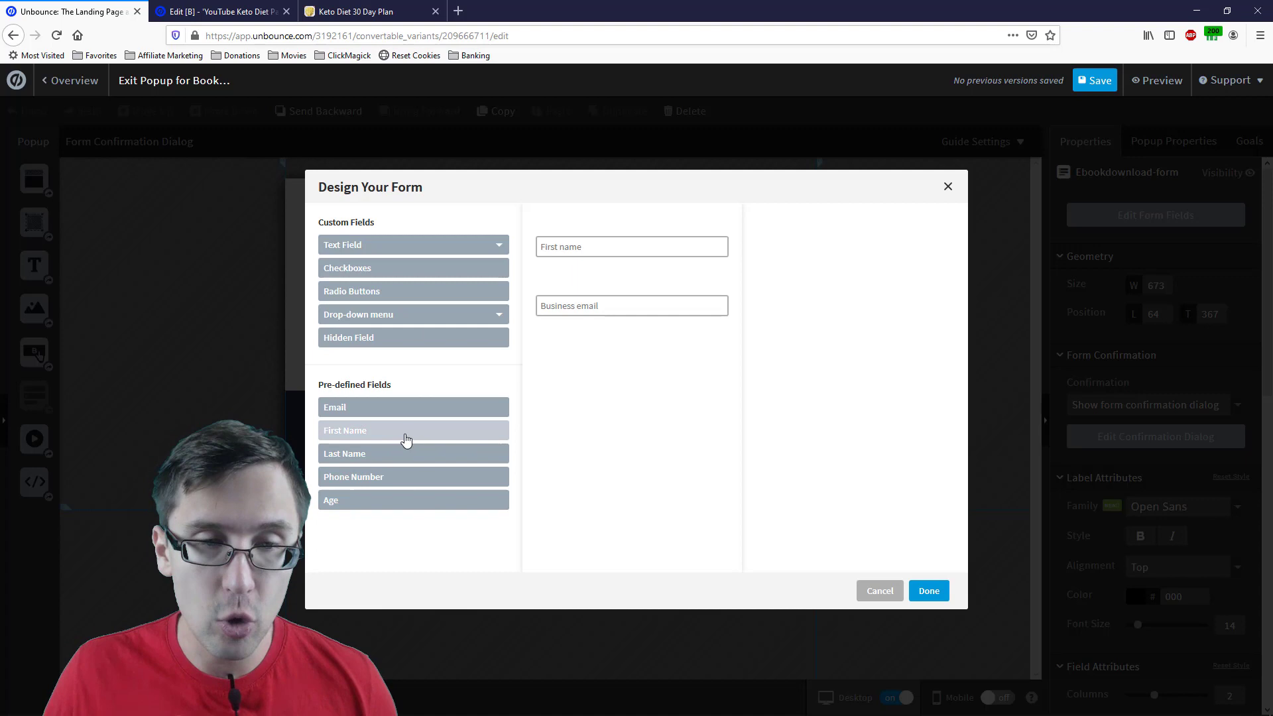
left_click(375, 455)
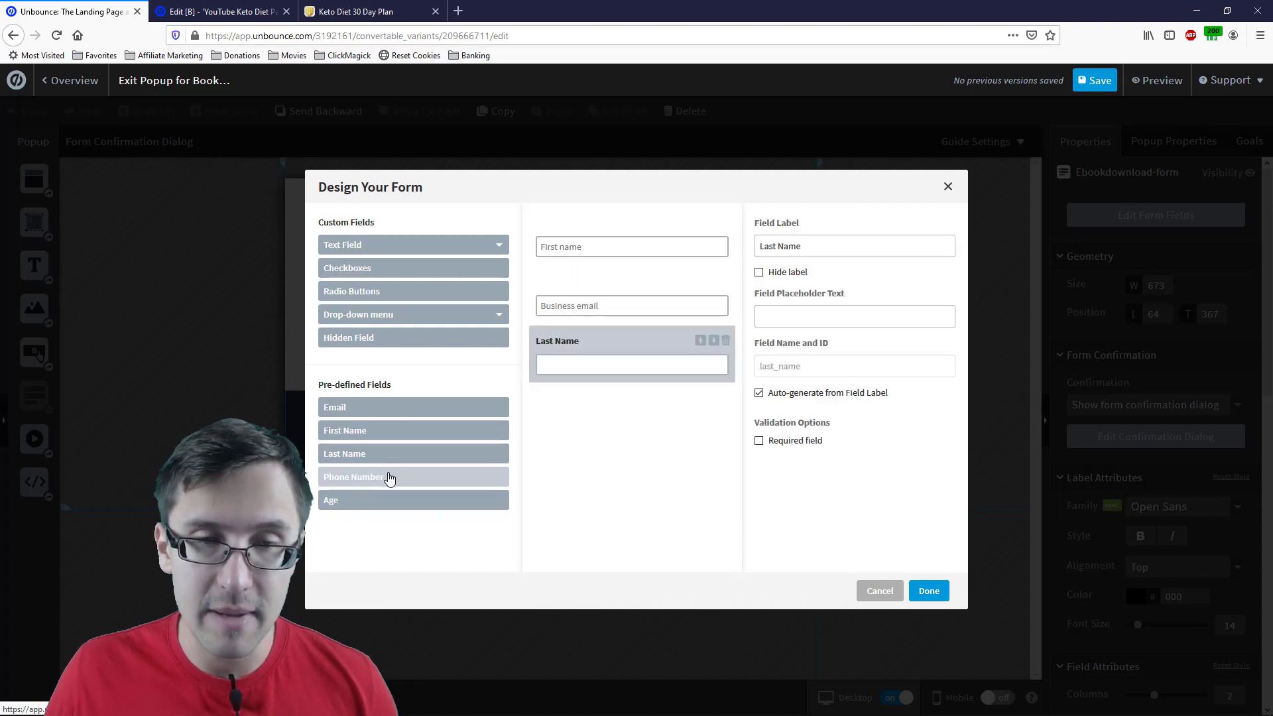
left_click(389, 478)
left_click(726, 400)
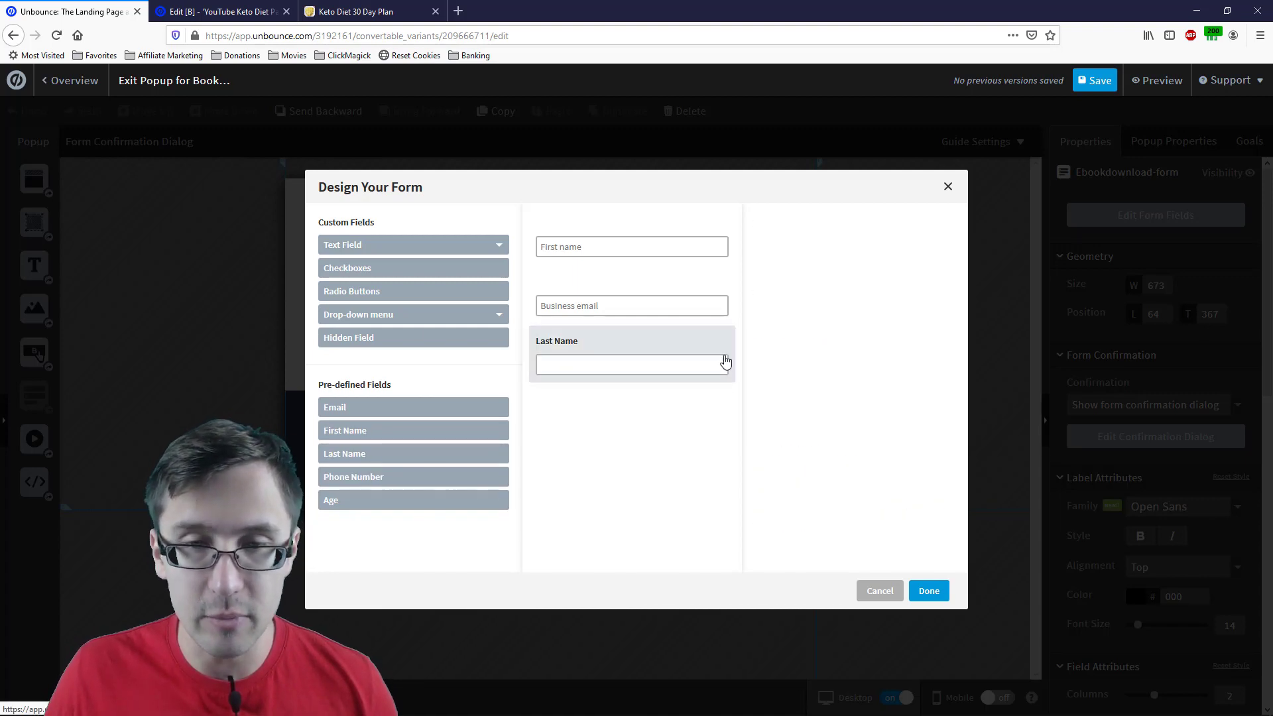
left_click(723, 344)
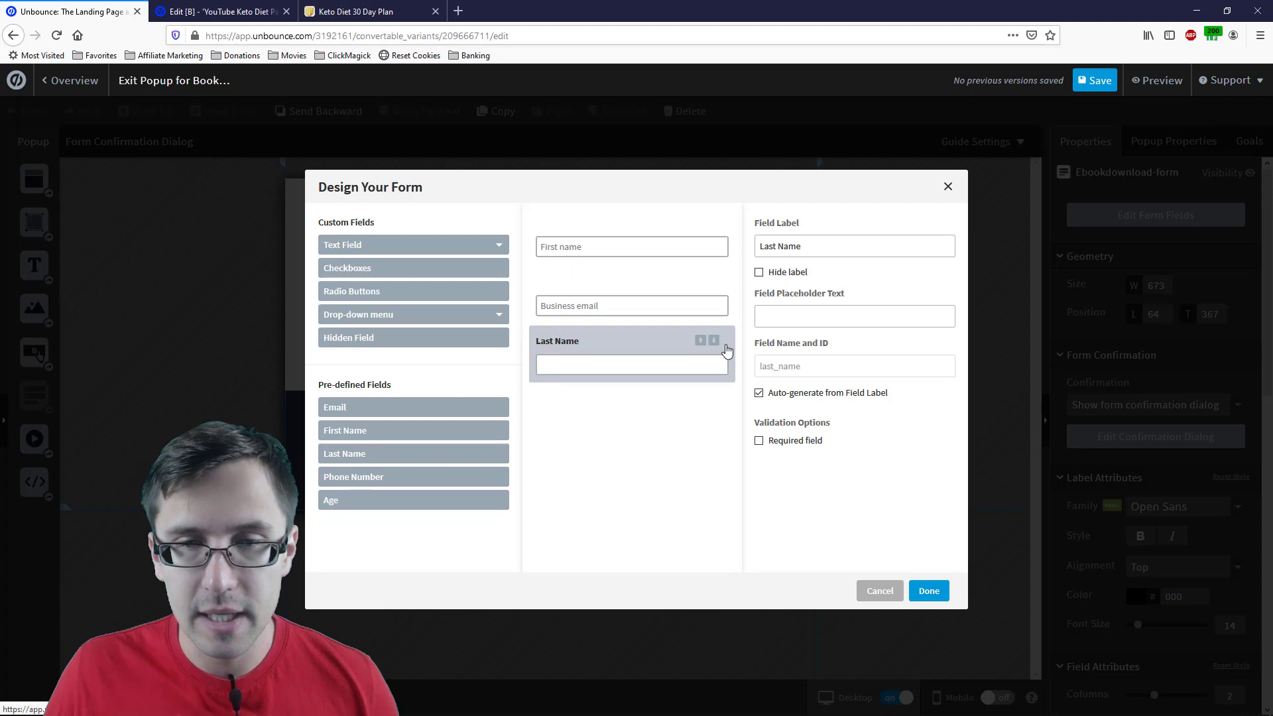
left_click(725, 342)
- Set the placeholders to 'Enter first name here...' and 'Enter email here.' and apply the form
left_click(660, 256)
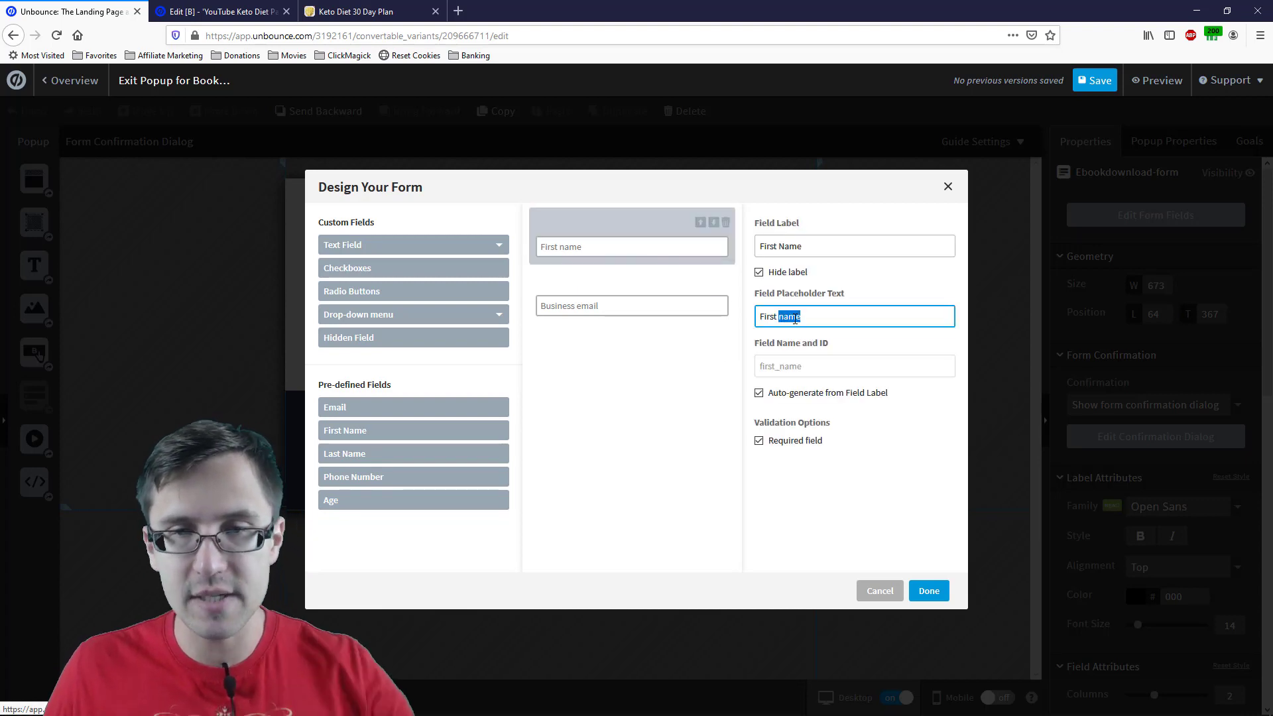
triple_click(795, 319)
type("Enter firs")
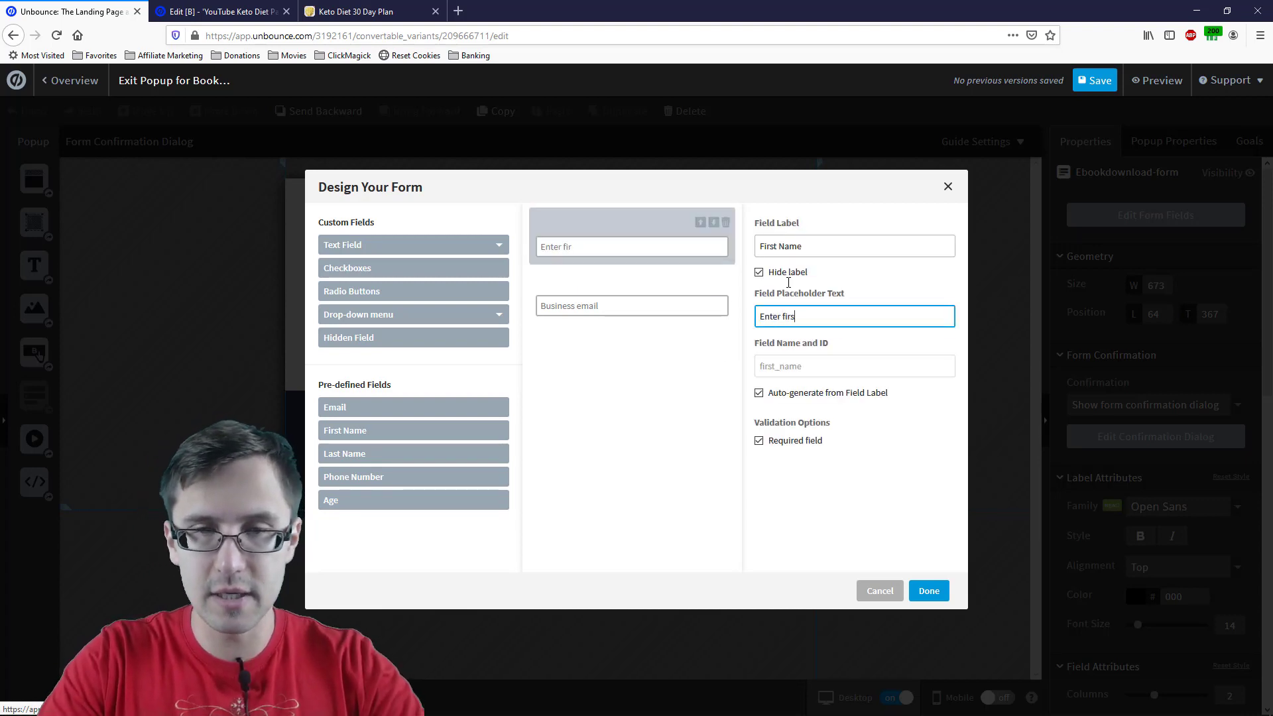
type("t name here...")
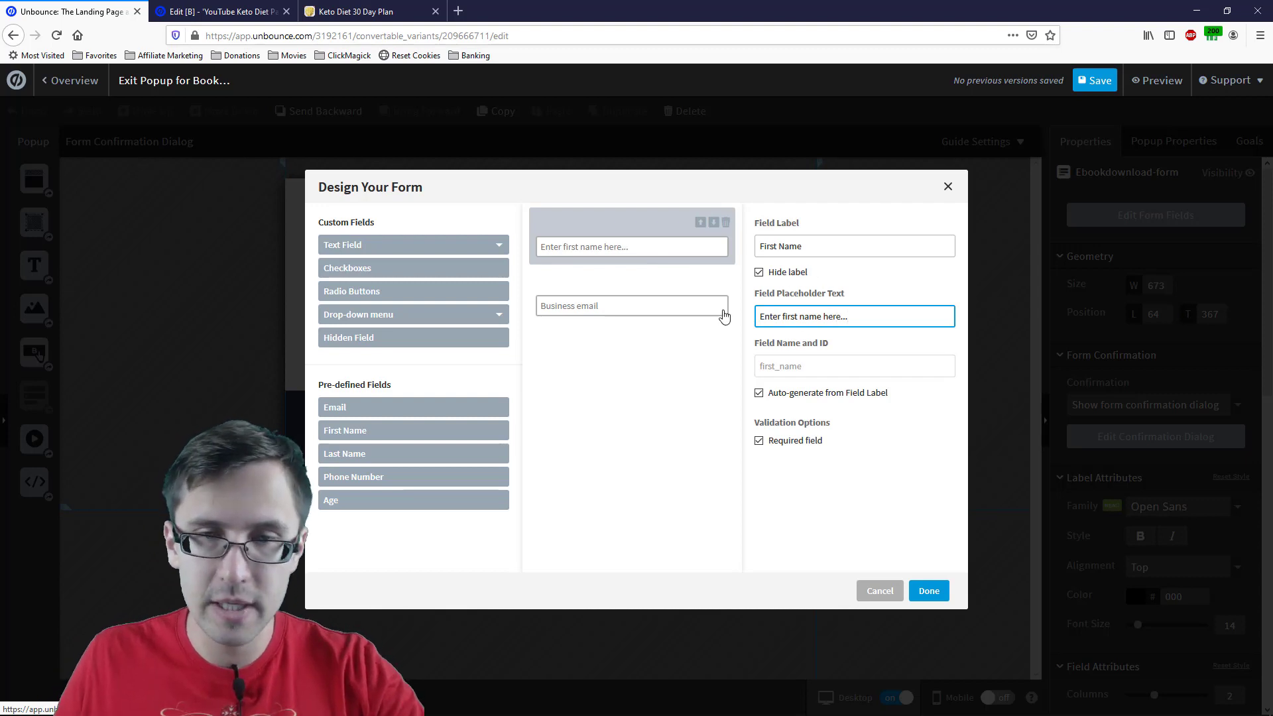
left_click(677, 303)
triple_click(802, 314)
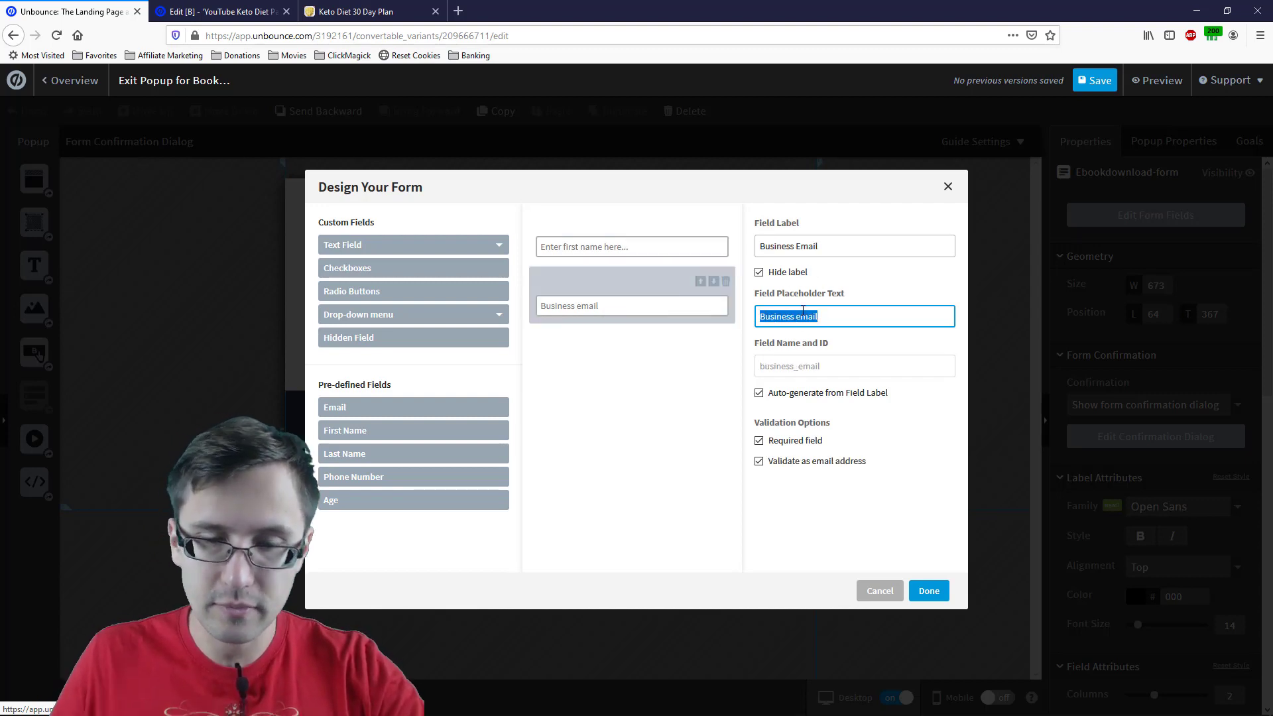
type("Enter email here...")
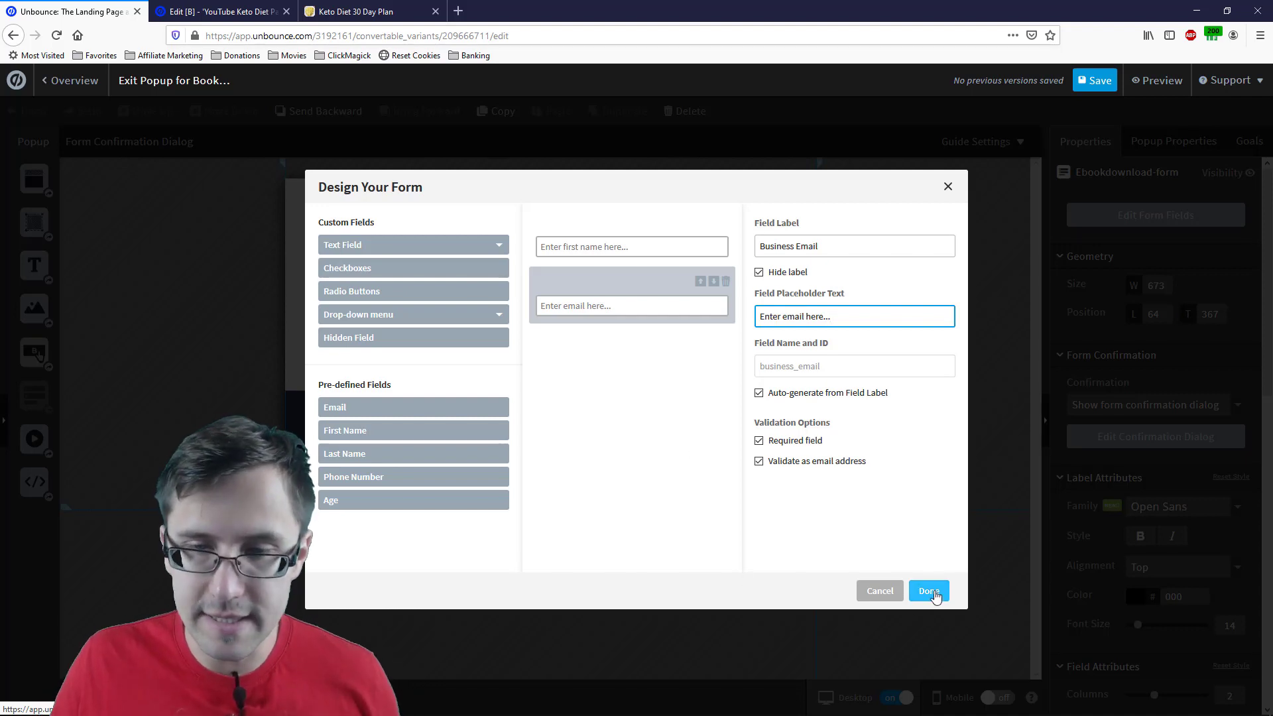
left_click(929, 591)
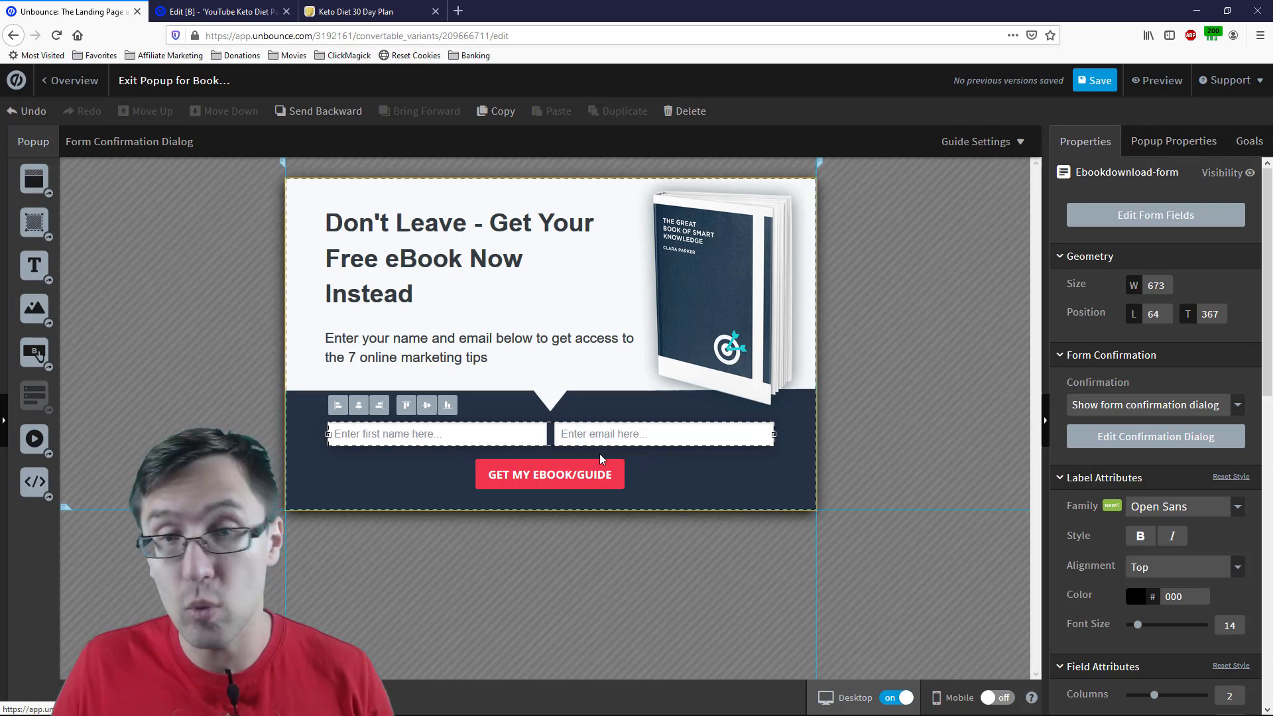
- Increase the form field spacing from 11 to 18, then reopen the form editor
double_click(617, 441)
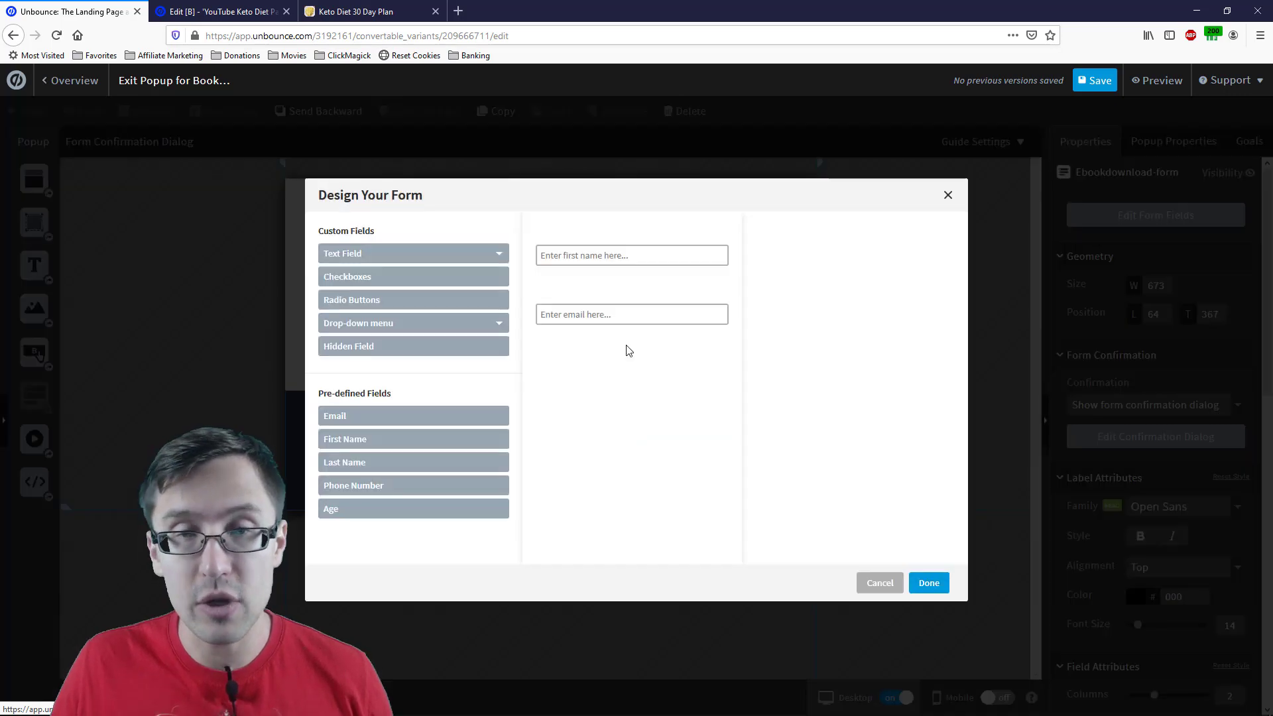
left_click(613, 309)
left_click(948, 195)
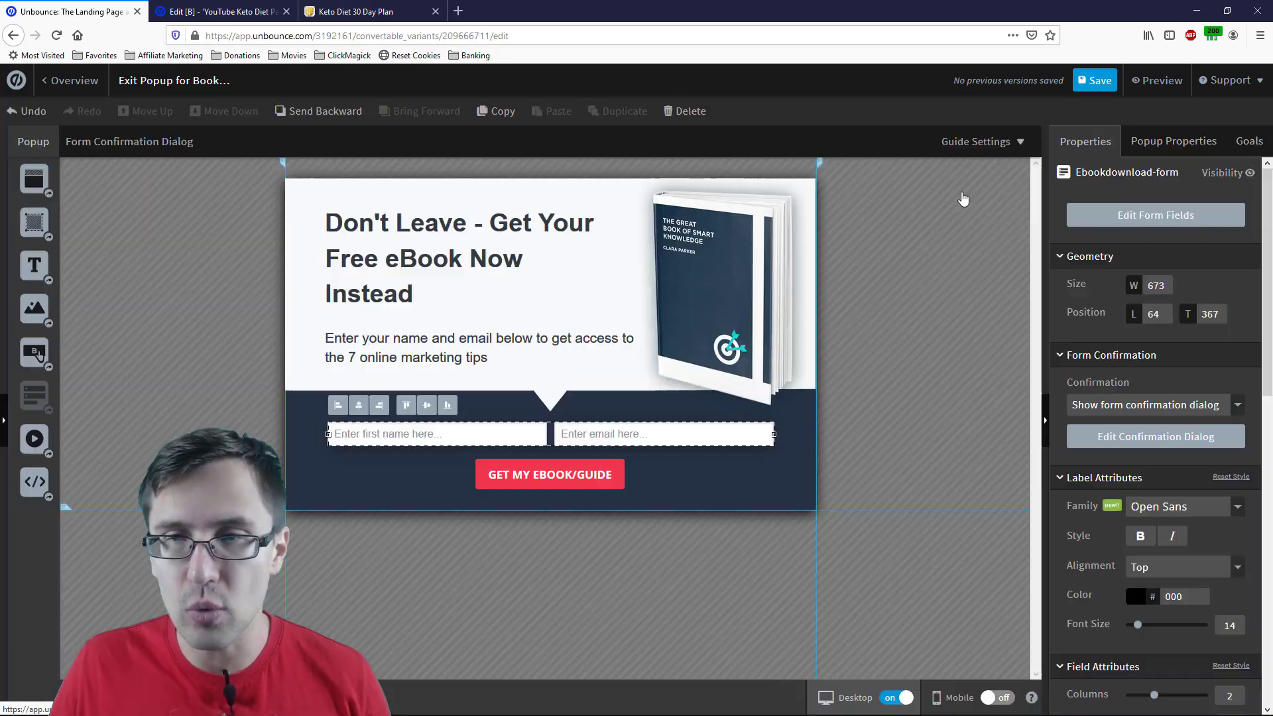
scroll(1137, 431, "down", 3)
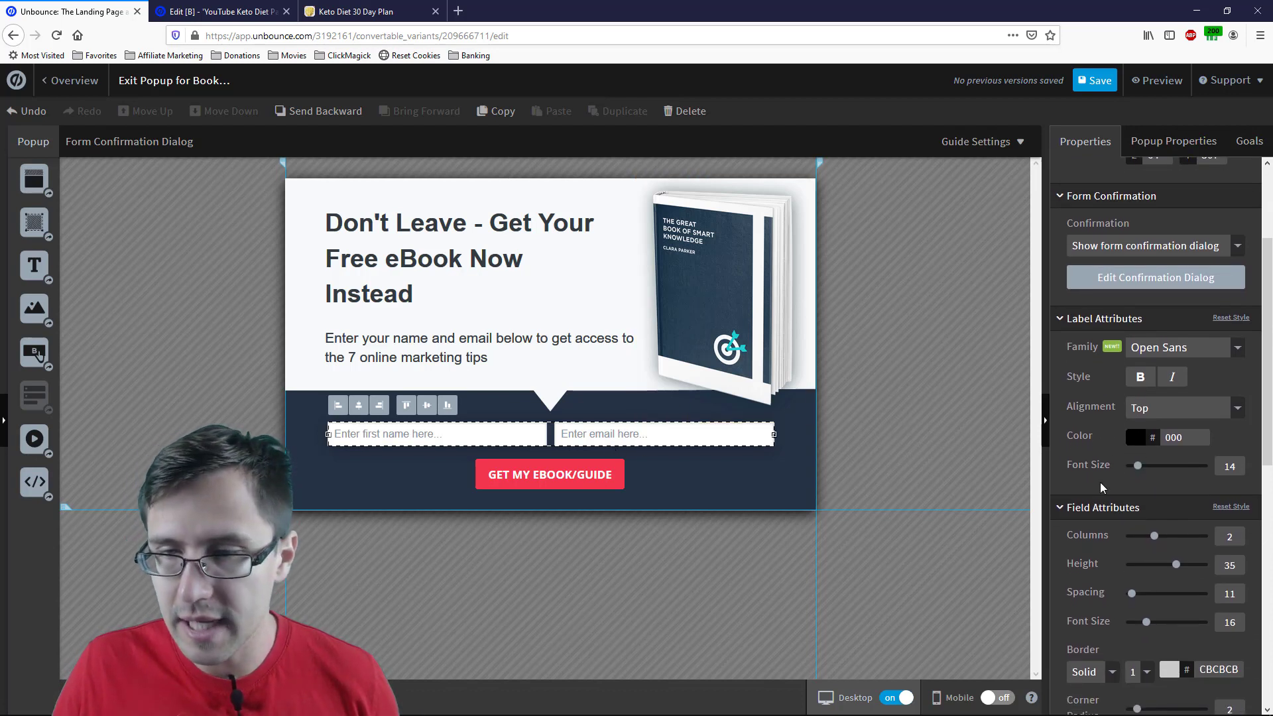
left_click_drag(1146, 622, 1145, 592)
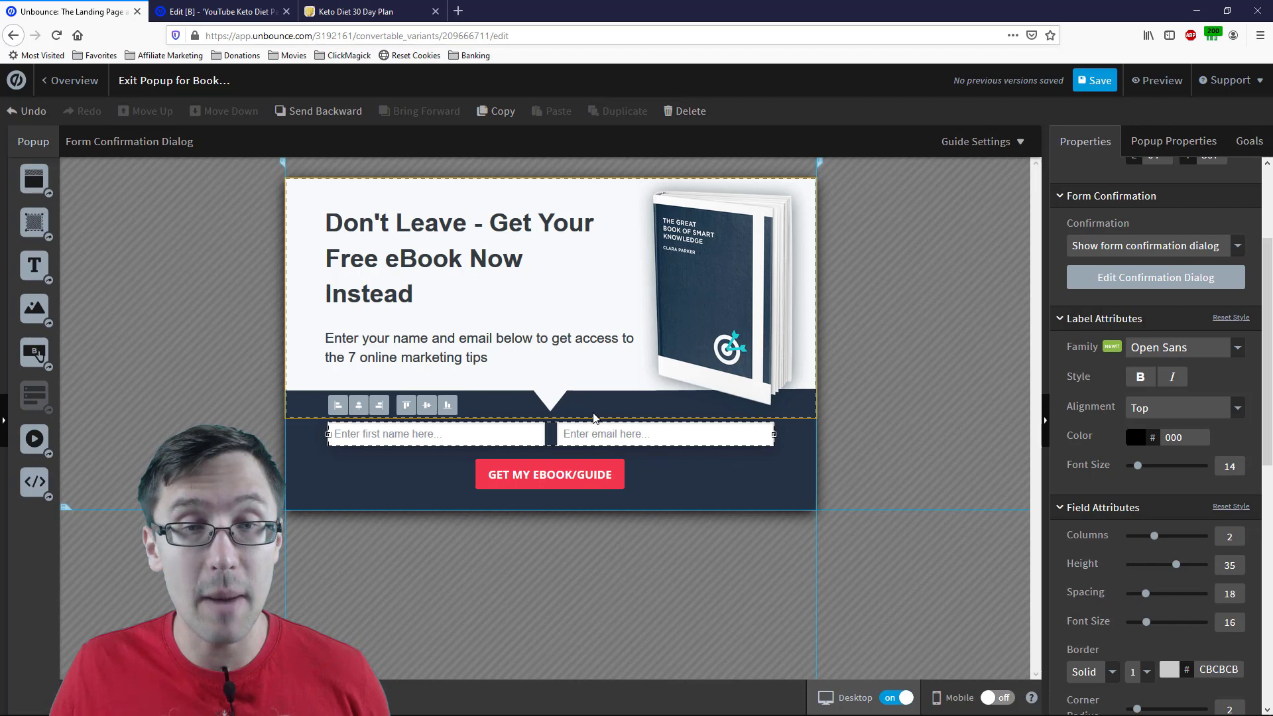
double_click(582, 441)
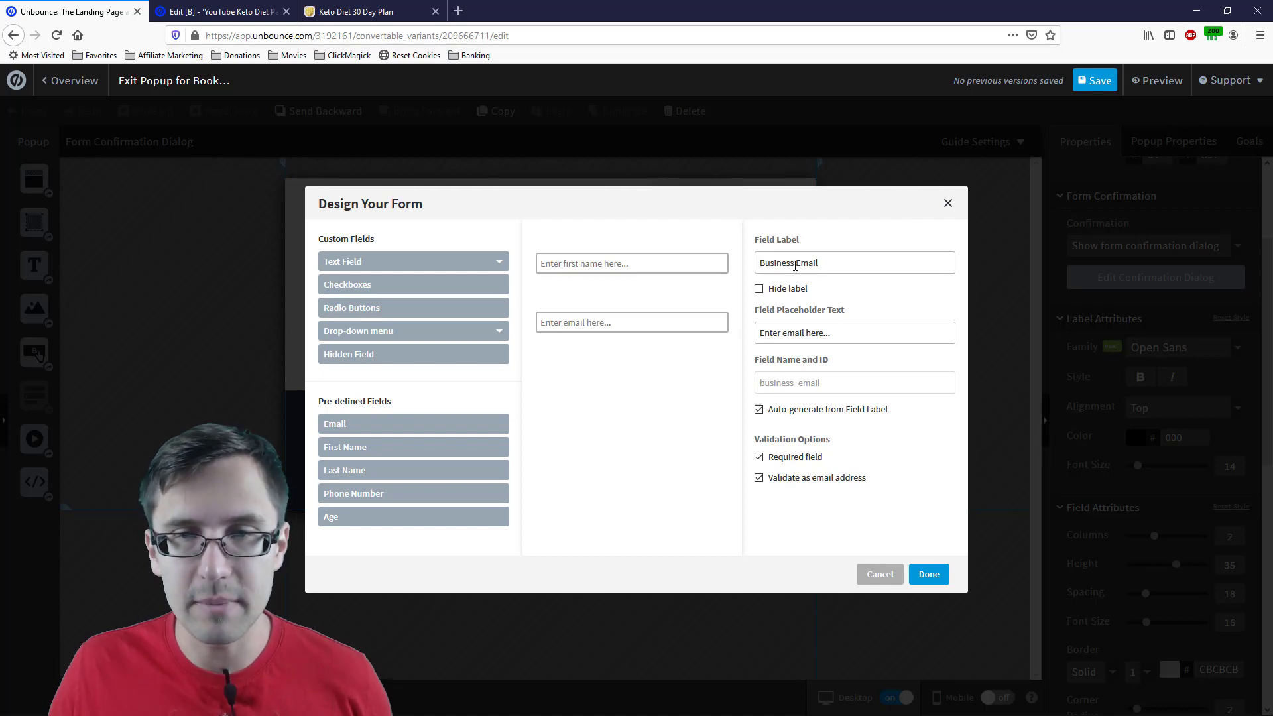
- Keep the Business Email label hidden and close the Design Your Form dialog
left_click(795, 263)
left_click(787, 295)
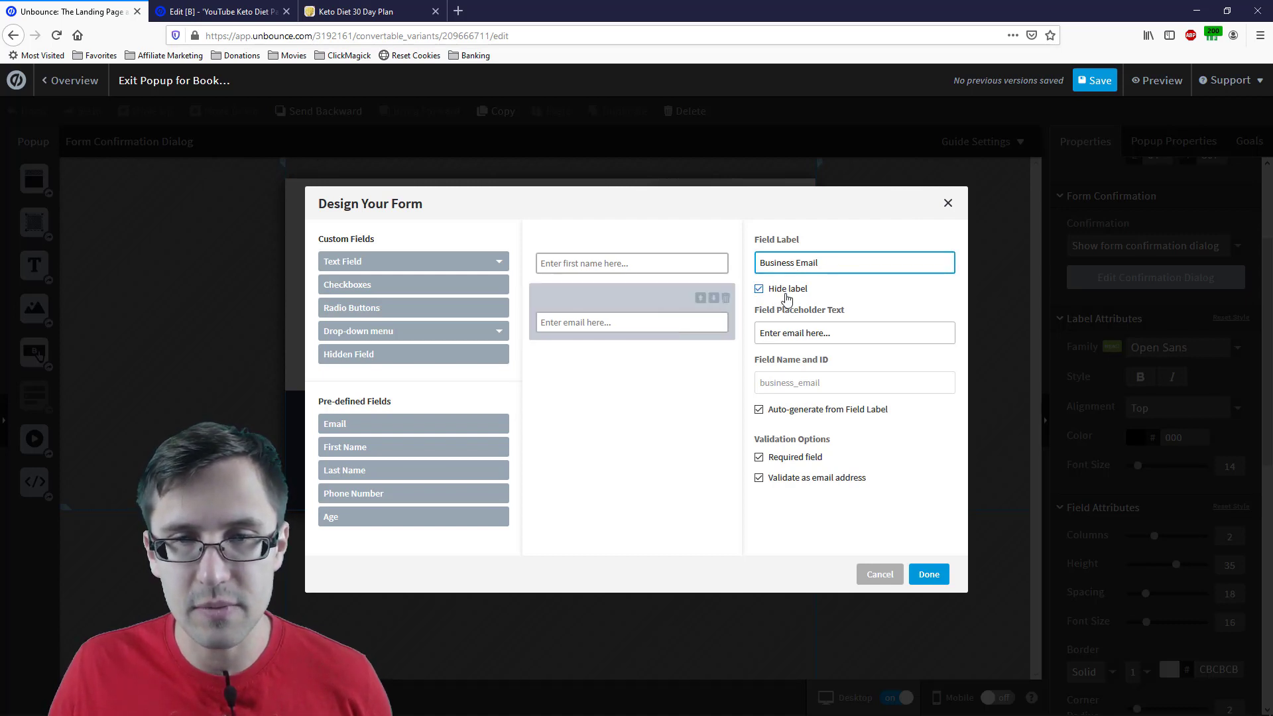
left_click(787, 296)
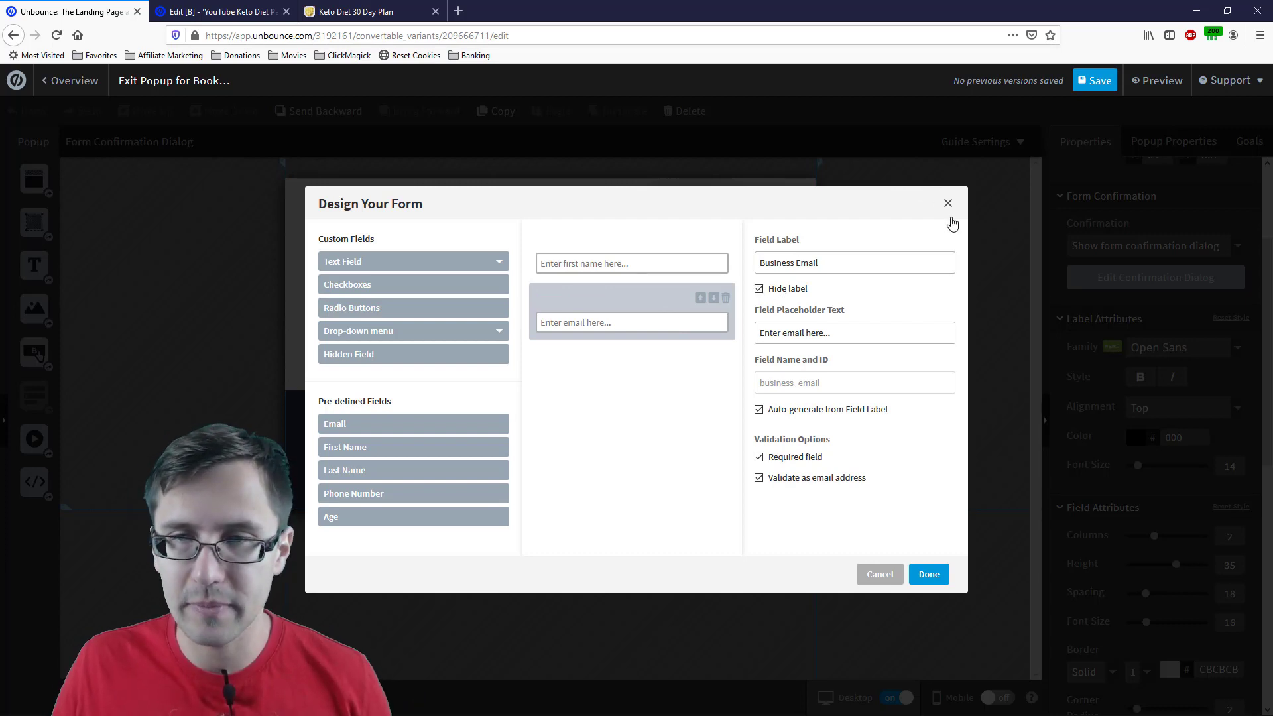
left_click(948, 203)
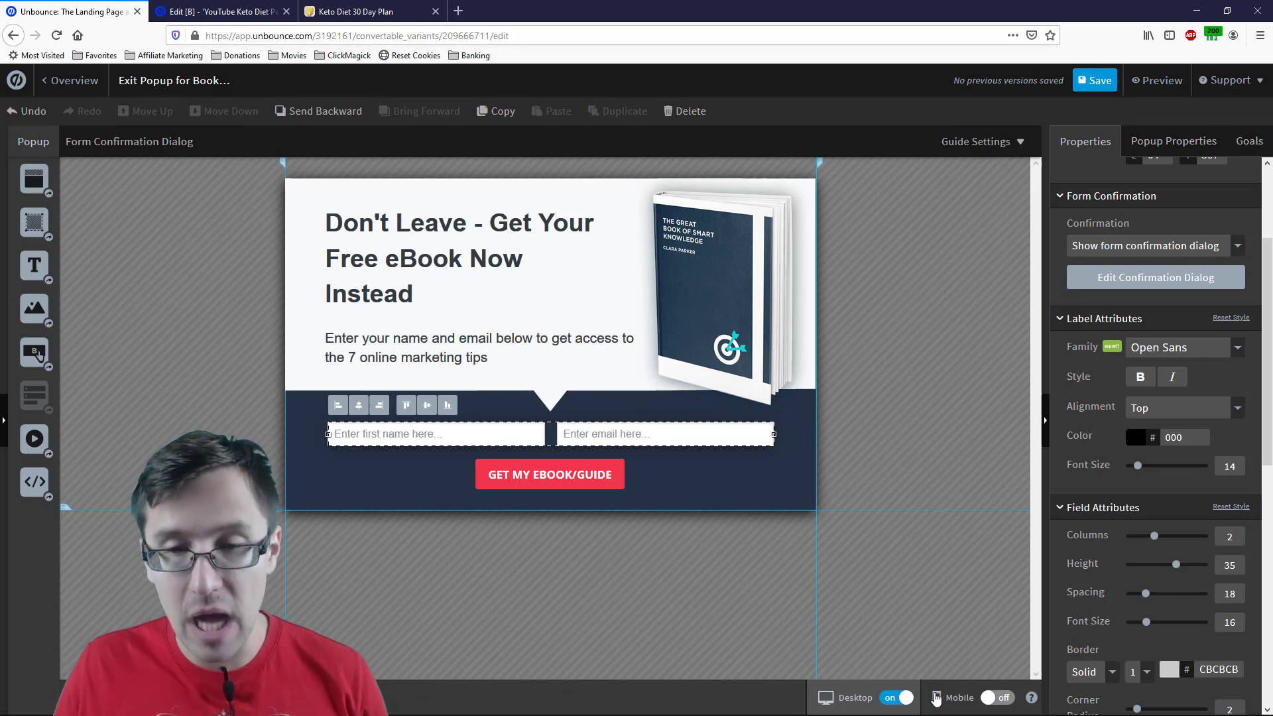
- Enable the popup's mobile version, return to the desktop view, and save the popup
left_click(936, 698)
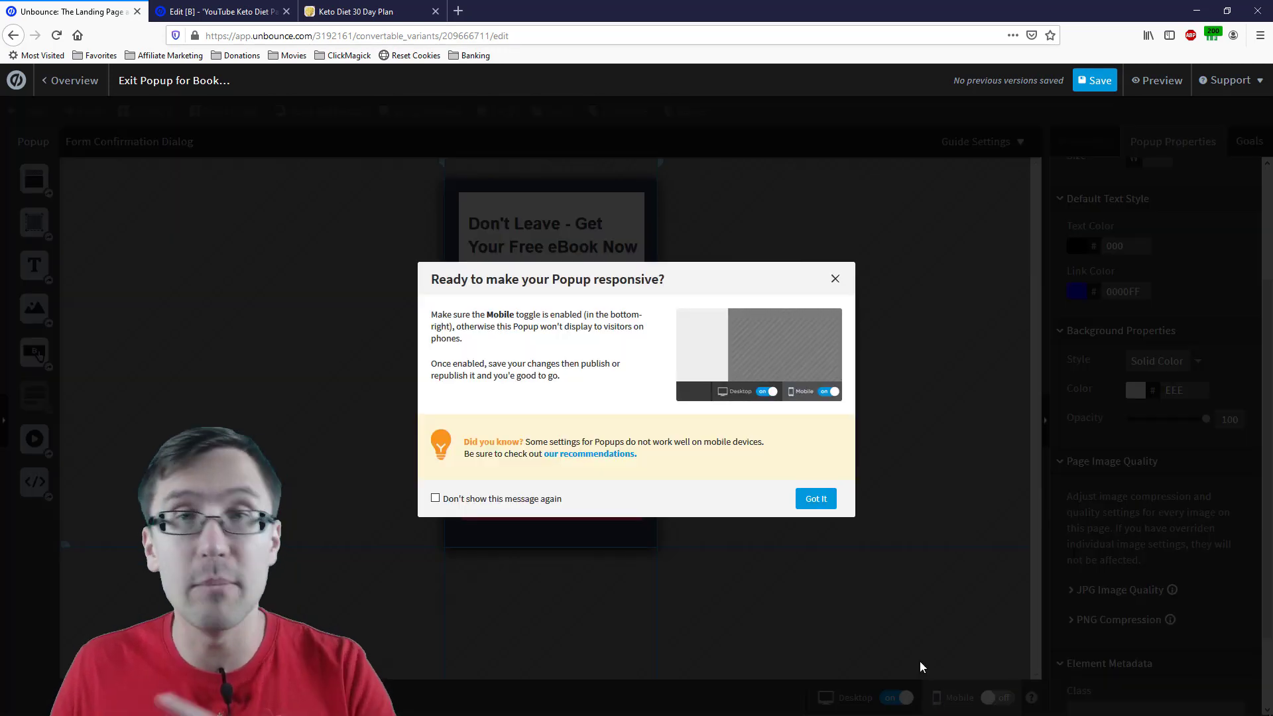
left_click(817, 504)
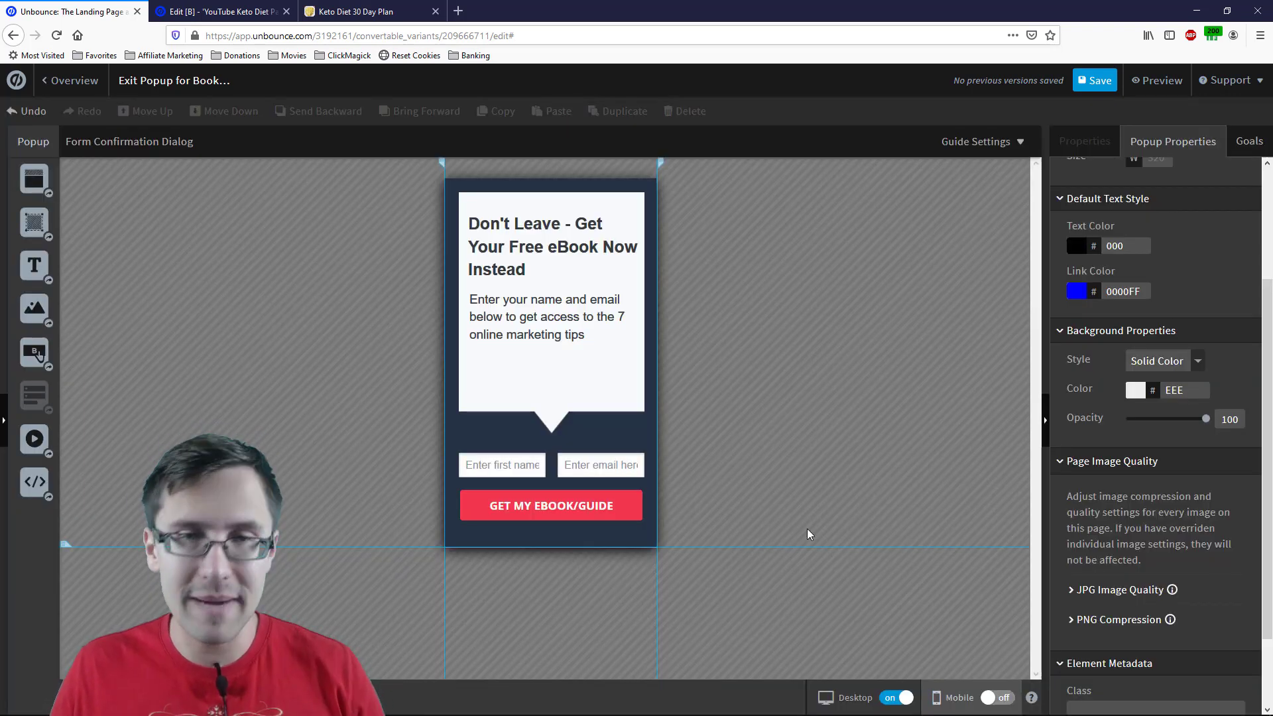
left_click(1005, 698)
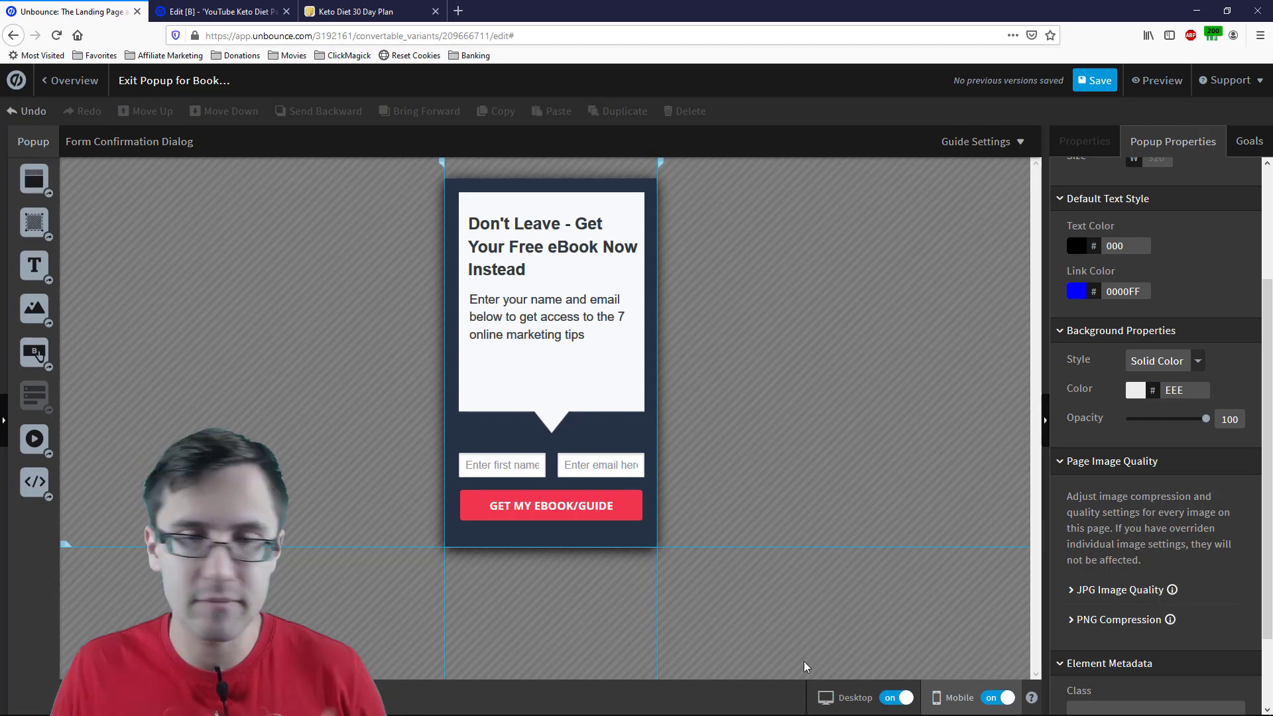
left_click(829, 692)
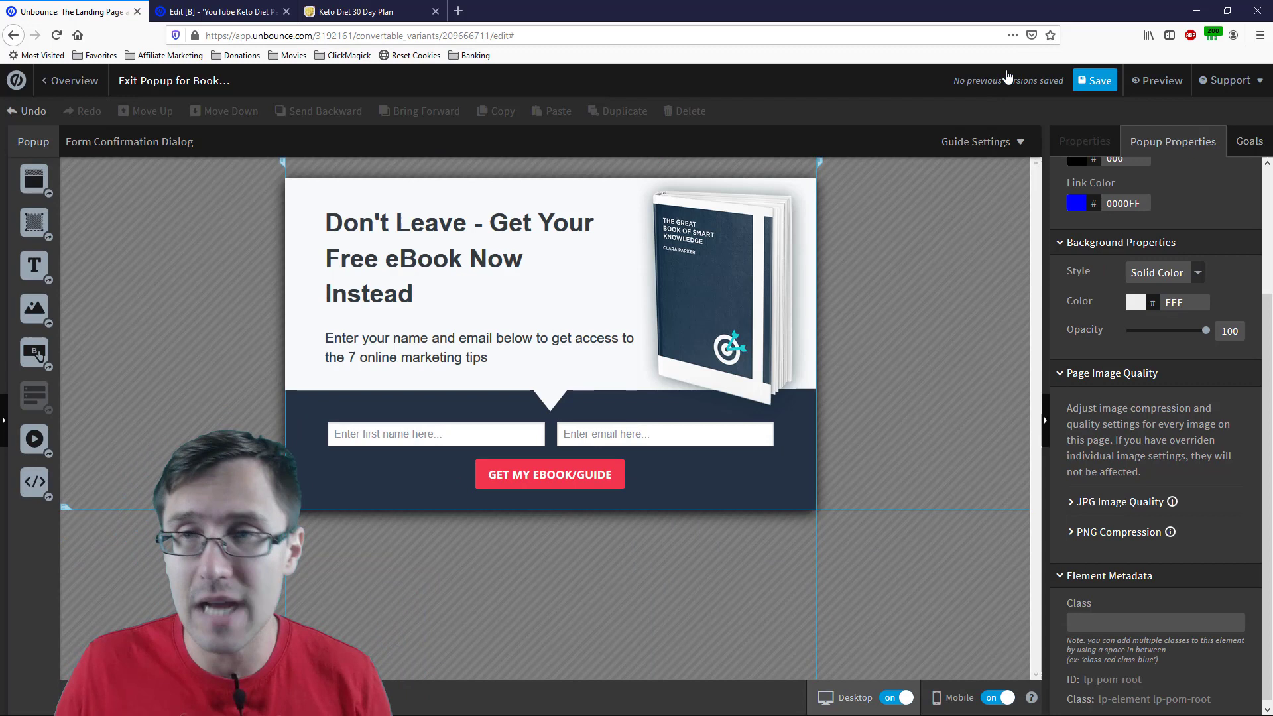
left_click(1106, 91)
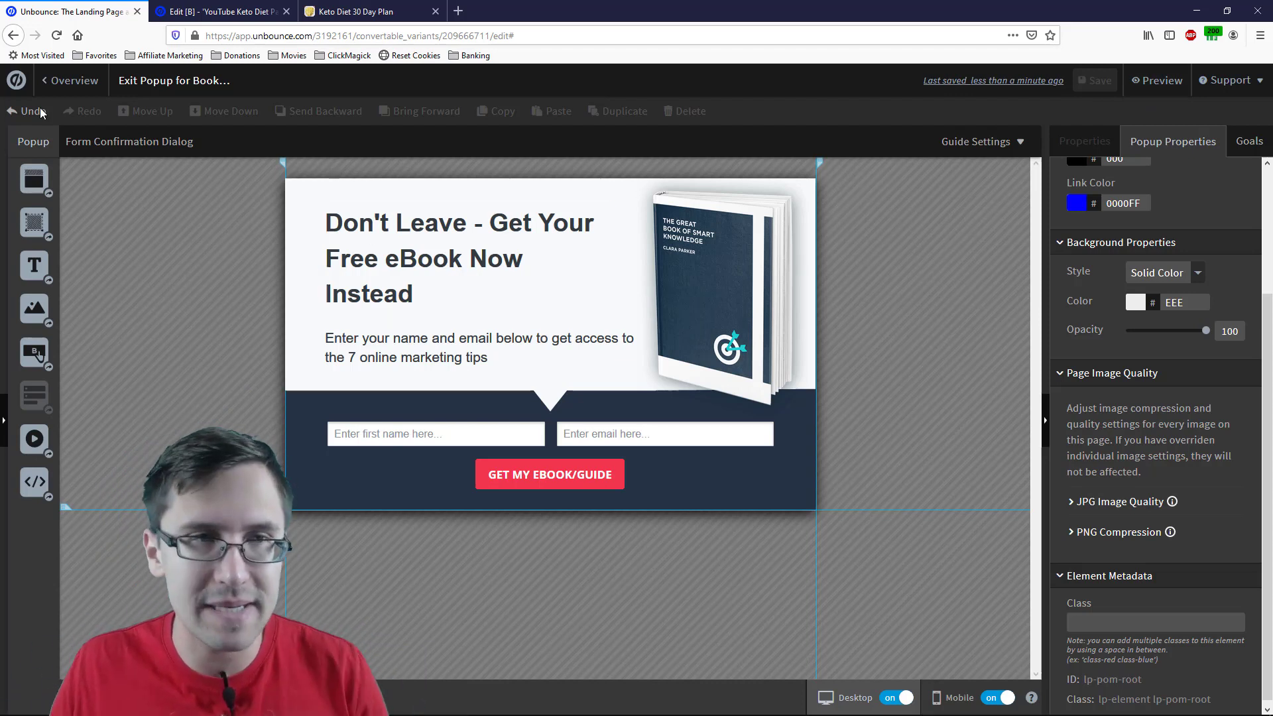
left_click(73, 80)
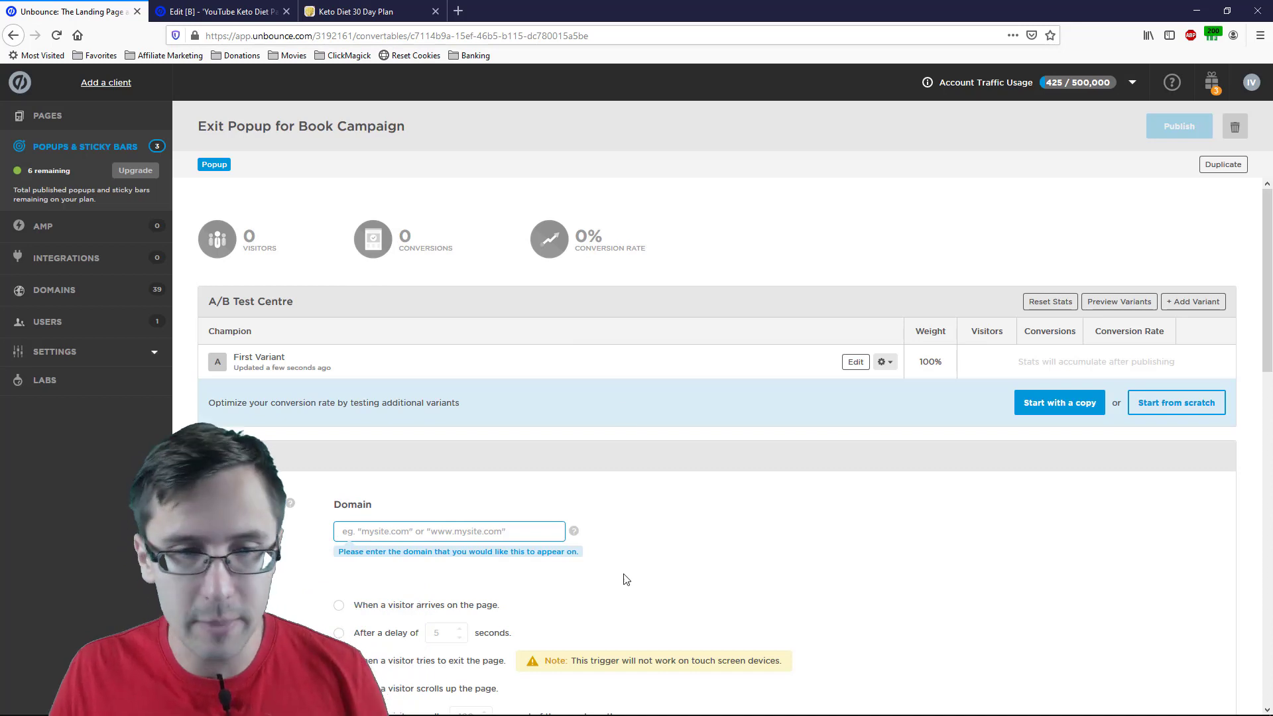
left_click(384, 539)
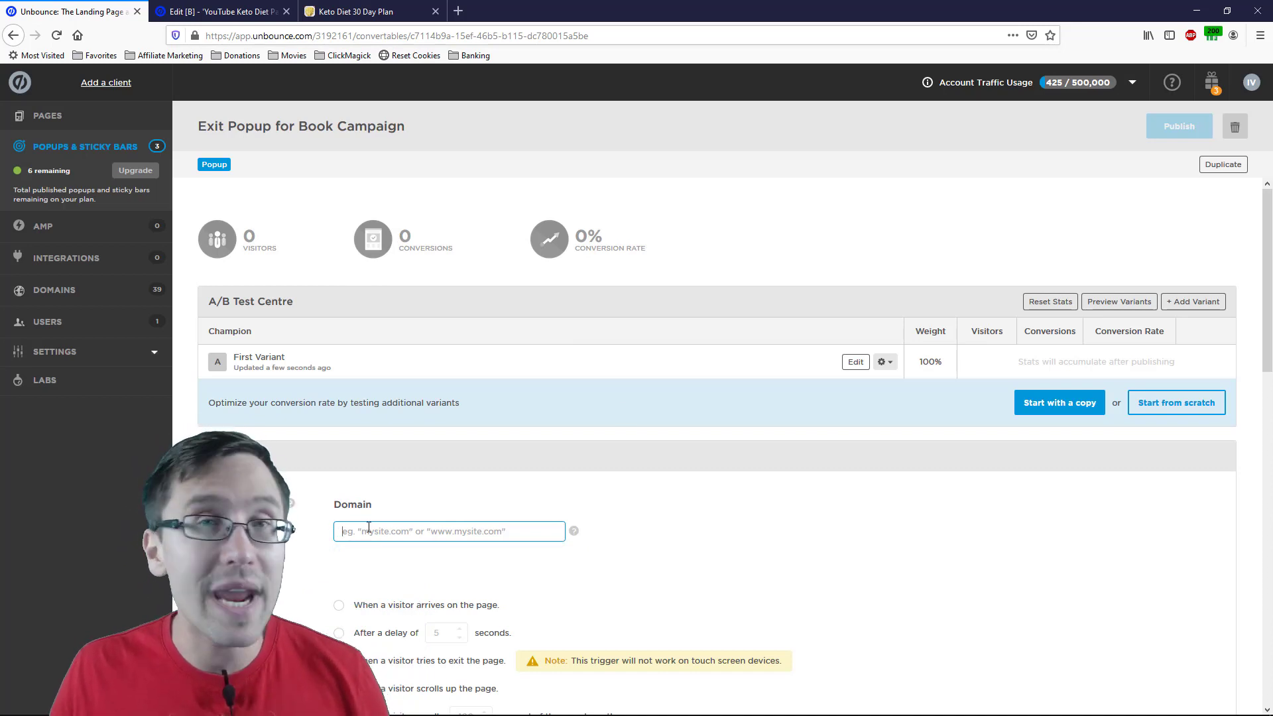
left_click(357, 12)
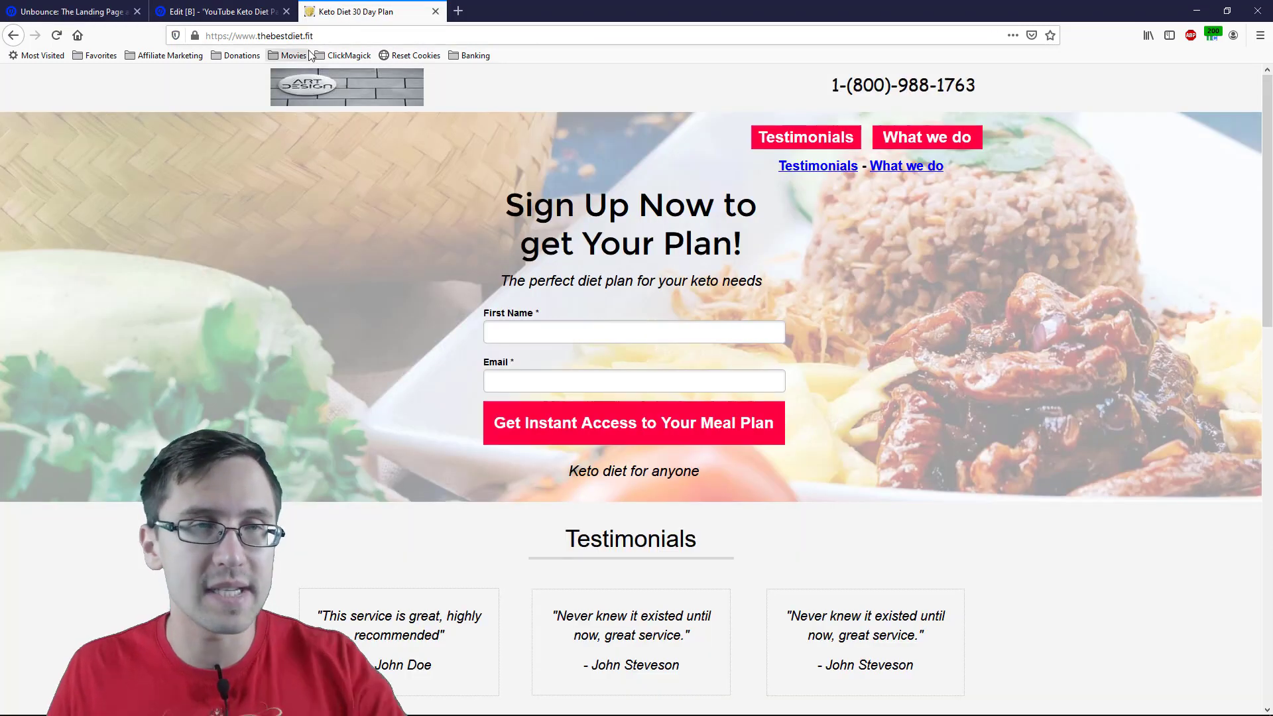
left_click(294, 34)
key("ctrl+c")
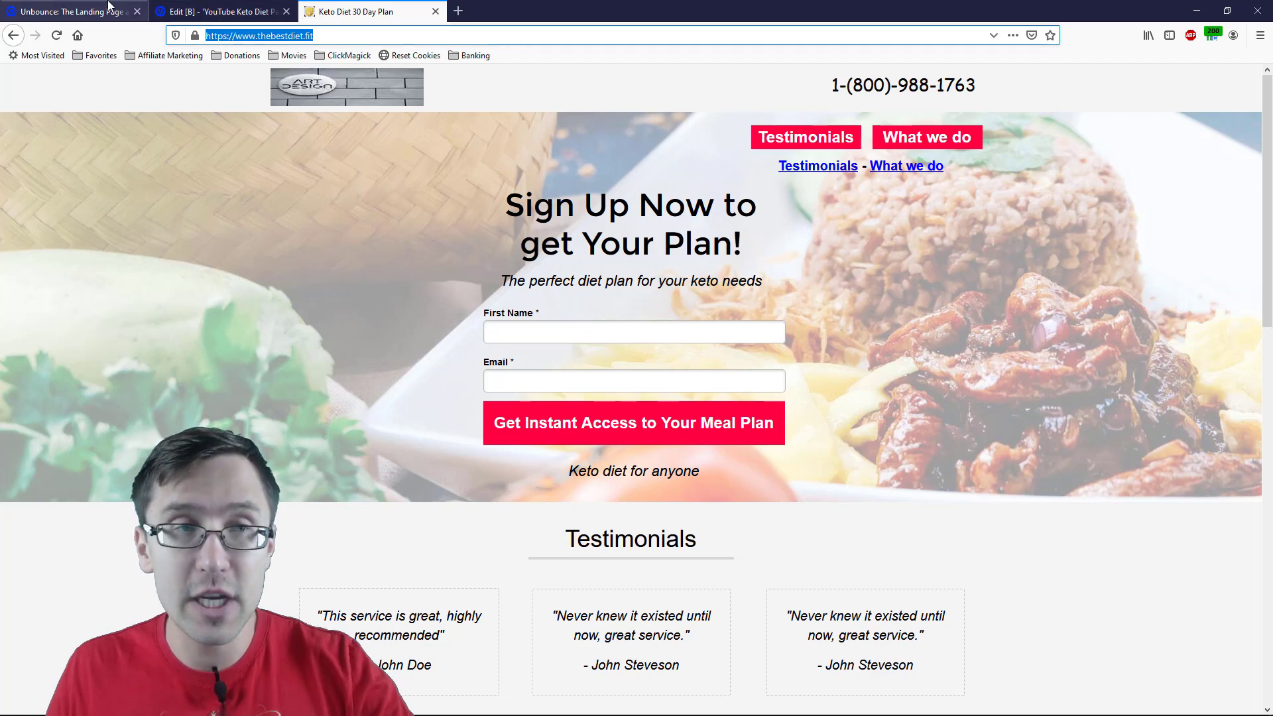
left_click(73, 11)
key("ctrl+v")
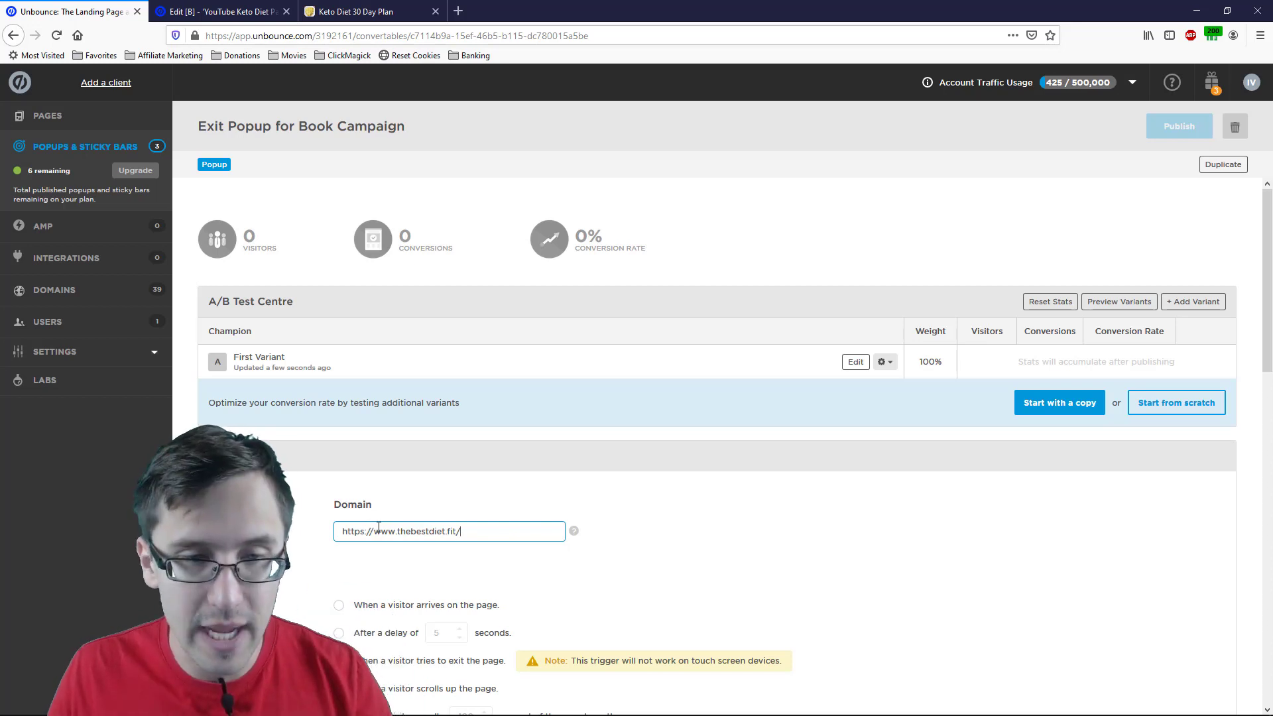
left_click(460, 532)
key("Home")
key("Delete")
key("Delete")
key("Delete")
key("Delete")
key("Delete")
key("Delete")
key("Delete")
key("Delete")
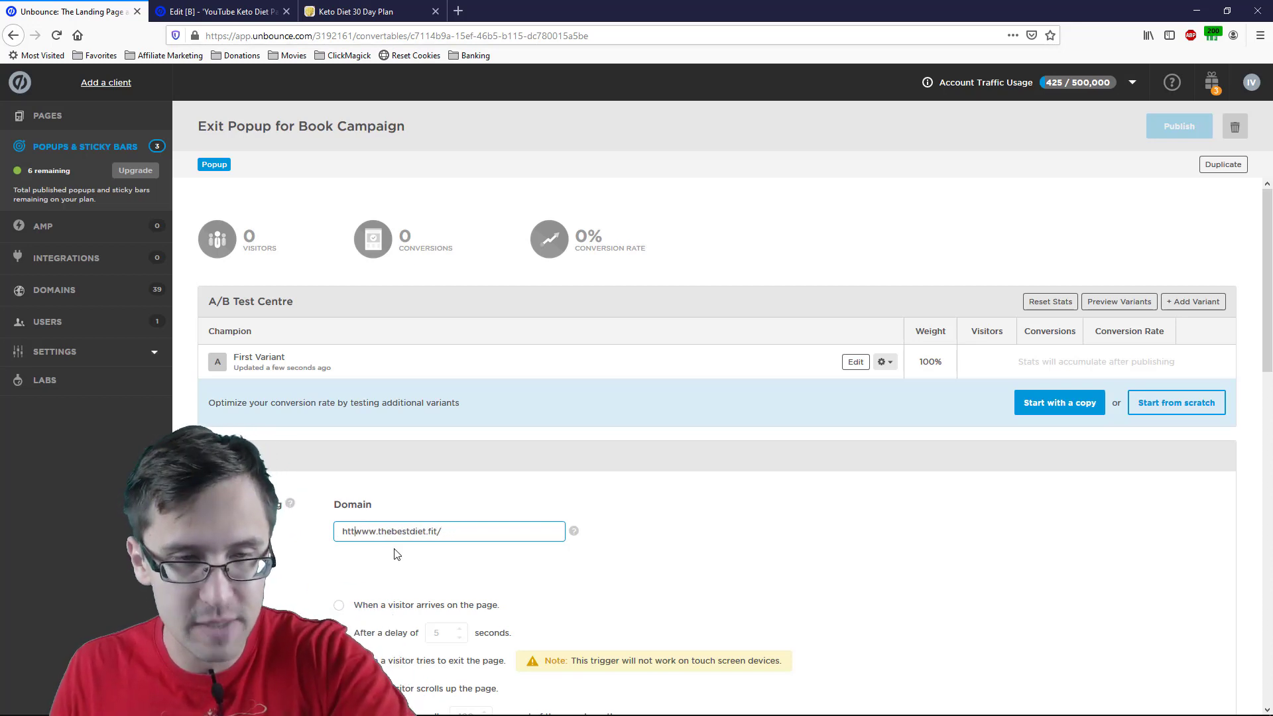
left_click(730, 546)
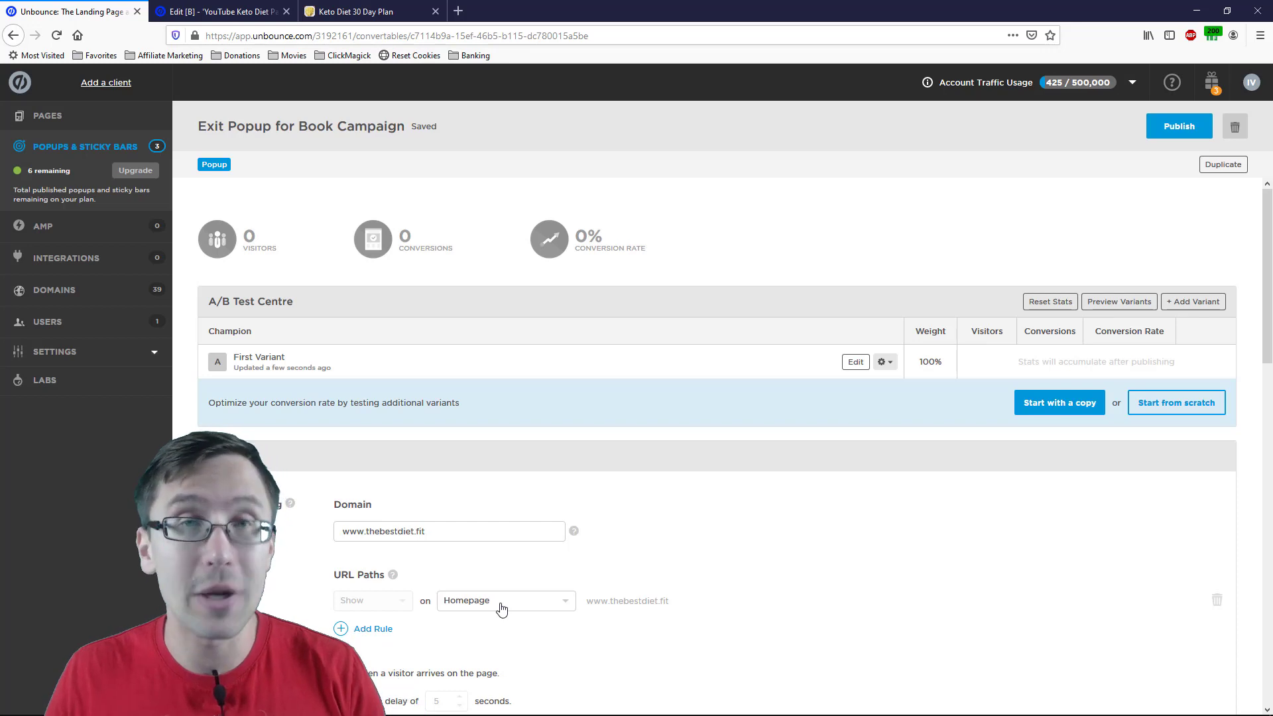
- Change the URL Paths targeting from Homepage to All URLs
left_click(502, 605)
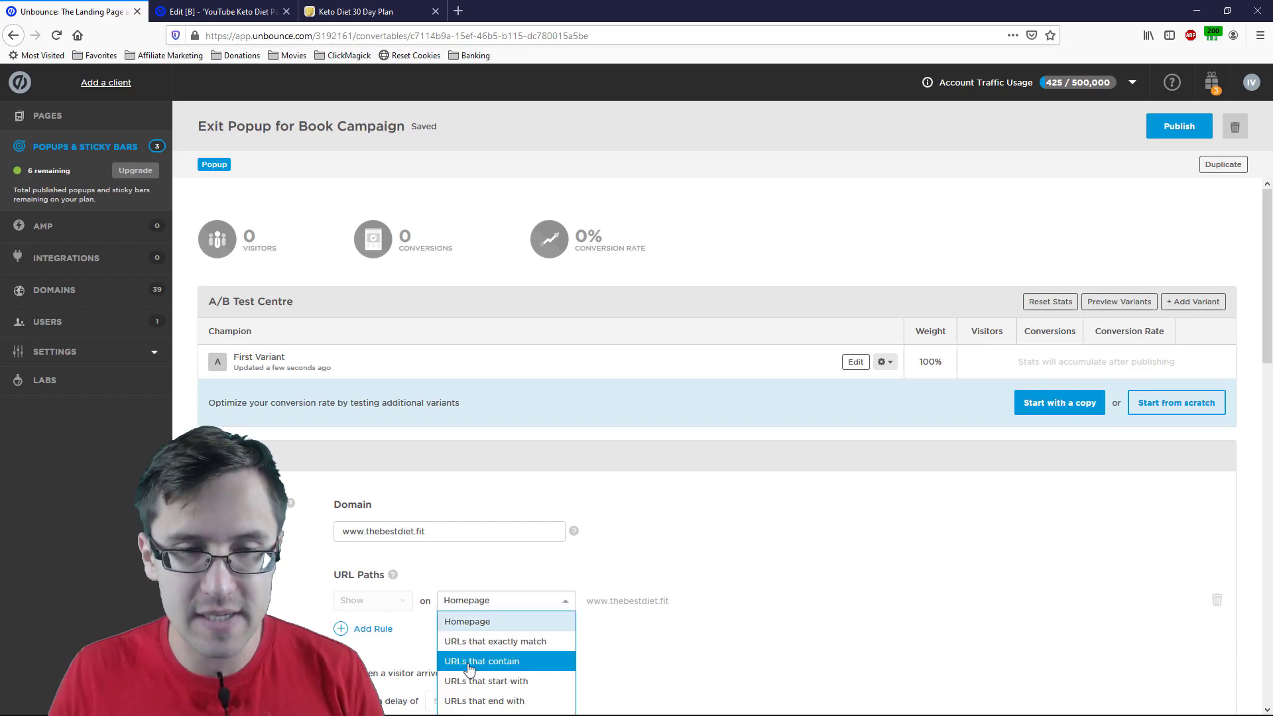
left_click(521, 658)
left_click(619, 596)
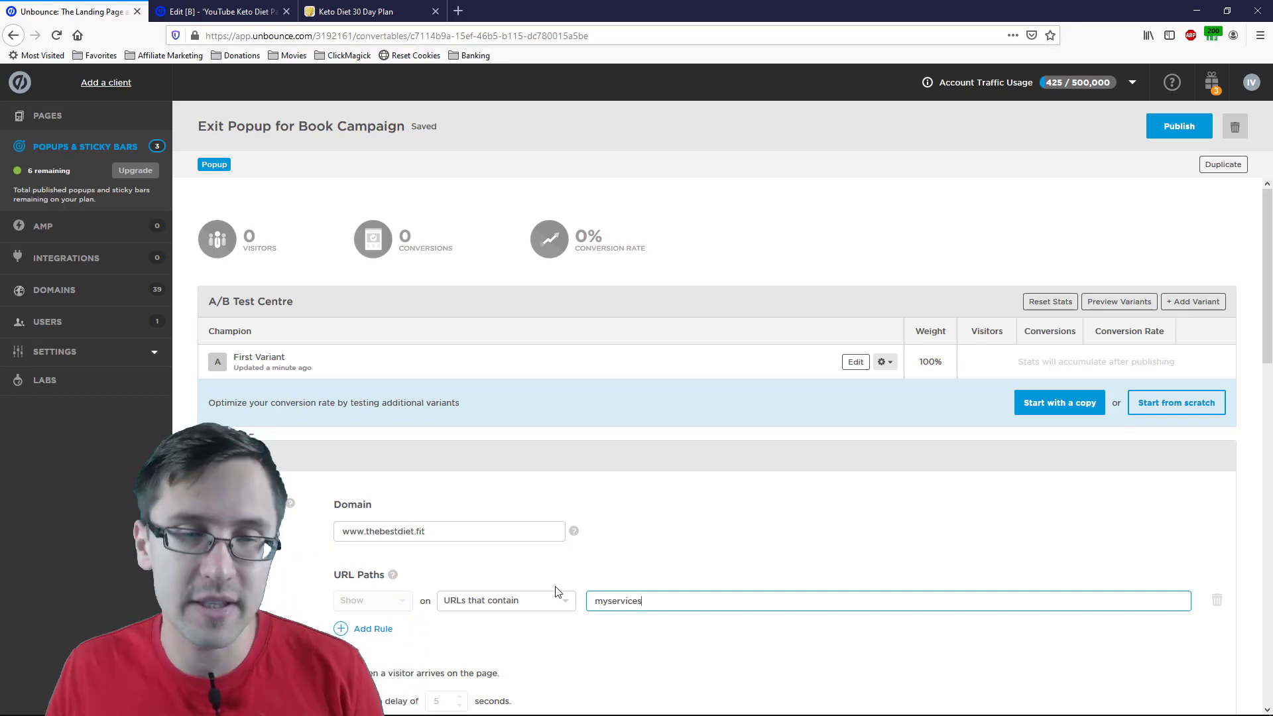
left_click(518, 606)
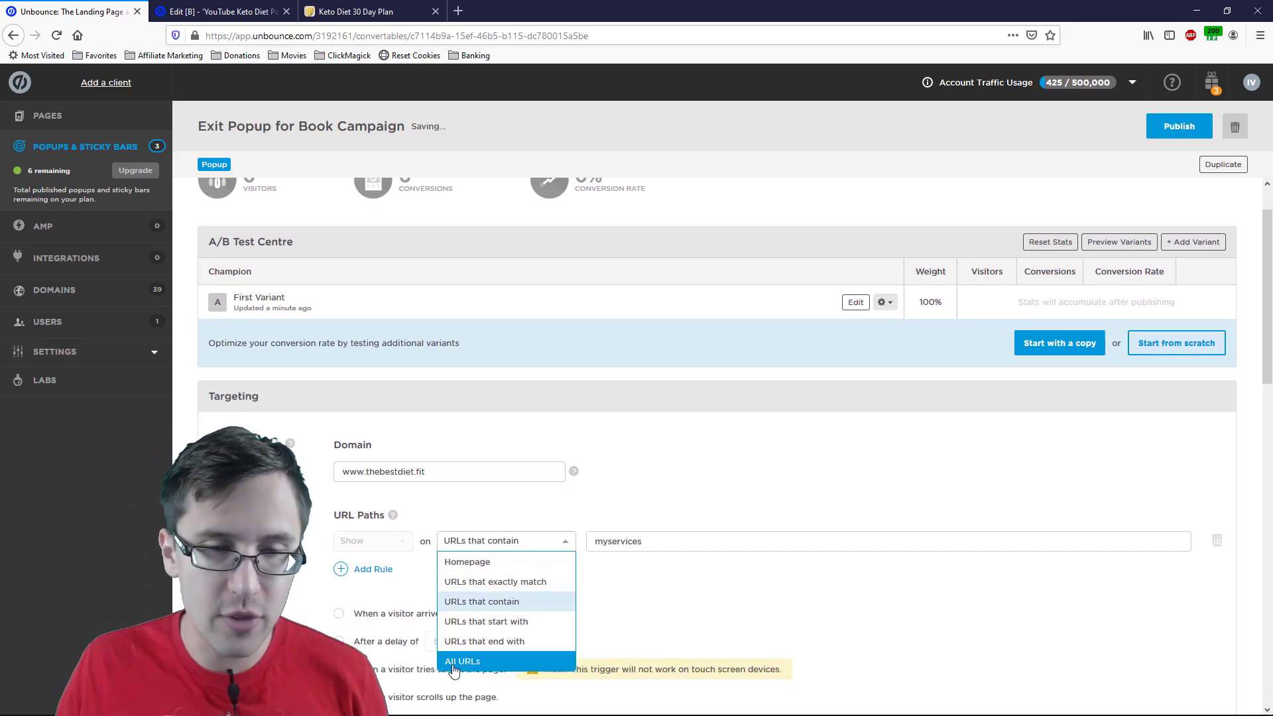
left_click(464, 662)
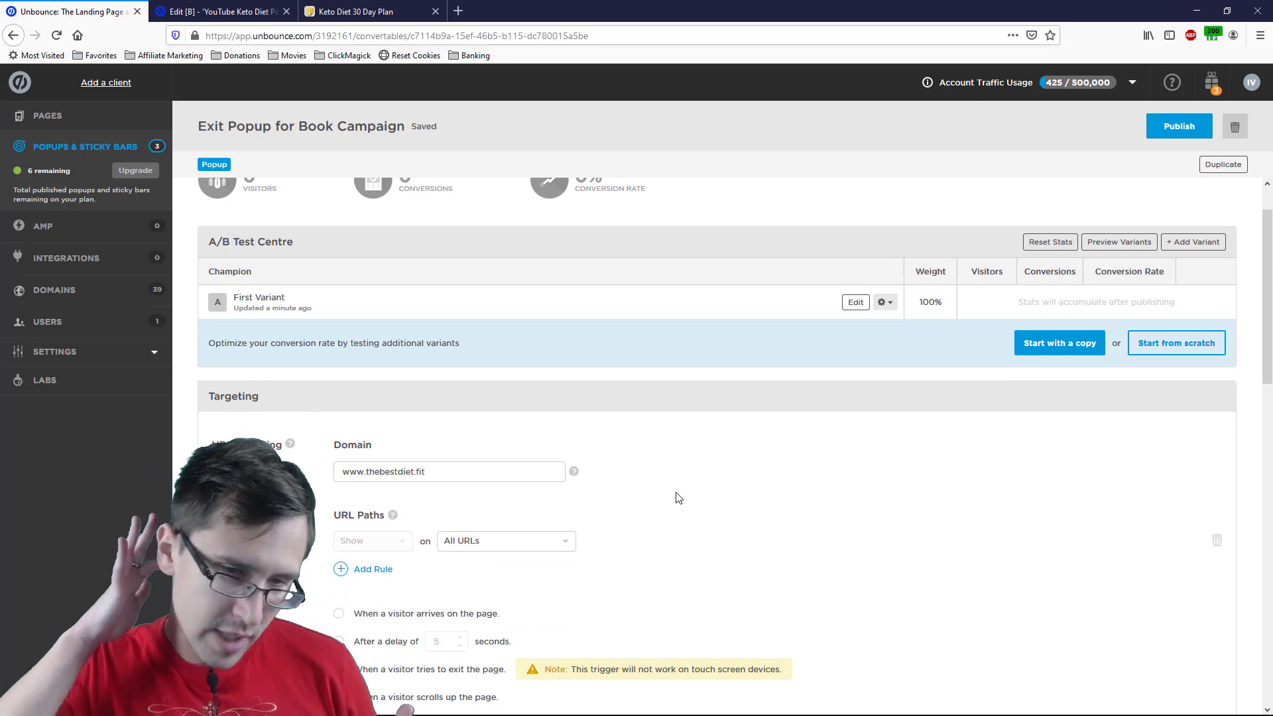
- Copy the popup's embed code from Installation, below the exit-intent trigger and every-visit frequency
scroll(673, 561, "down", 4)
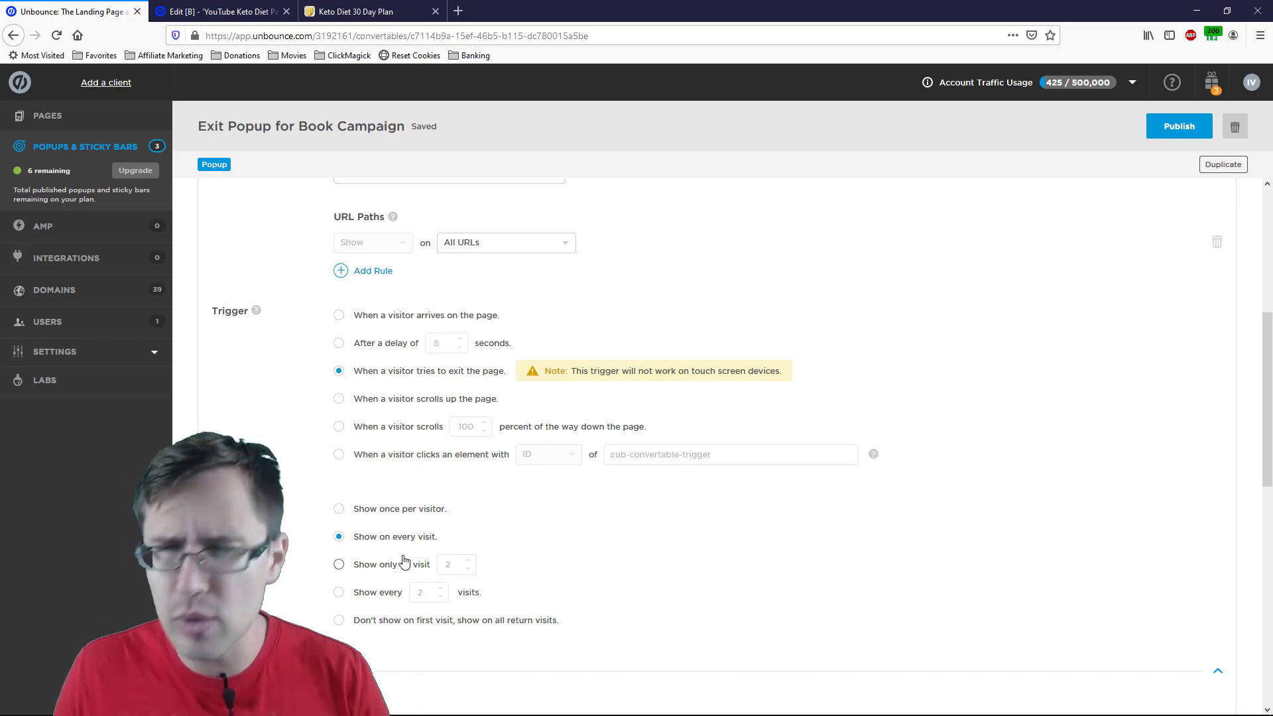
scroll(411, 563, "down", 3)
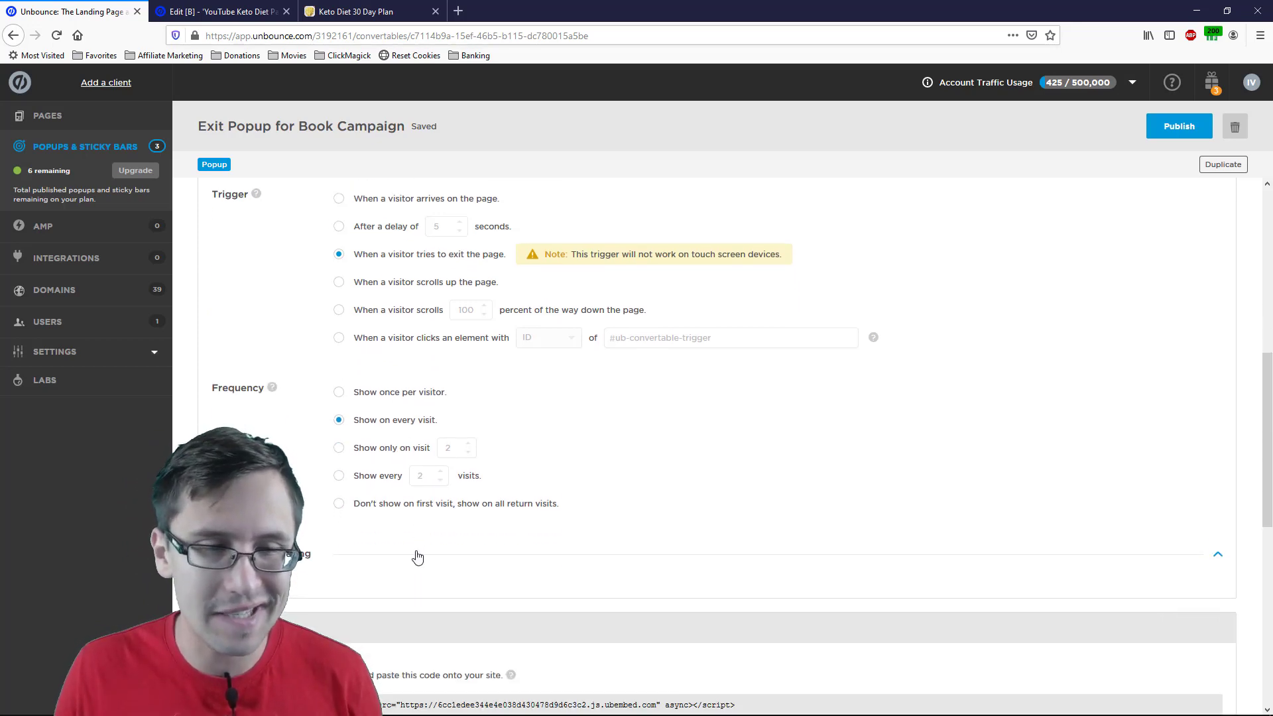
scroll(418, 536, "down", 6)
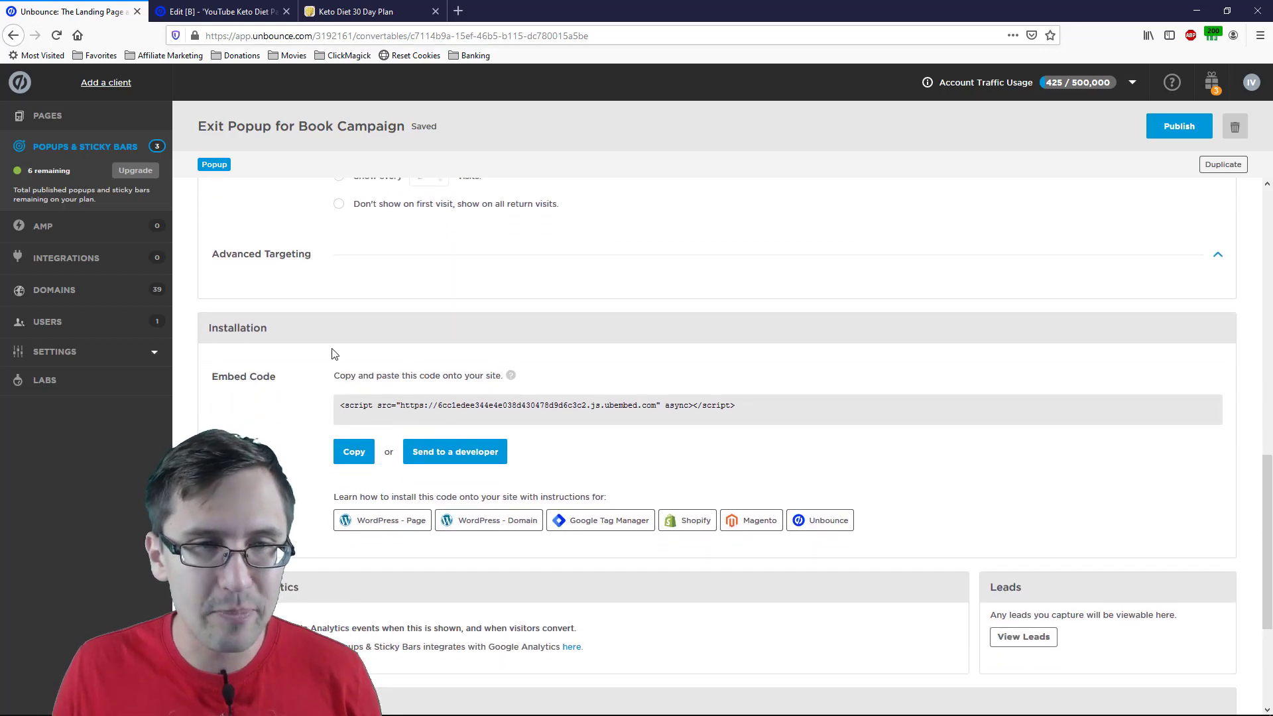
scroll(305, 477, "up", 1)
scroll(312, 491, "down", 1)
scroll(325, 506, "up", 2)
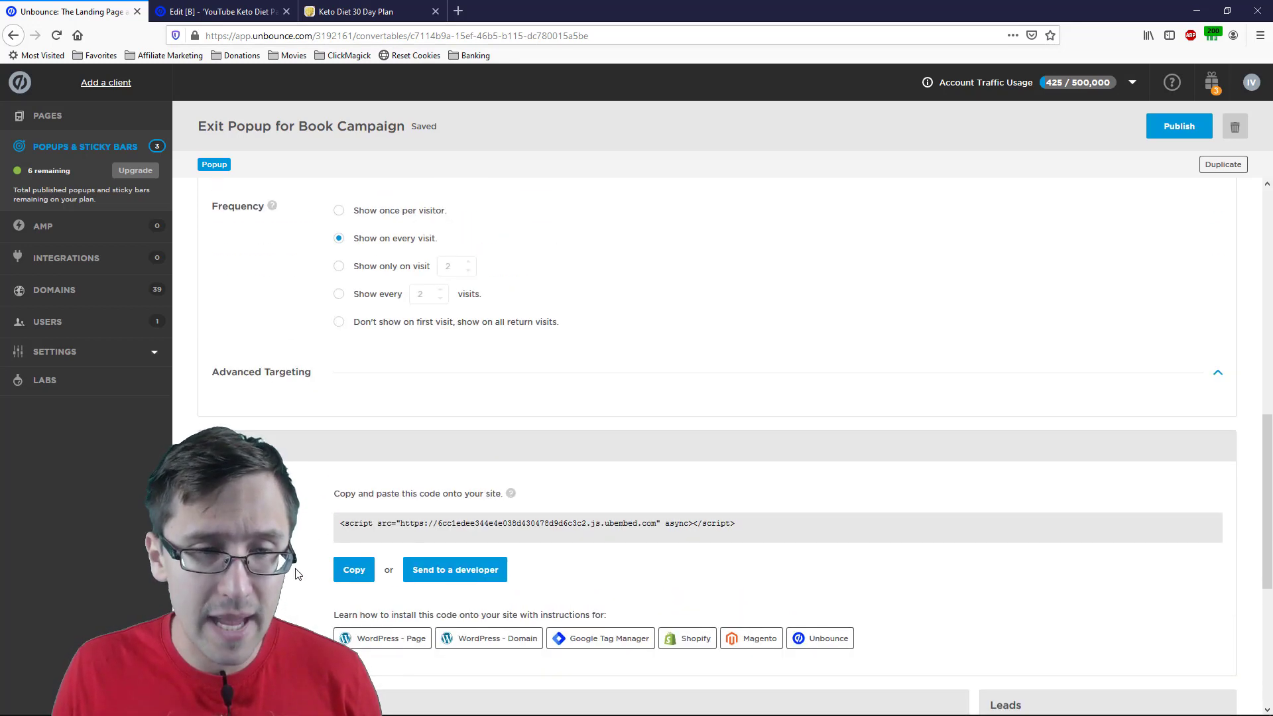
left_click(372, 576)
- Add a Head-placed landing page script named 'Exit Popup' holding the pasted popup embed code
left_click(251, 5)
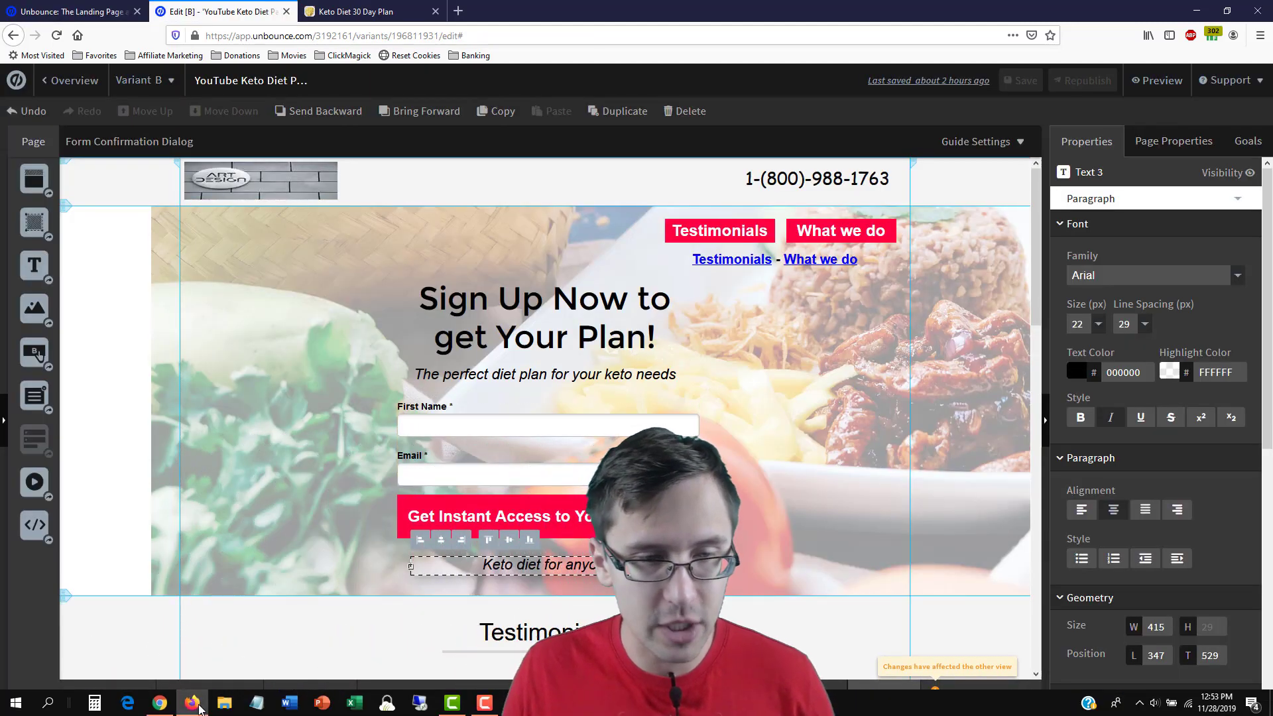
left_click(206, 697)
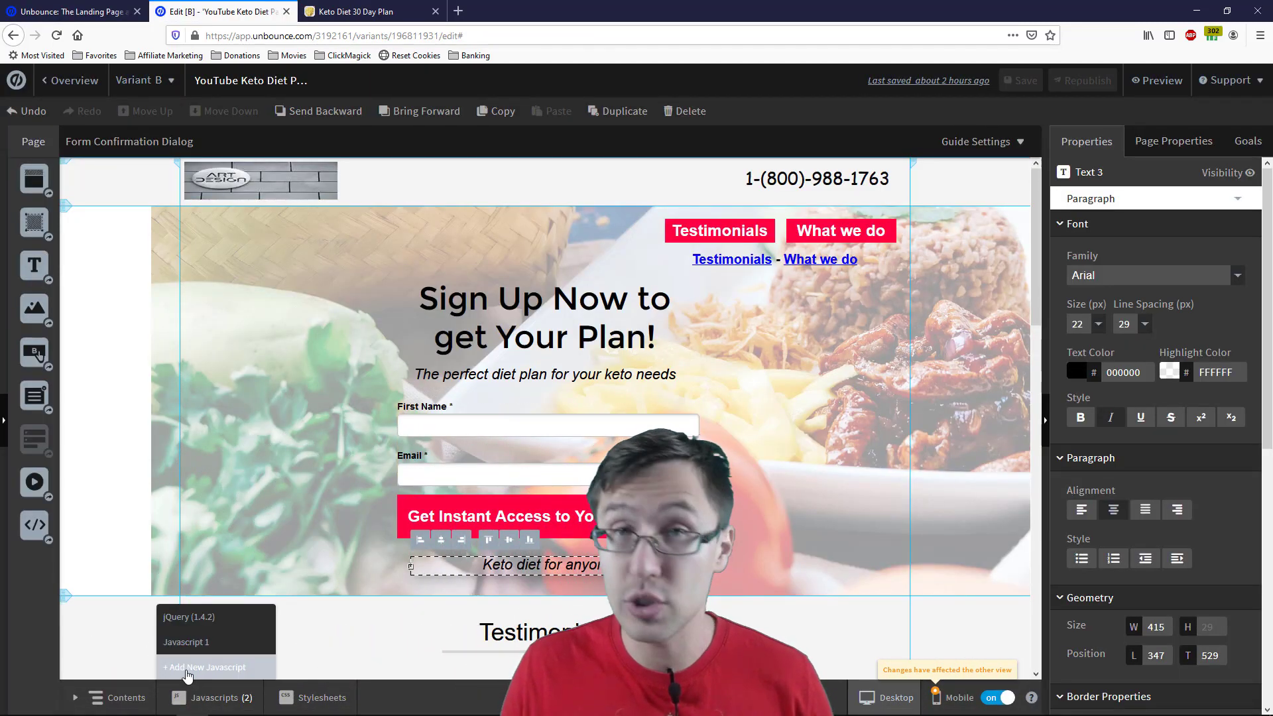
left_click(187, 668)
left_click(430, 179)
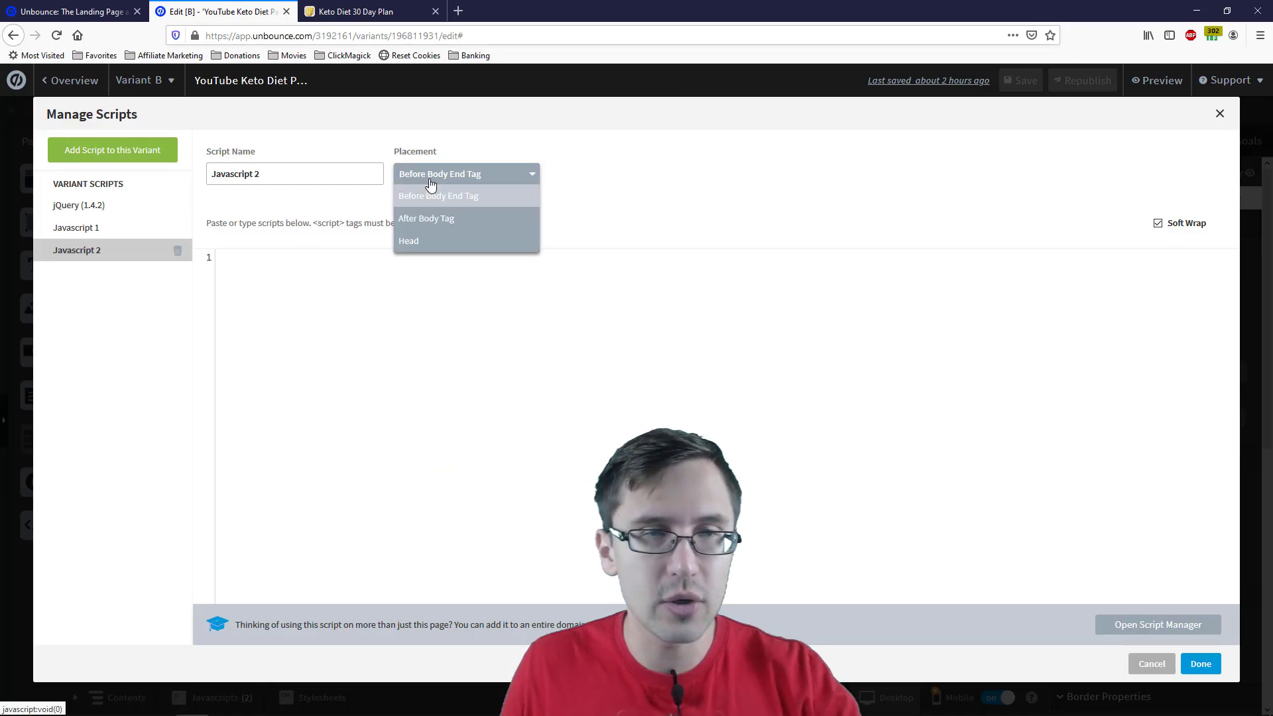
left_click(423, 243)
left_click(314, 272)
key("ctrl+v")
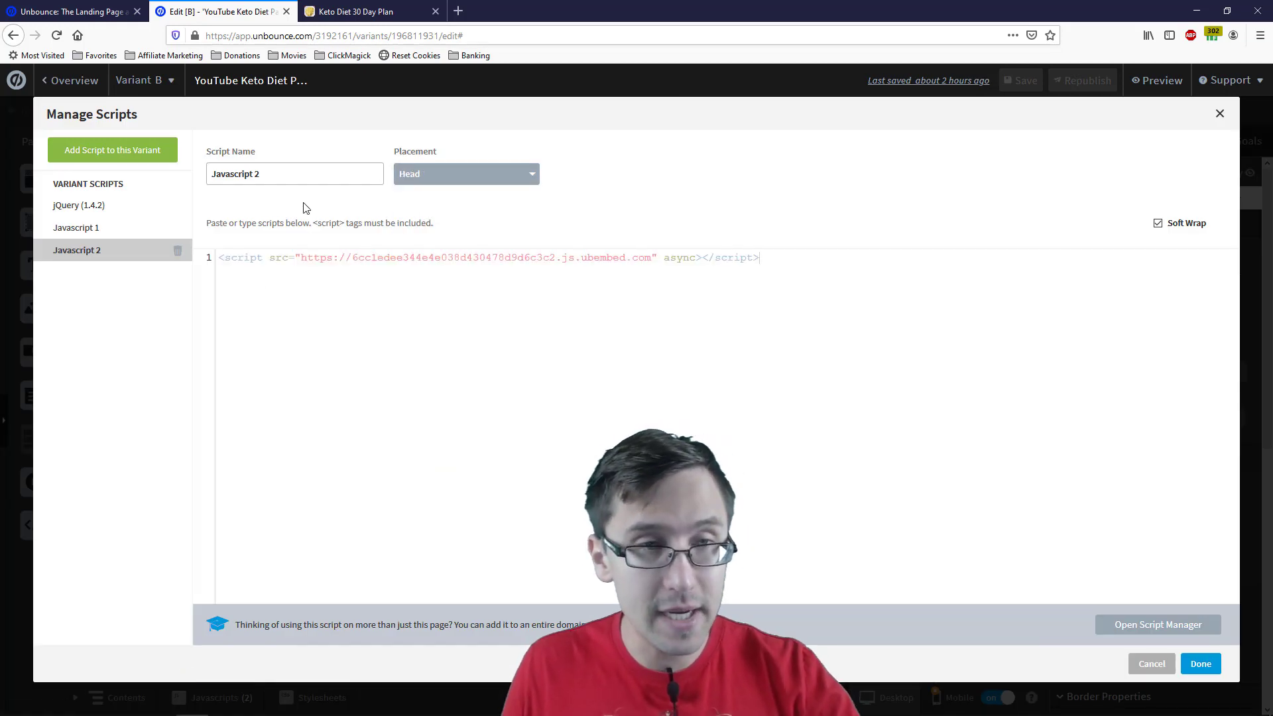
triple_click(280, 173)
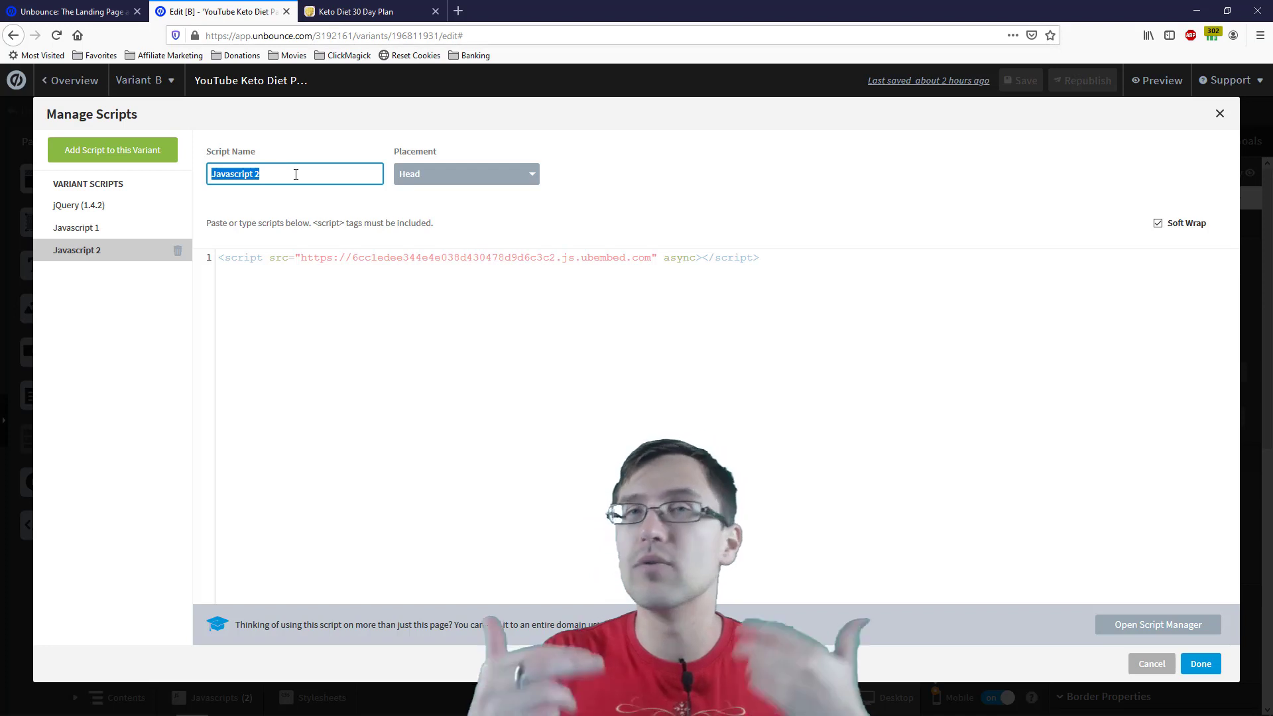
type("E")
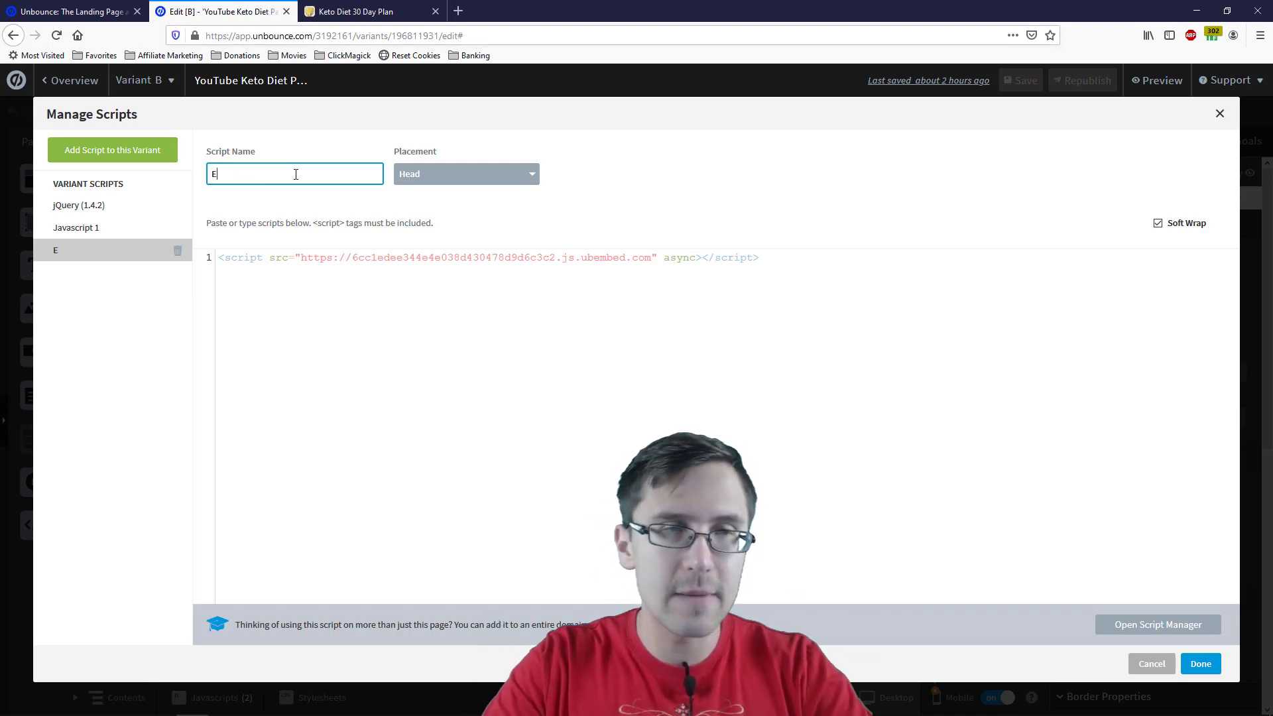
type("xit Popup")
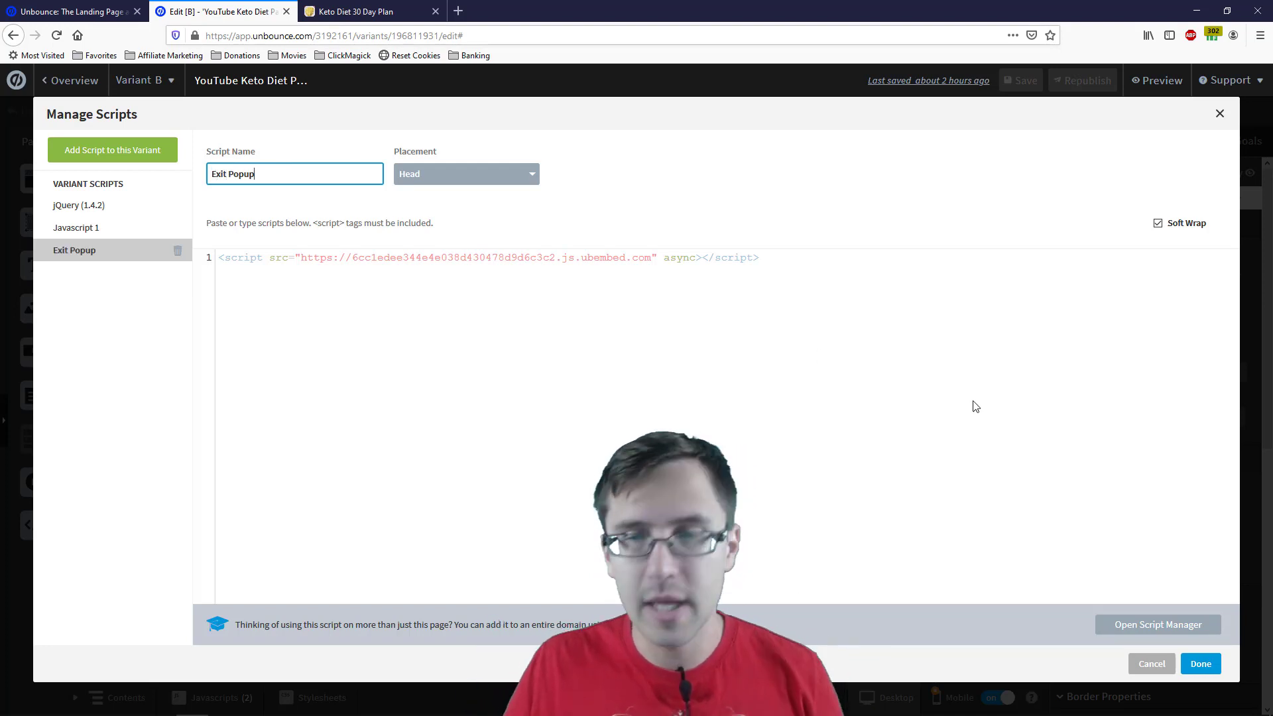
- Save the new script and review the Exit Popup script in the script manager
left_click(1200, 665)
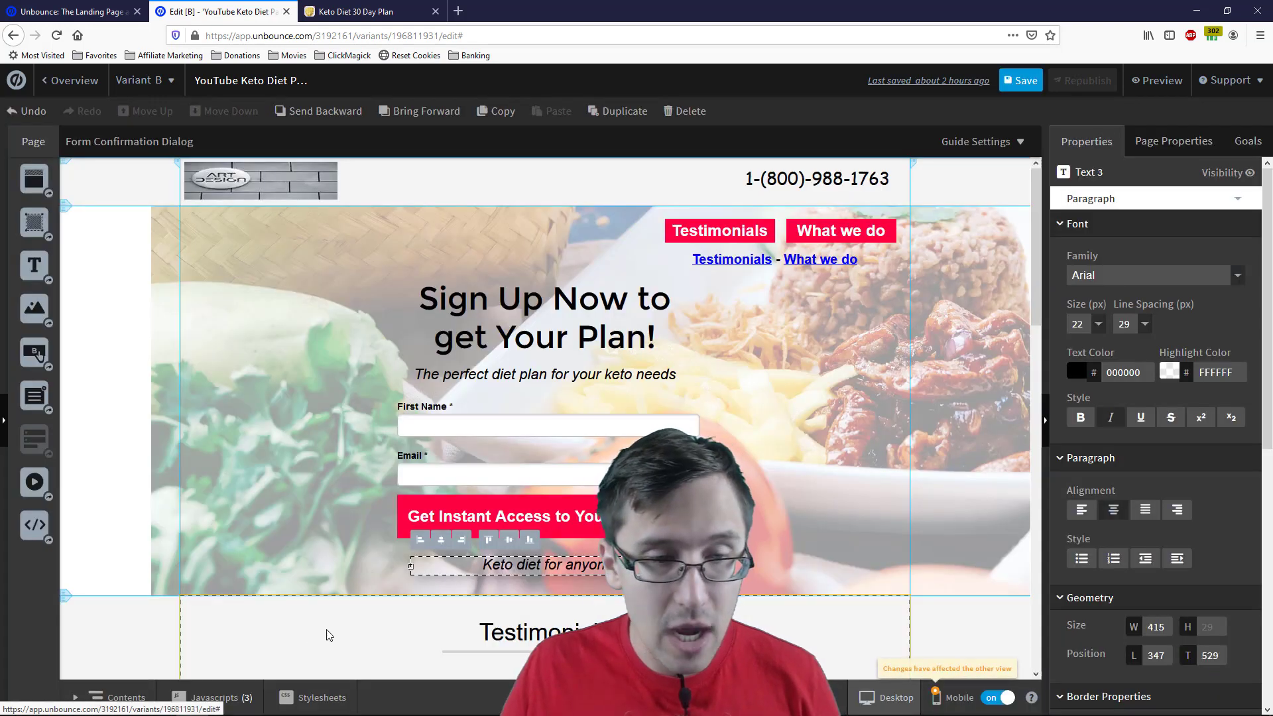
left_click(212, 690)
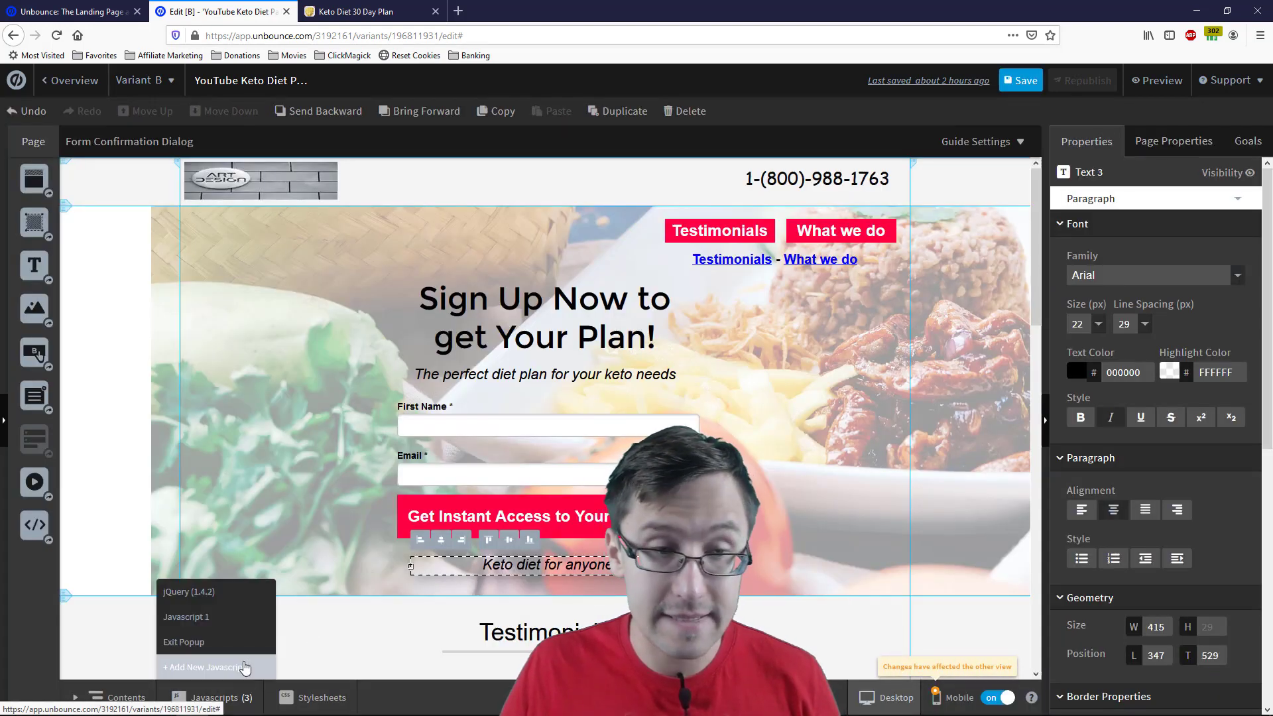
left_click(211, 642)
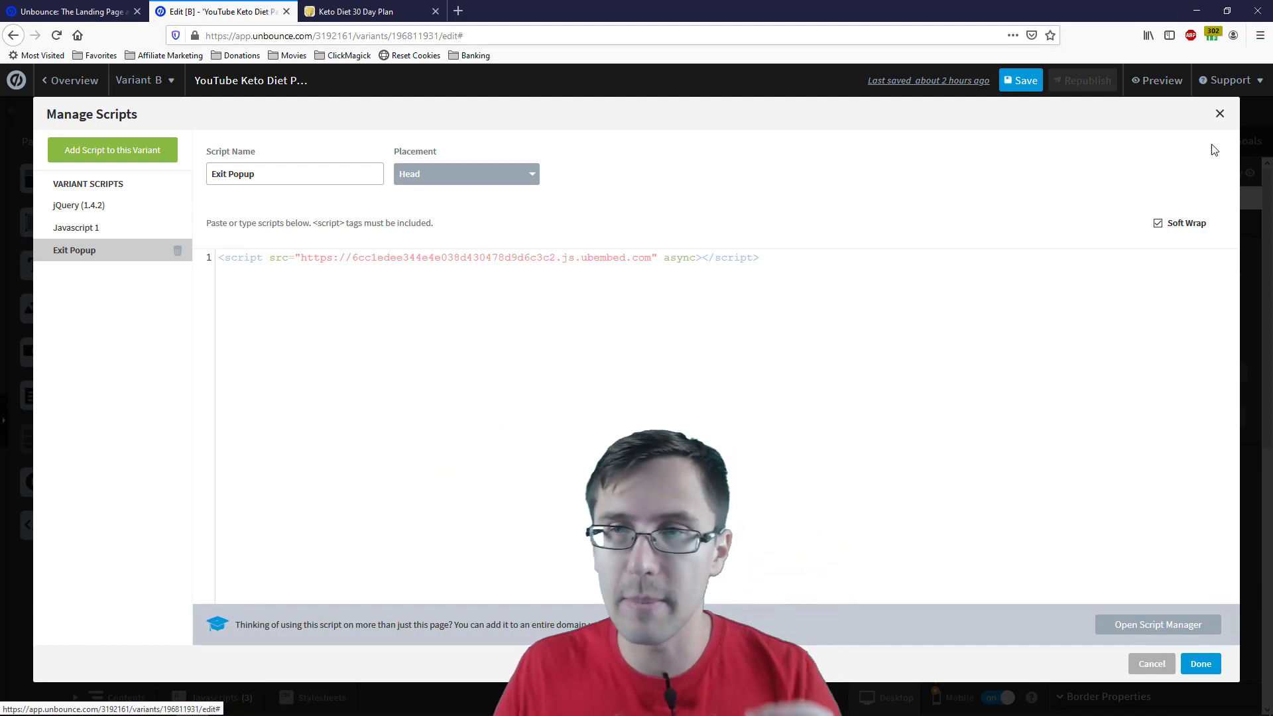
left_click(1219, 113)
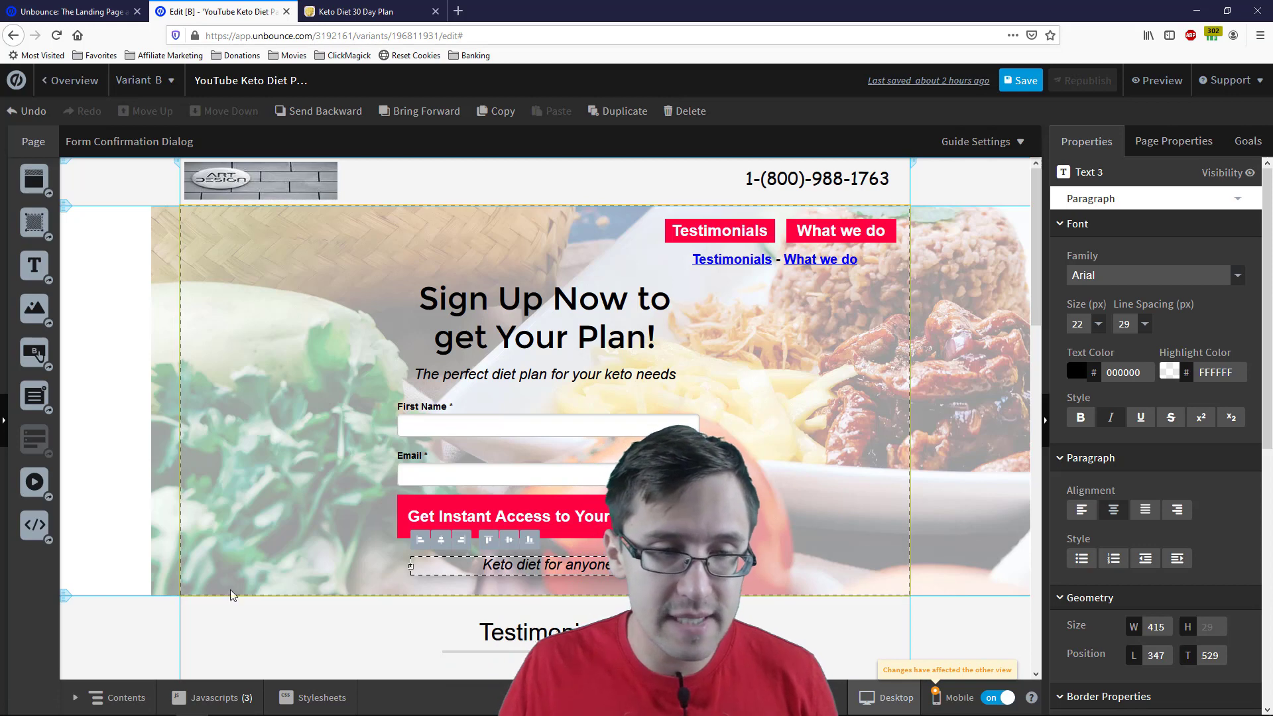
- Inspect the jQuery (1.4.2) and Javascript 1 scripts, then close the script manager
left_click(213, 698)
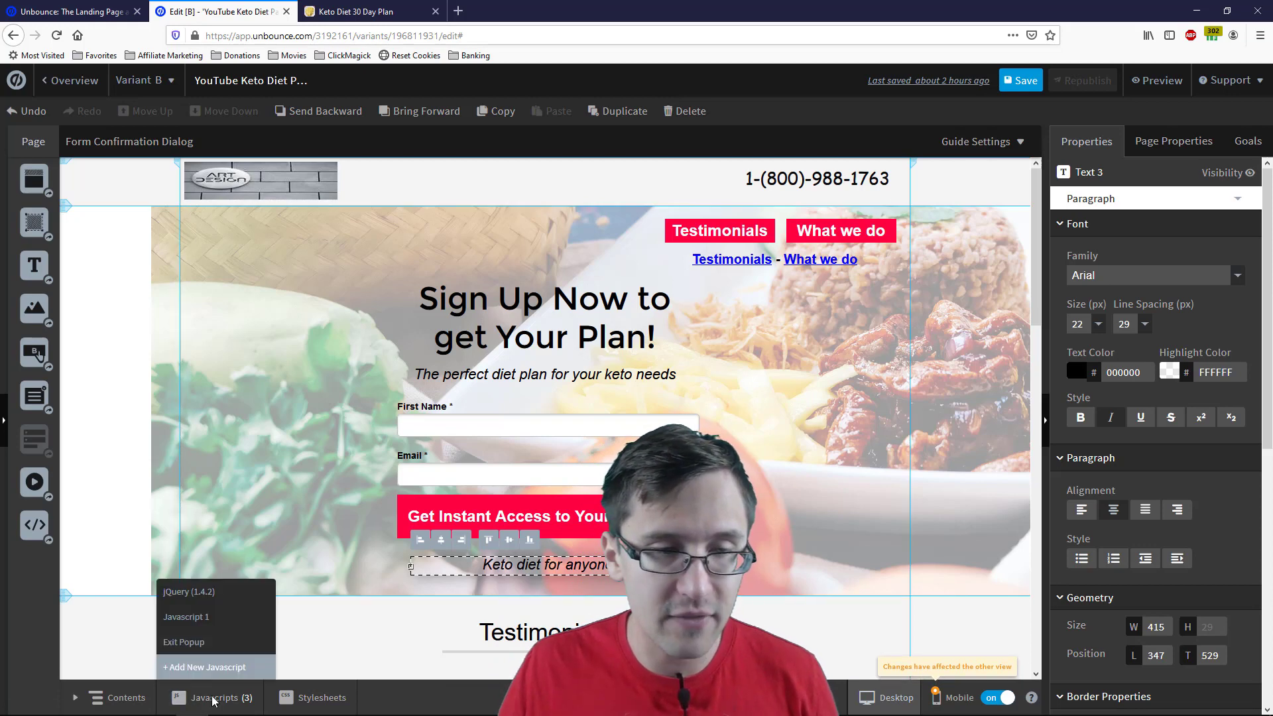
left_click(212, 593)
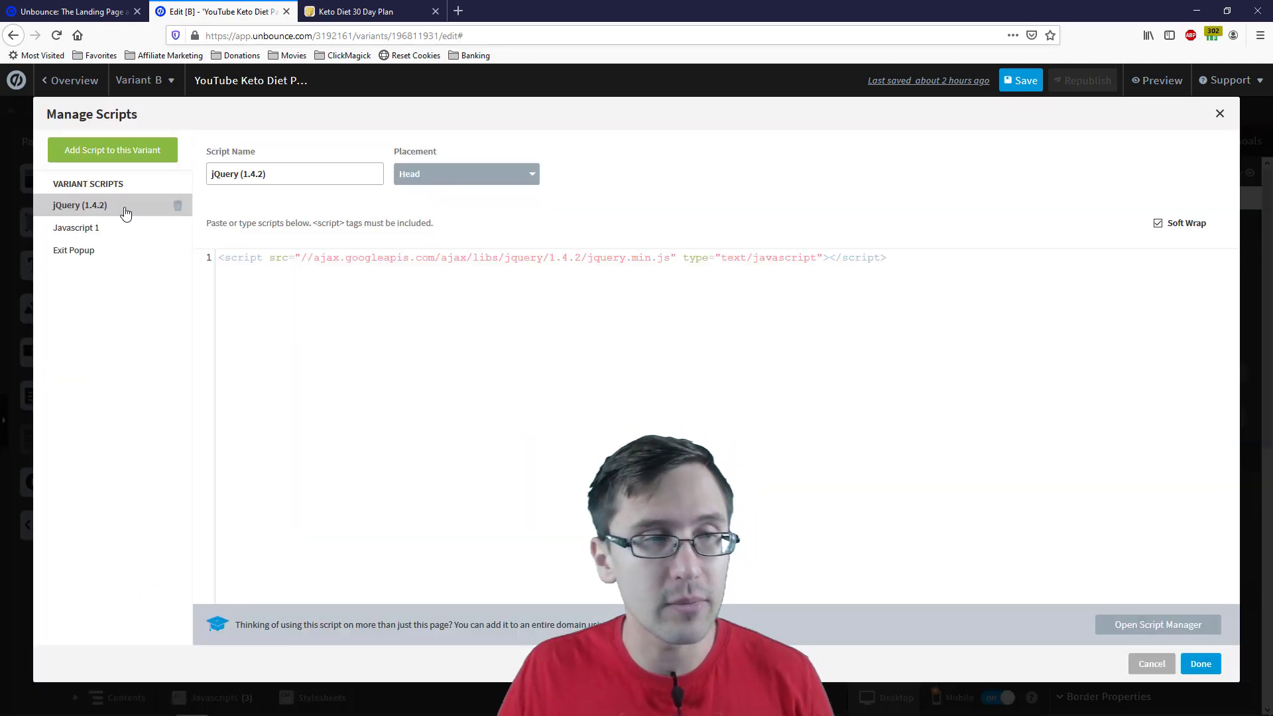
left_click(114, 238)
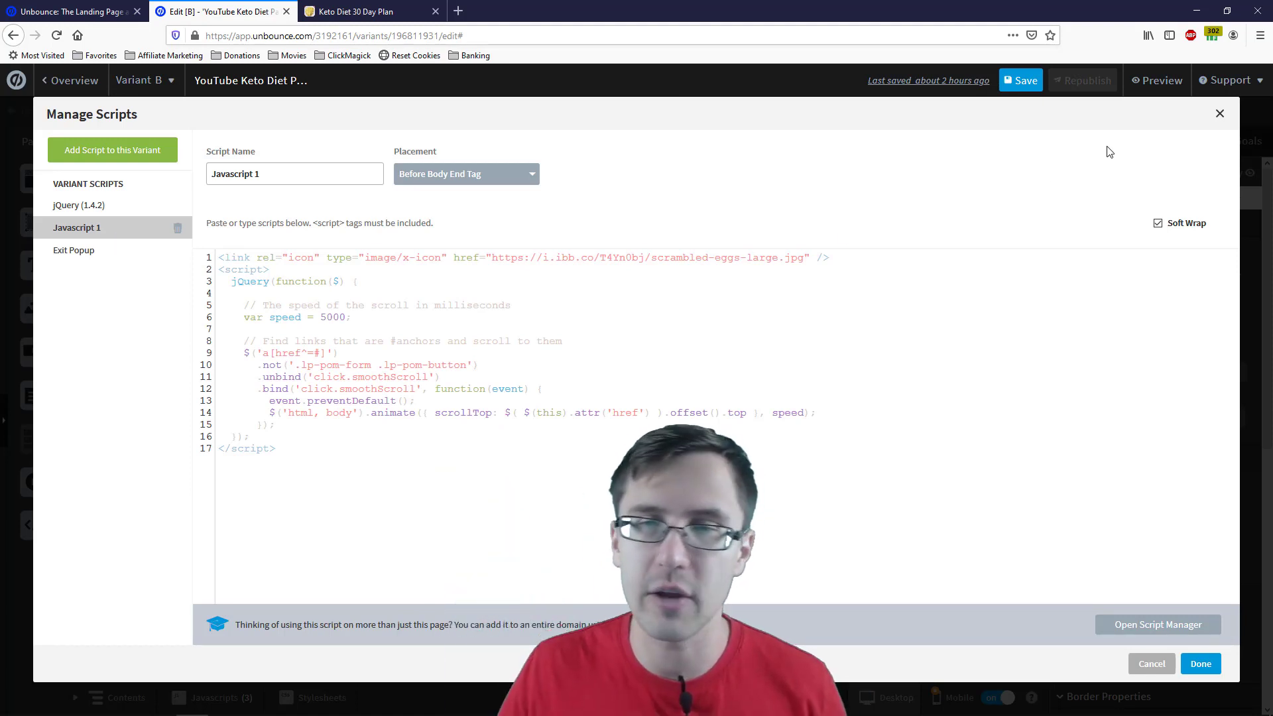
left_click(1218, 115)
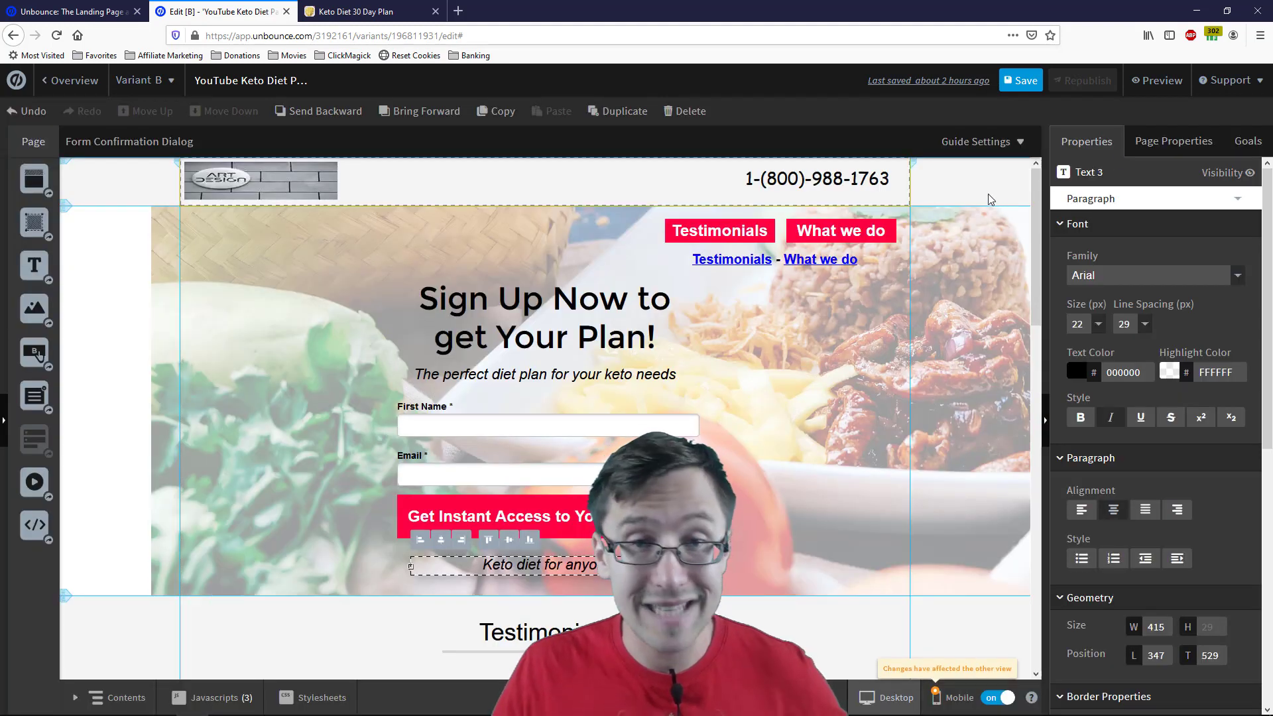
- Publish the Exit Popup for Book Campaign, confirming its embed code is installed
left_click(115, 11)
scroll(733, 435, "up", 10)
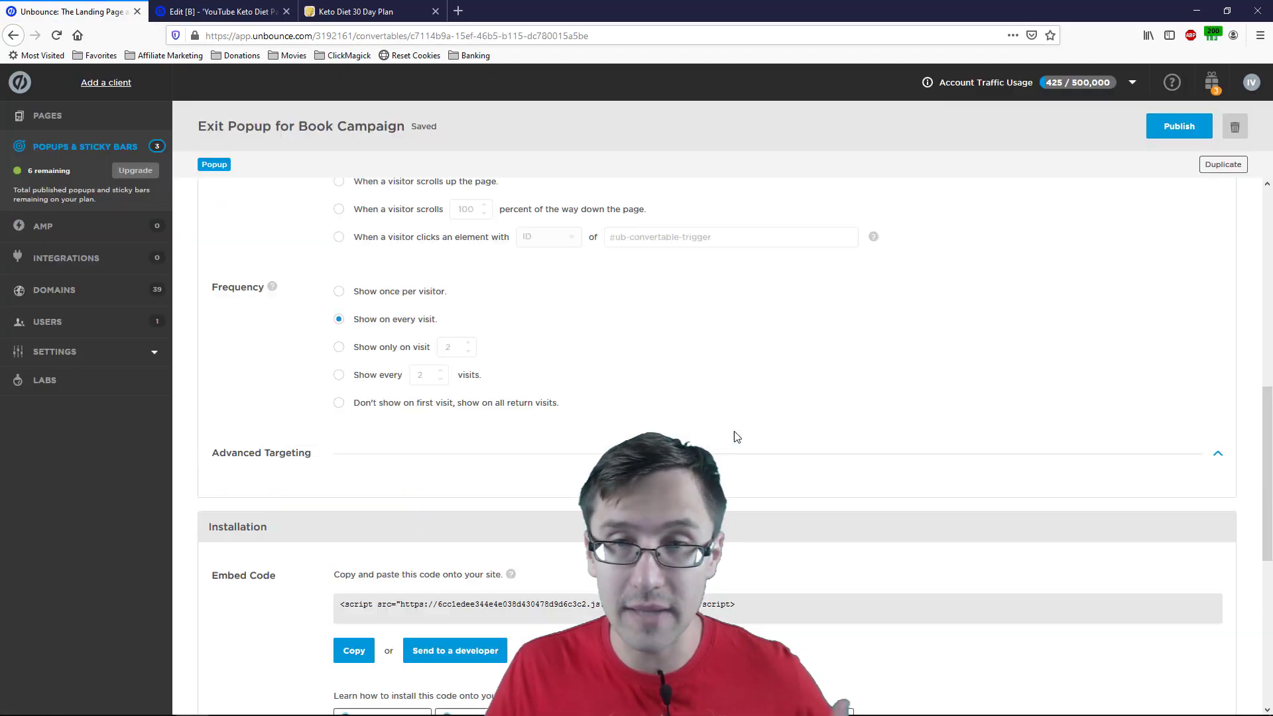
left_click(1183, 137)
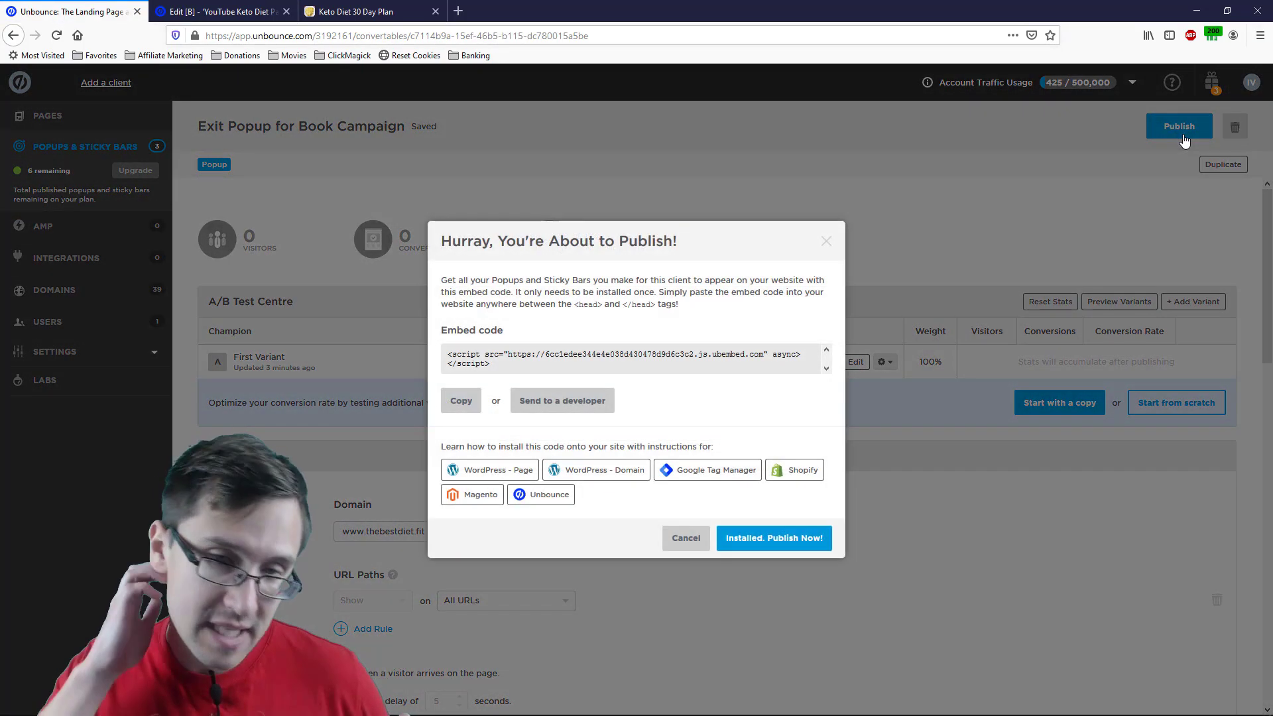
left_click(766, 537)
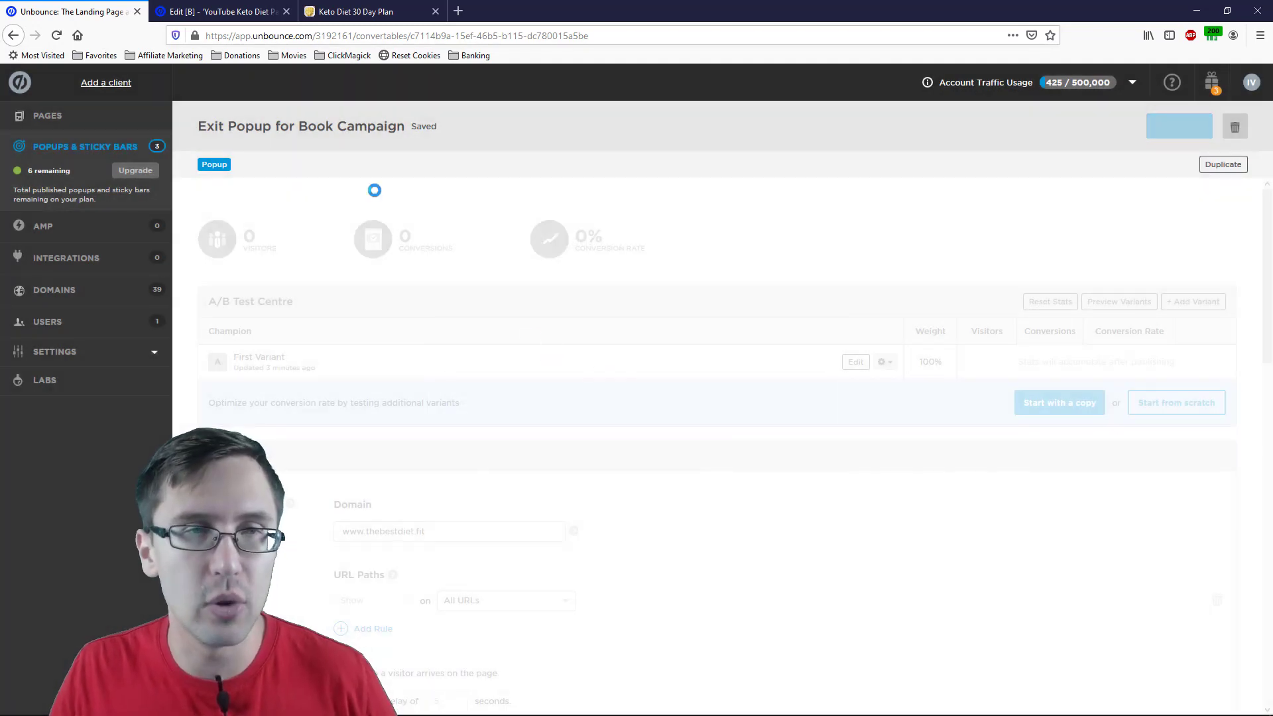
left_click(200, 5)
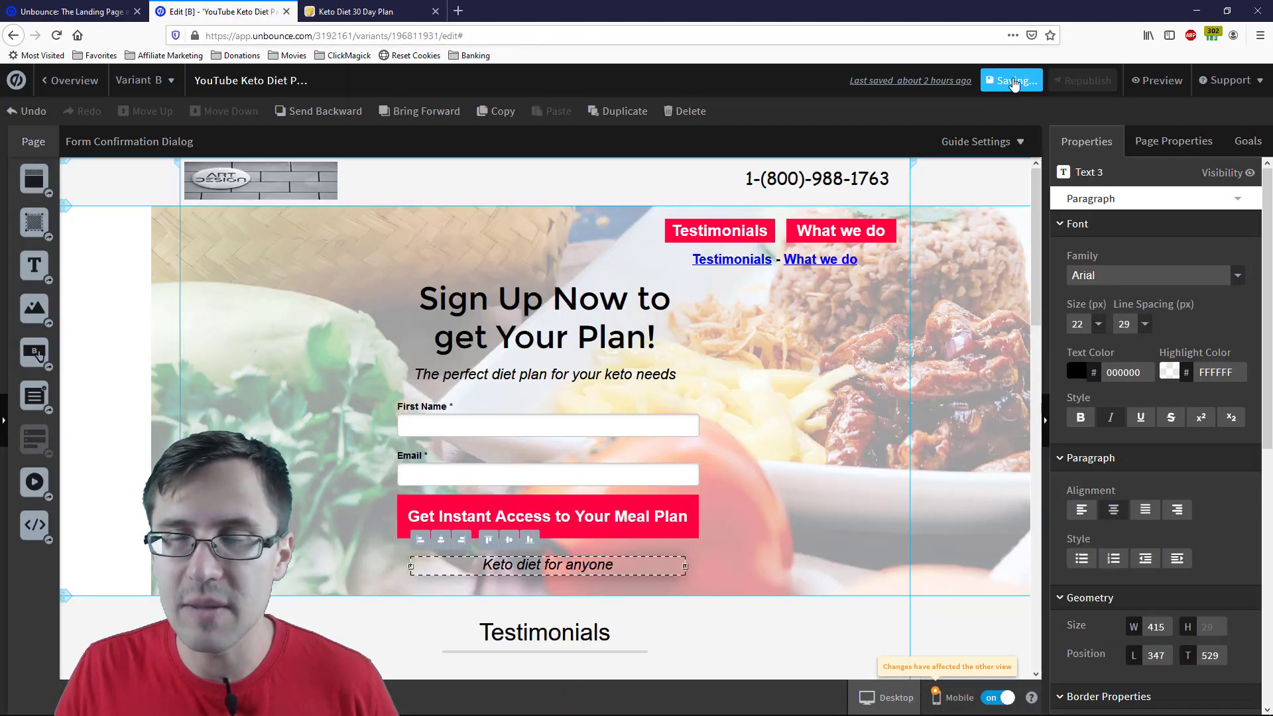
- Republish the Variant B keto diet landing page and dismiss the success message
left_click(1078, 81)
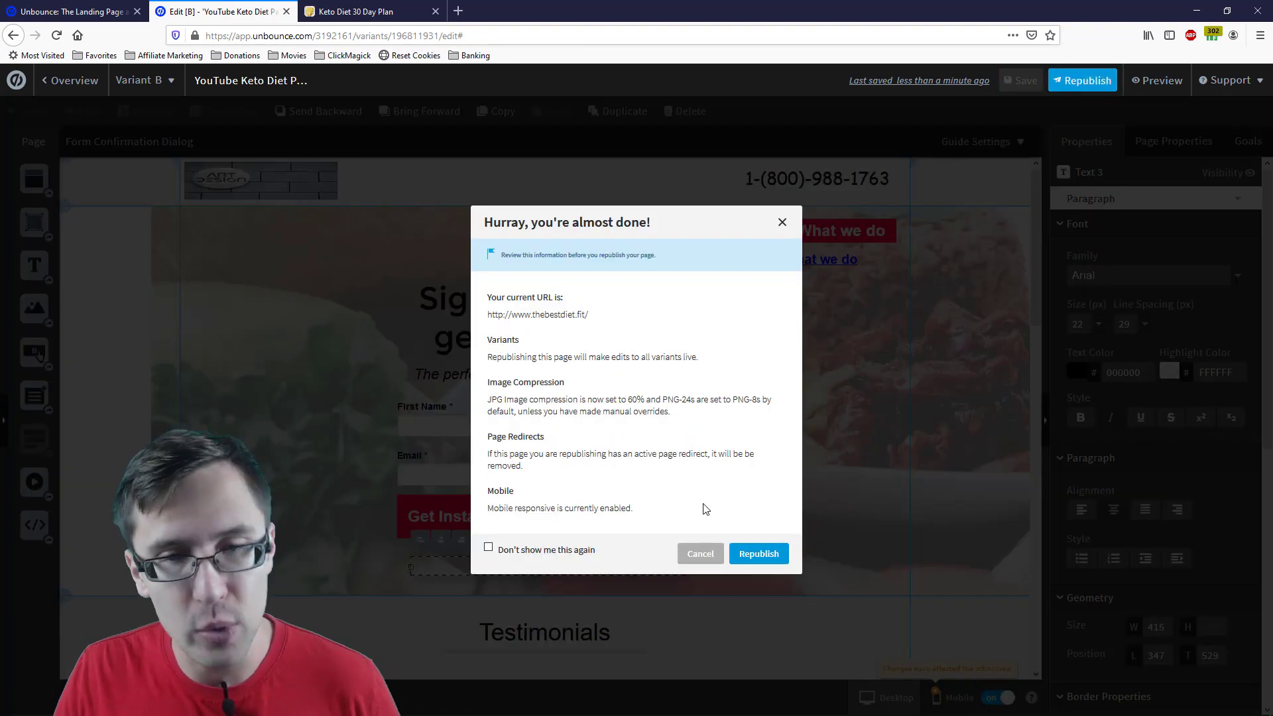
left_click(756, 551)
left_click(97, 11)
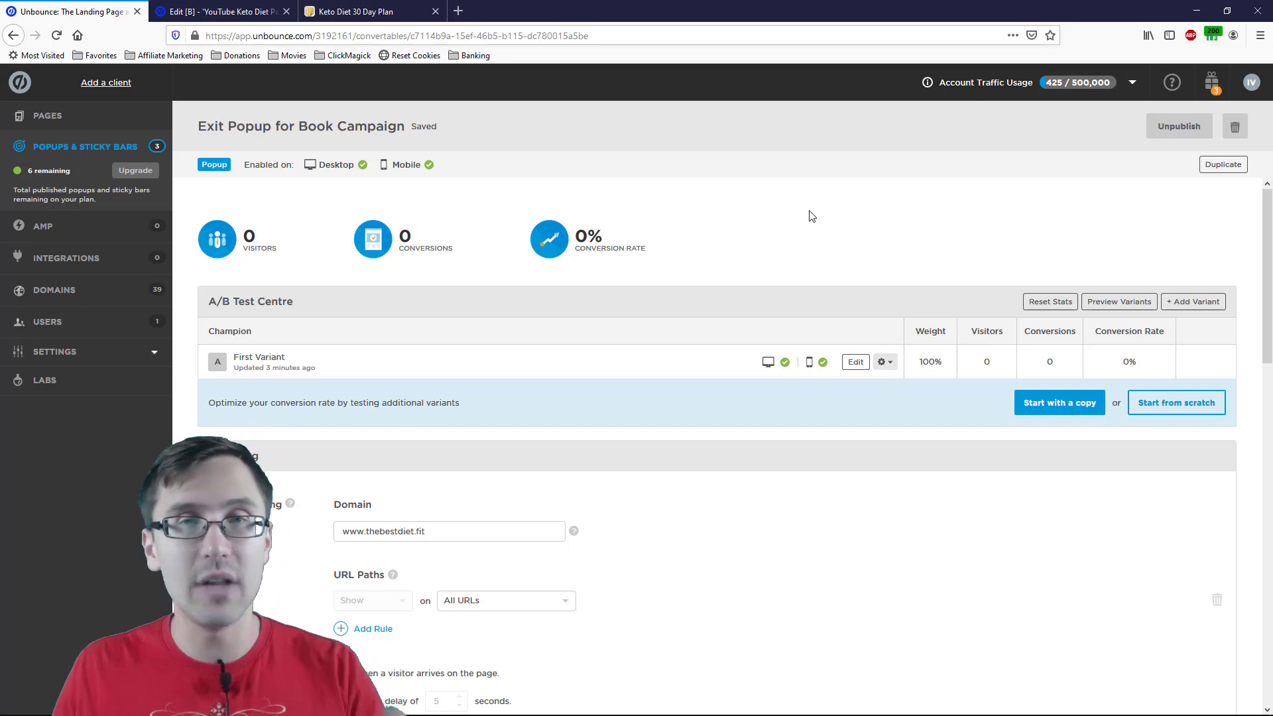
left_click(219, 11)
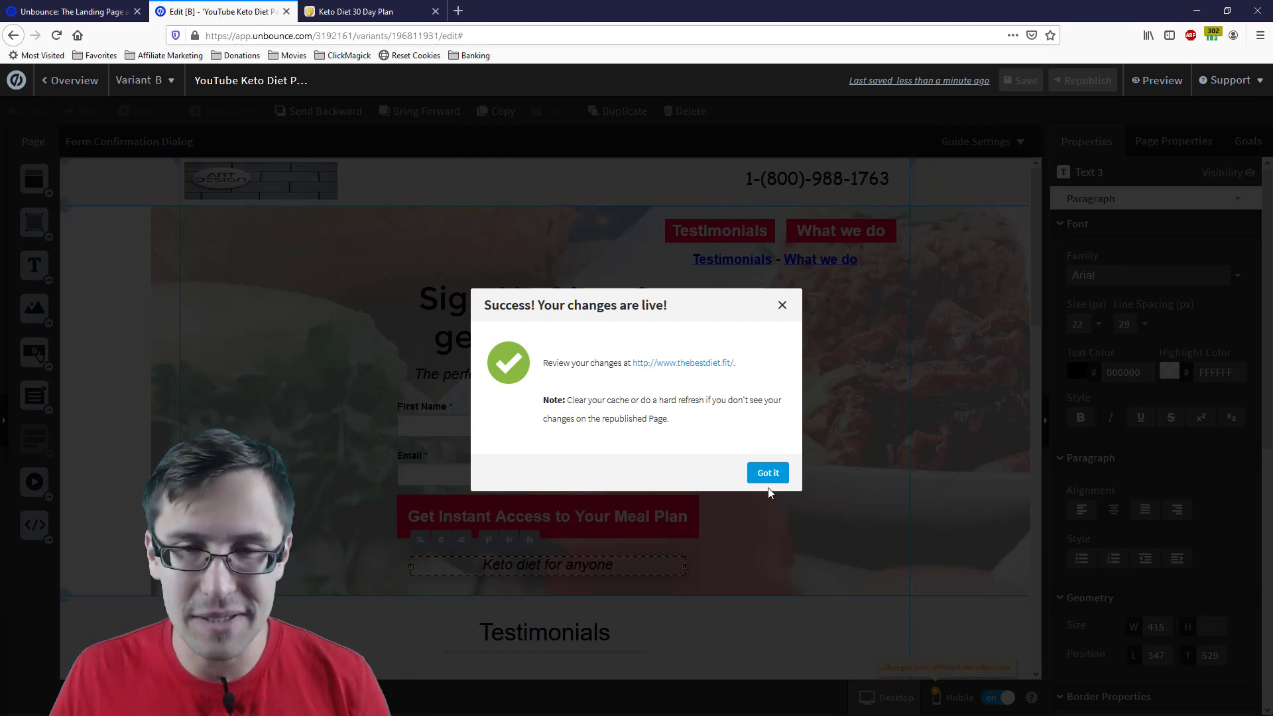
left_click(762, 473)
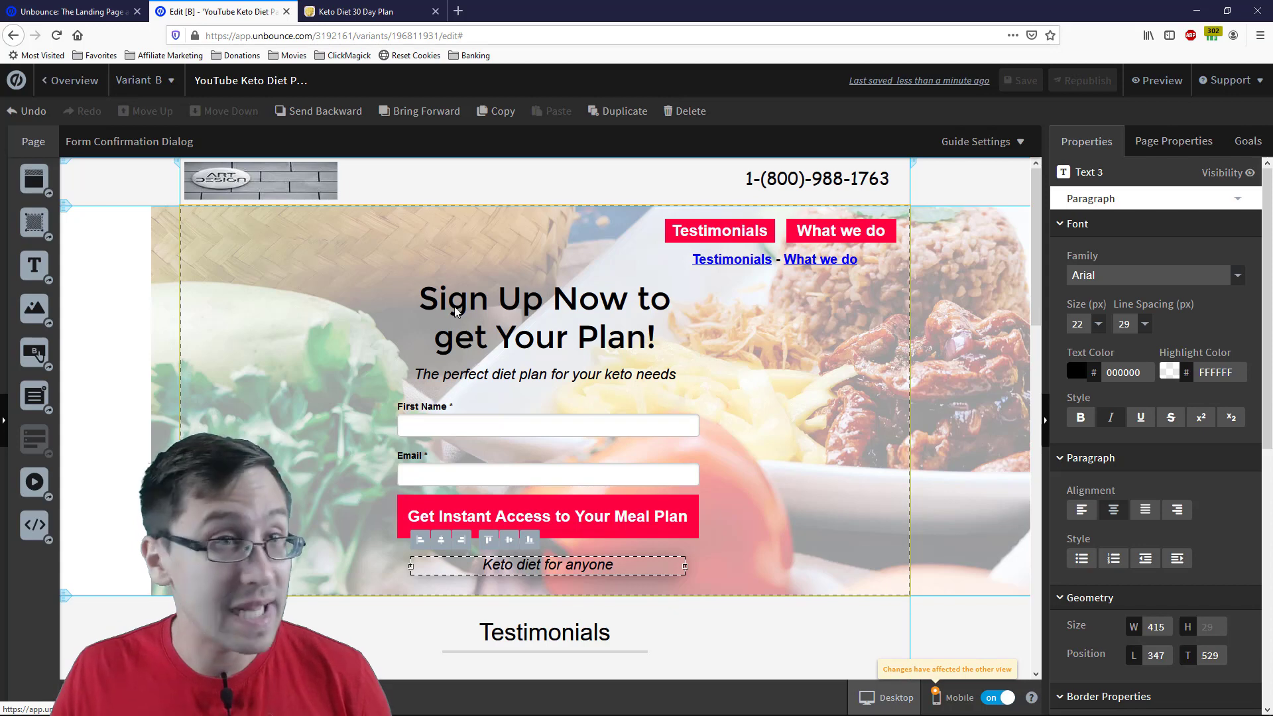
- Reload the live Keto Diet 30 Day Plan site, trigger the eBook exit popup, and close it
left_click(358, 12)
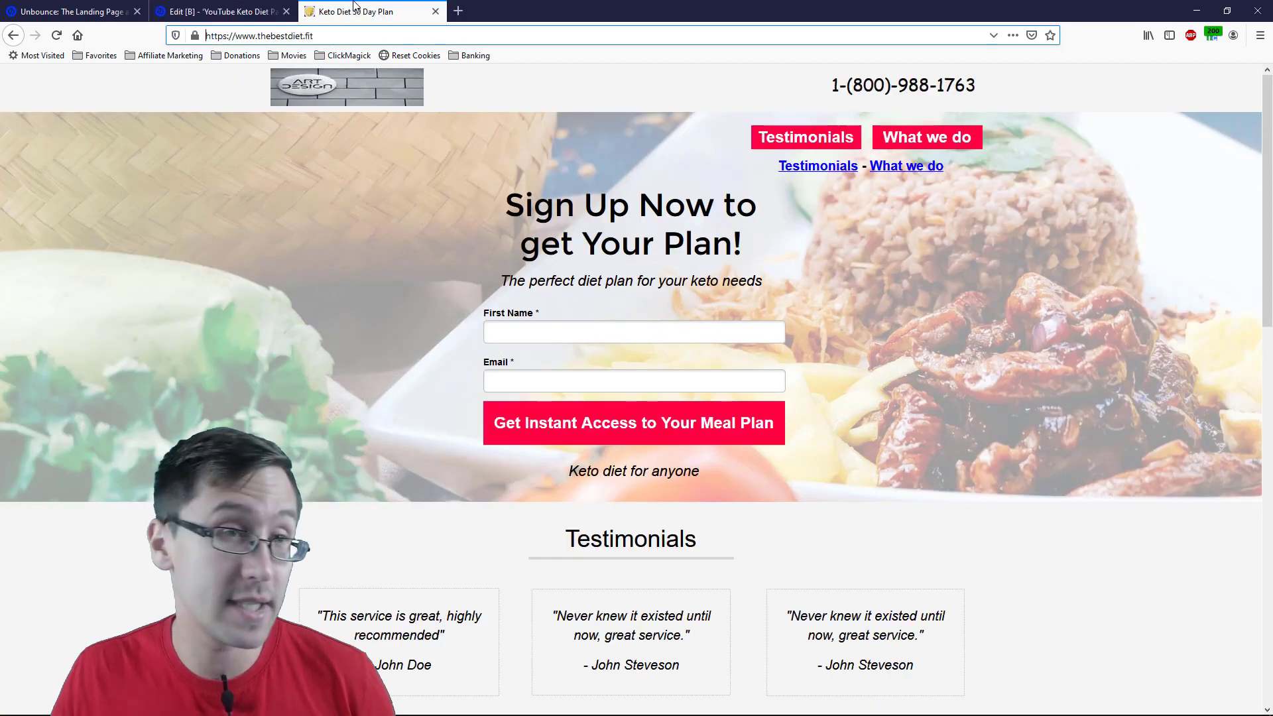
left_click(56, 35)
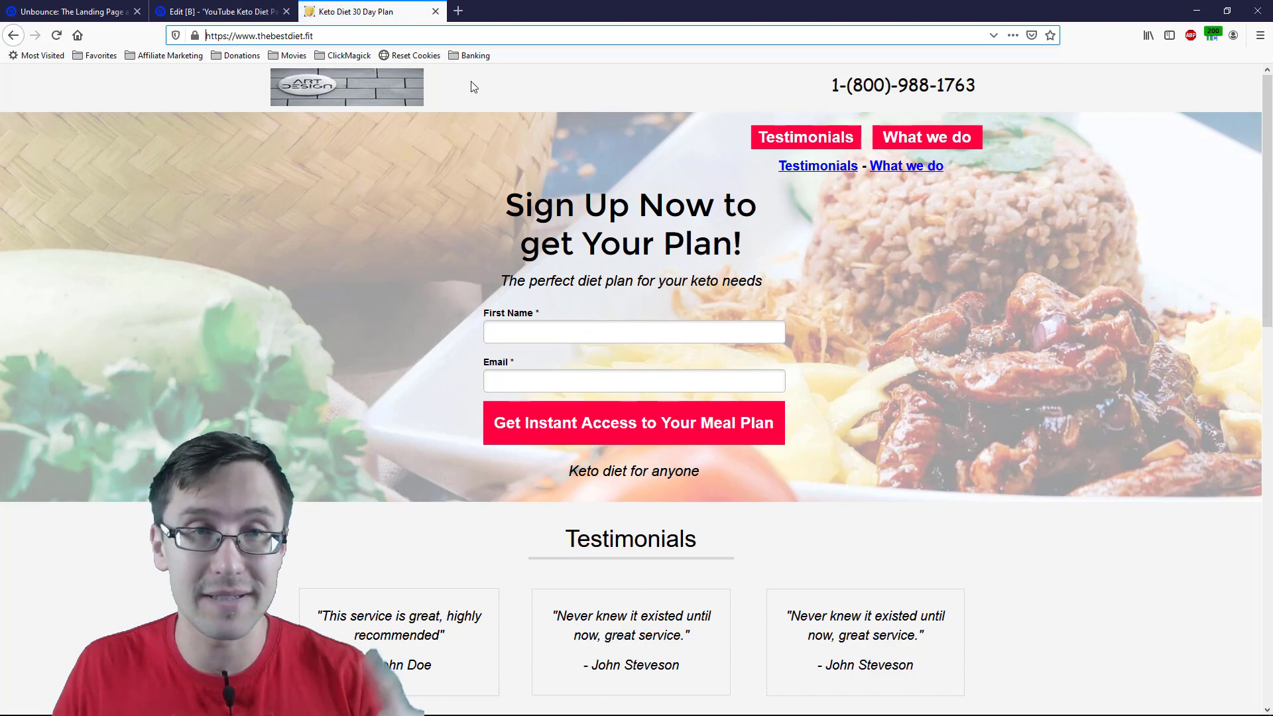
mouse_move(434, 10)
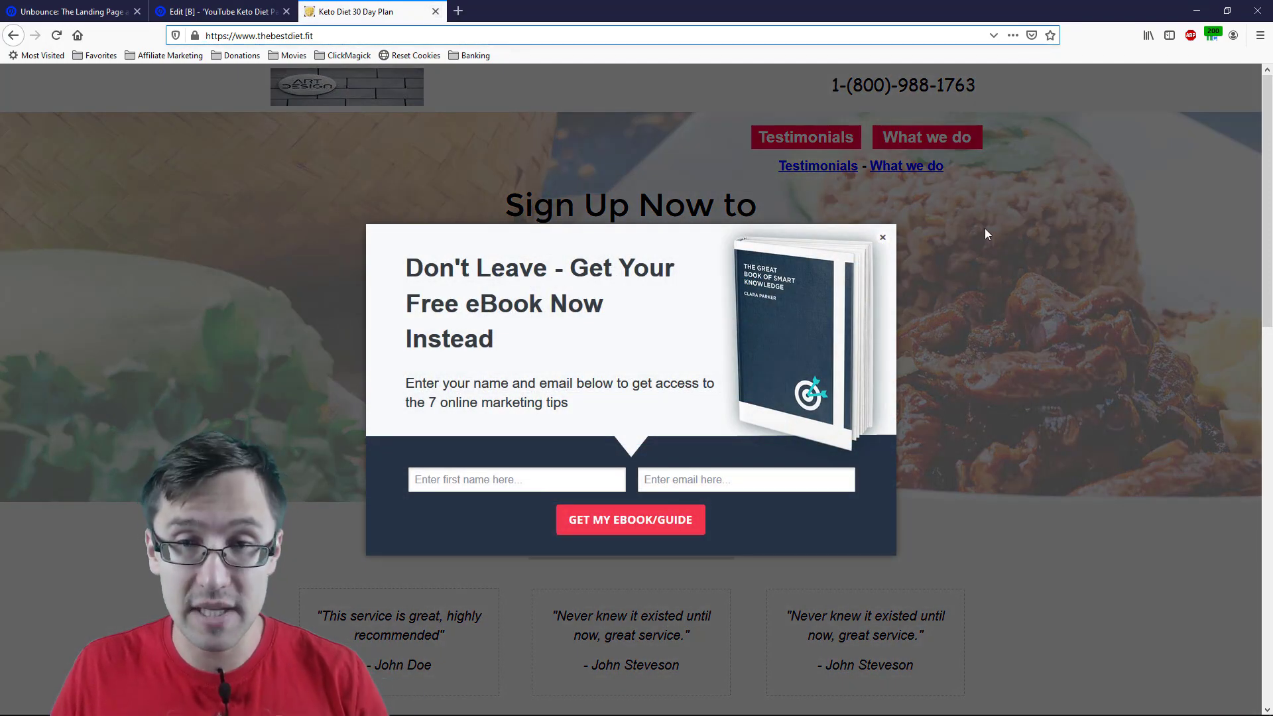
left_click(886, 233)
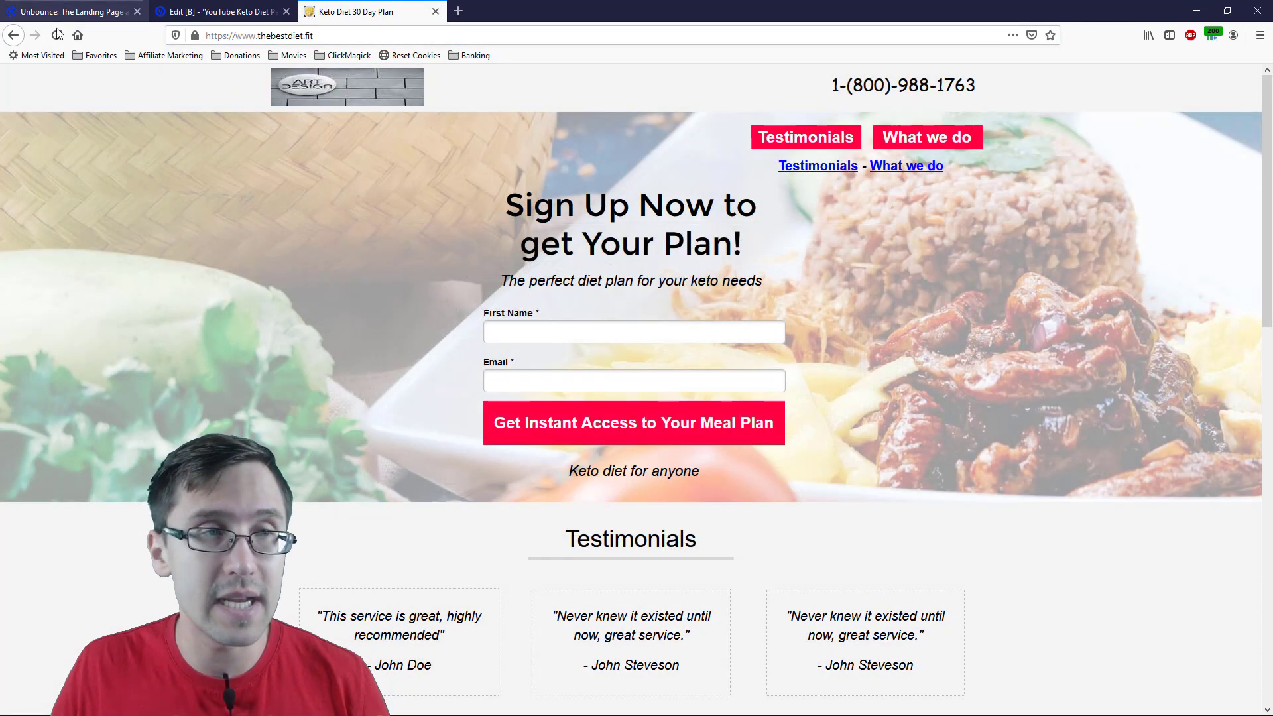
- Reload the live page, trigger the exit popup again, close it, and reload once more
left_click(56, 35)
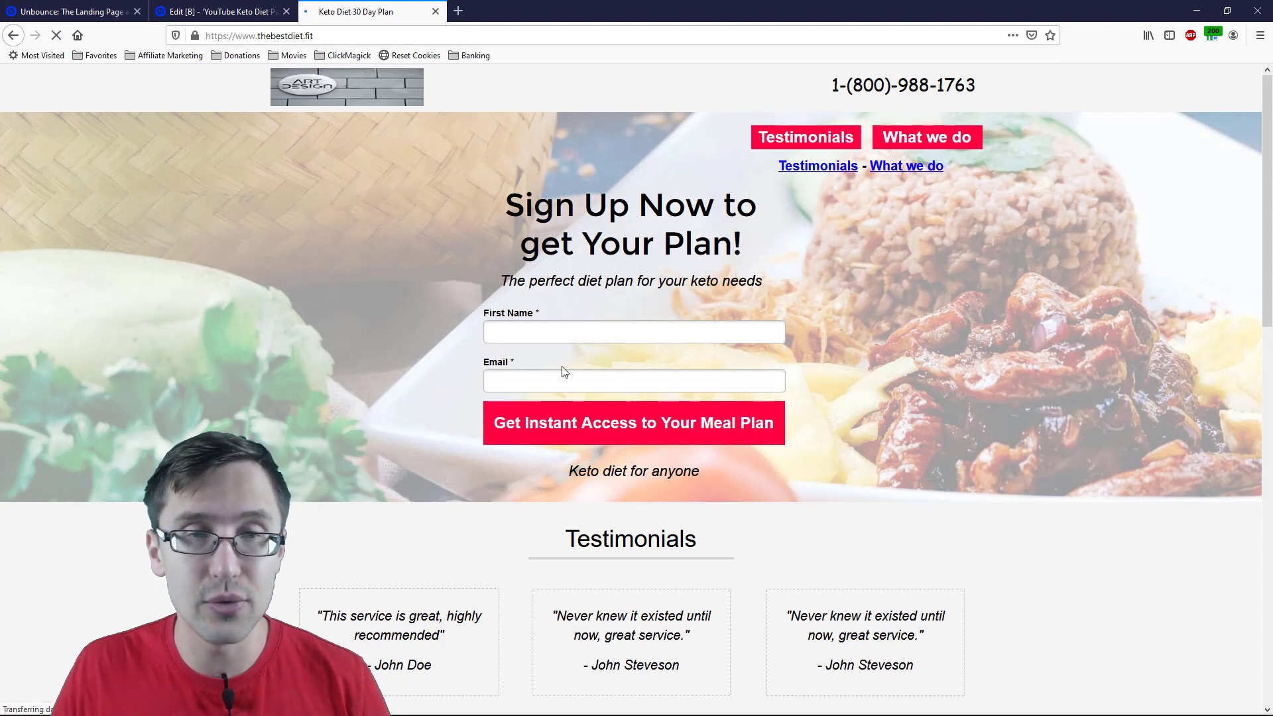
scroll(696, 488, "down", 8)
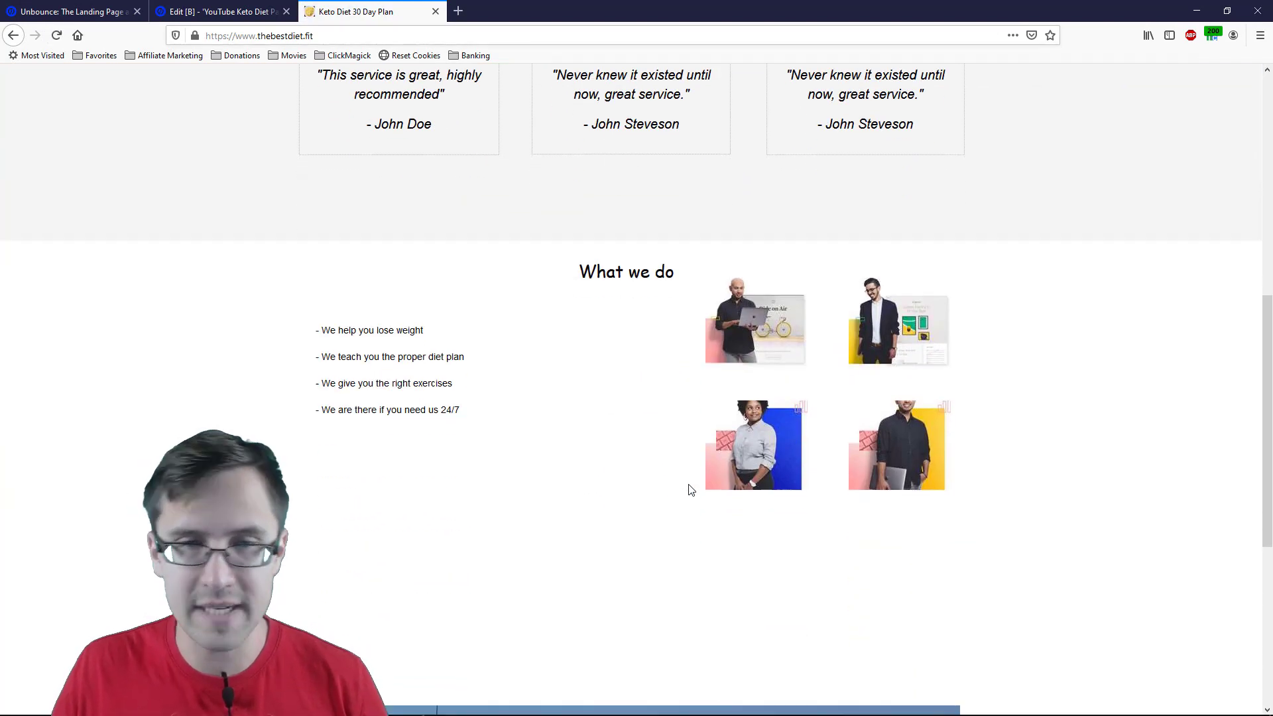
scroll(690, 490, "up", 2)
mouse_move(450, 8)
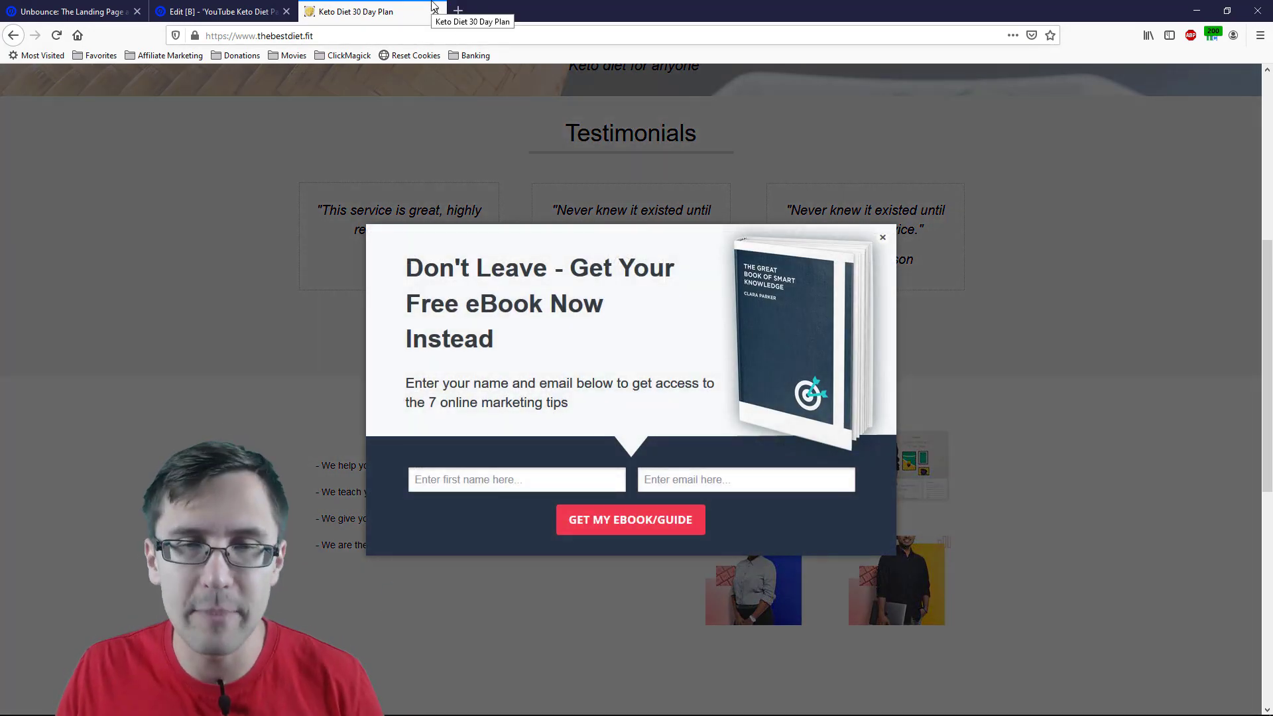
left_click(883, 238)
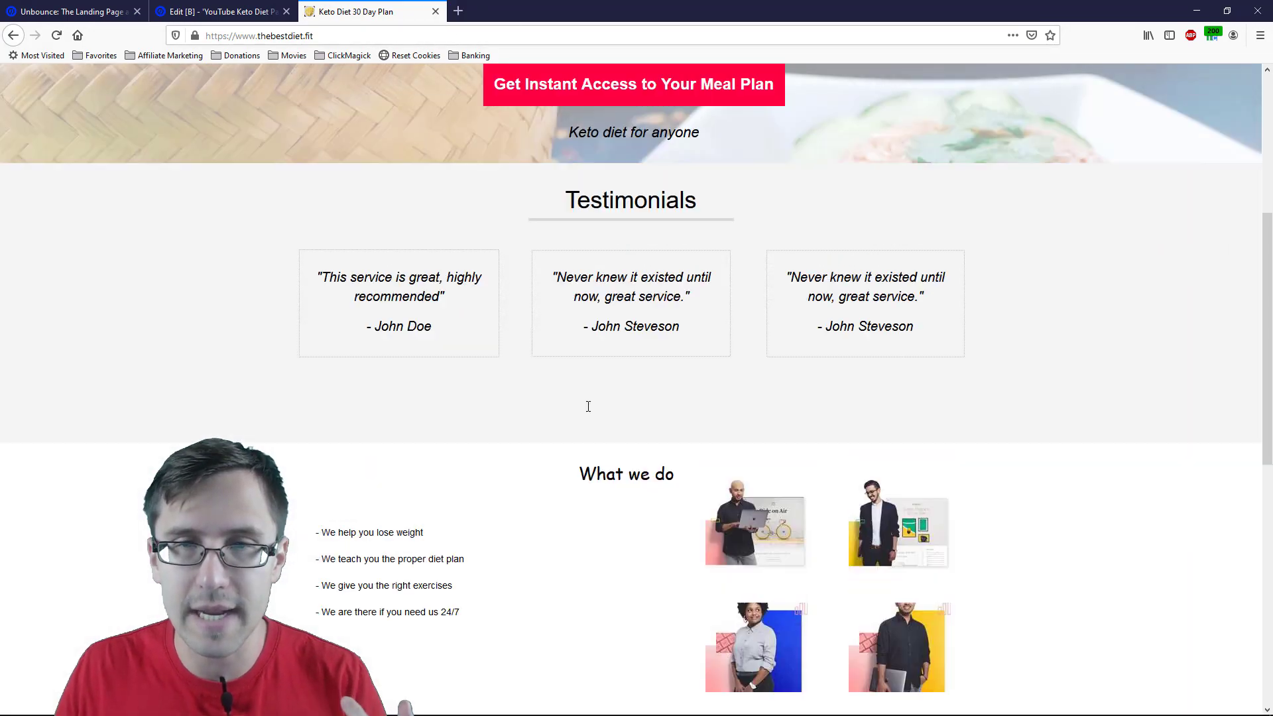
scroll(588, 406, "up", 5)
scroll(774, 526, "down", 12)
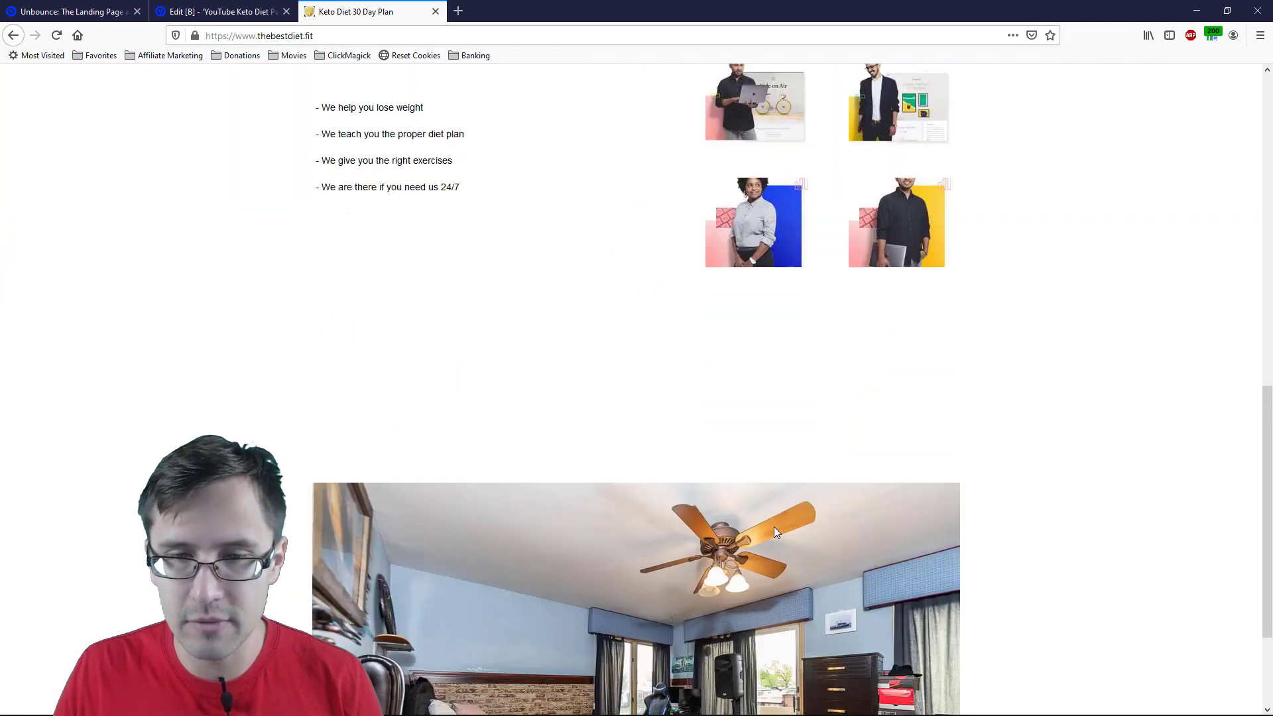
scroll(774, 527, "down", 3)
scroll(773, 526, "up", 4)
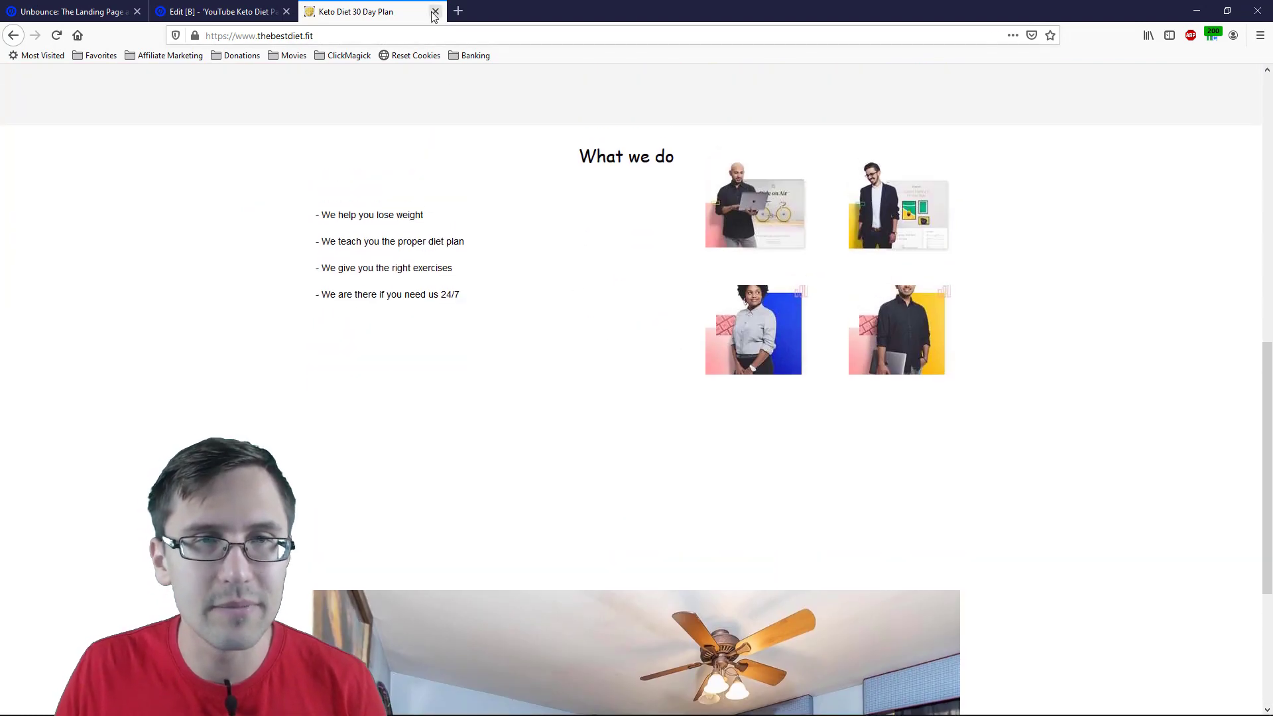
scroll(466, 332, "up", 10)
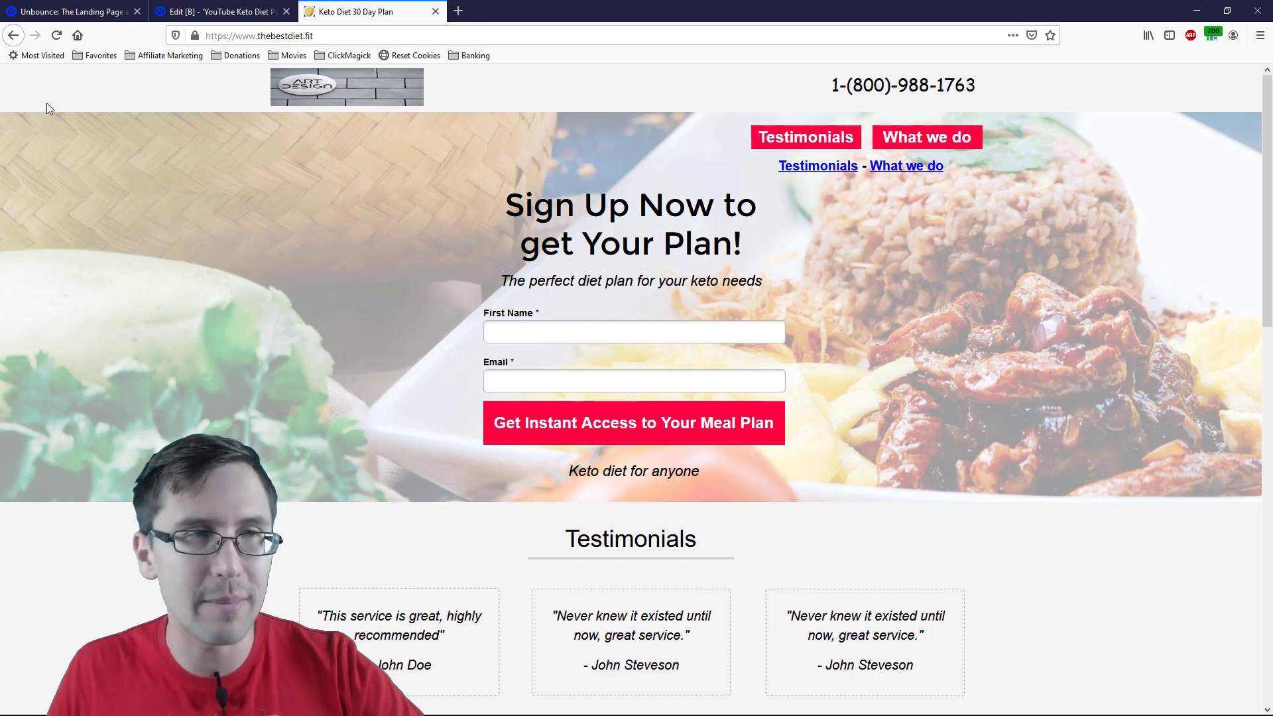
left_click(56, 35)
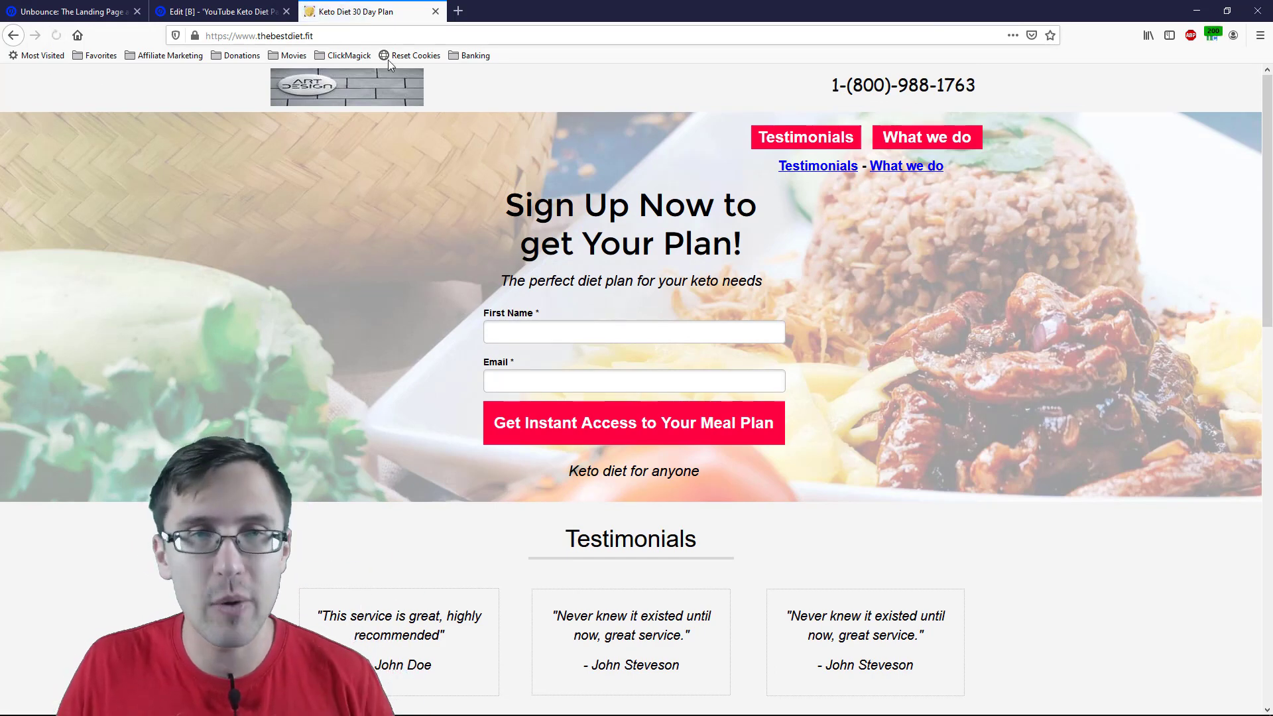
mouse_move(388, 60)
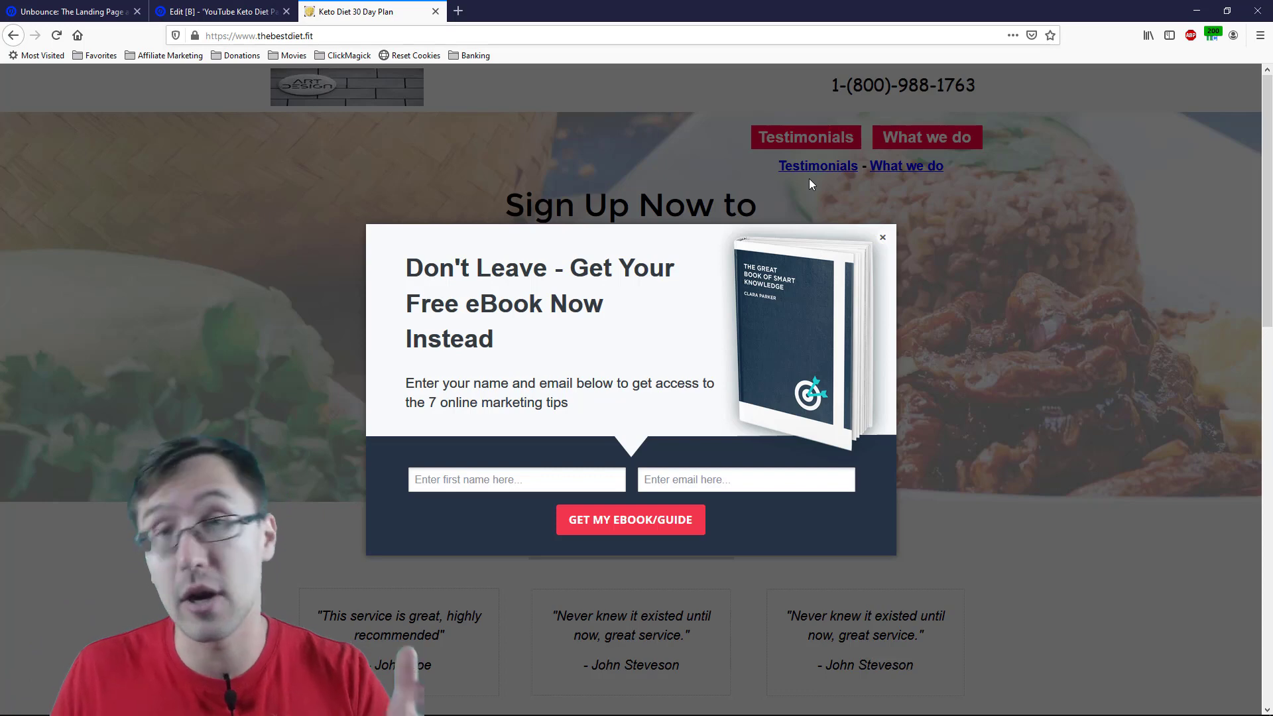
left_click(878, 237)
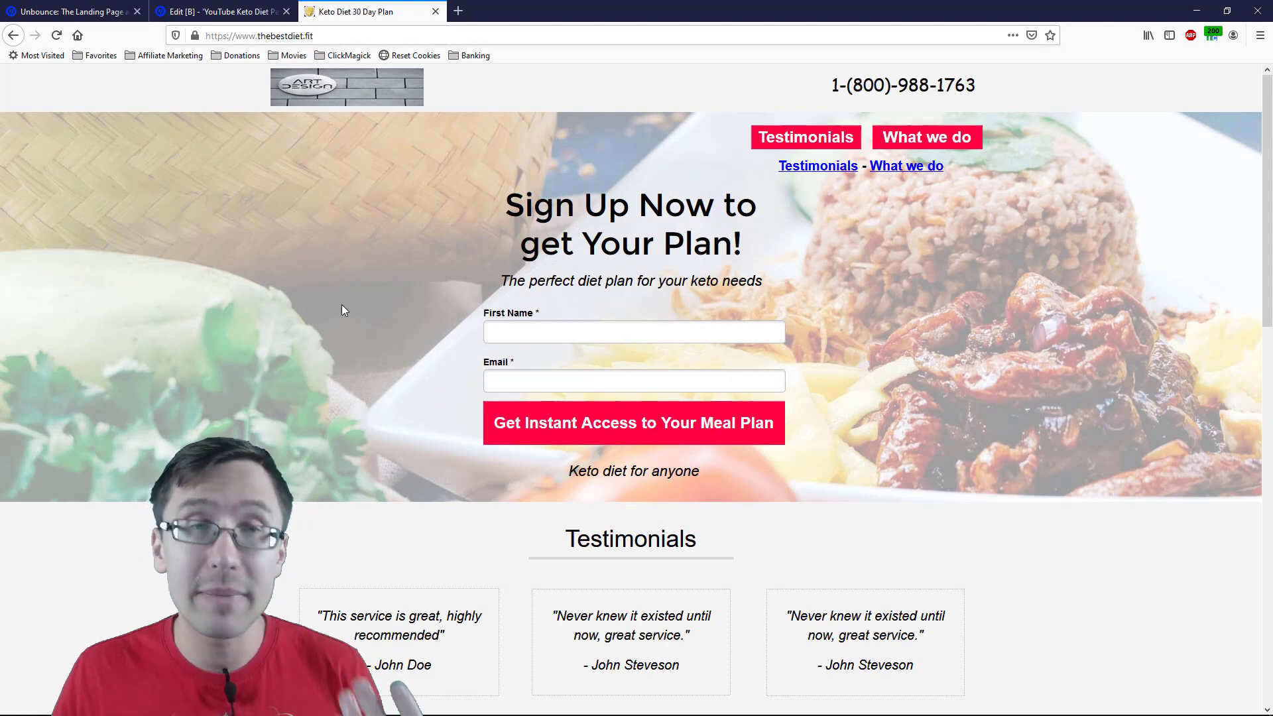
left_click(57, 34)
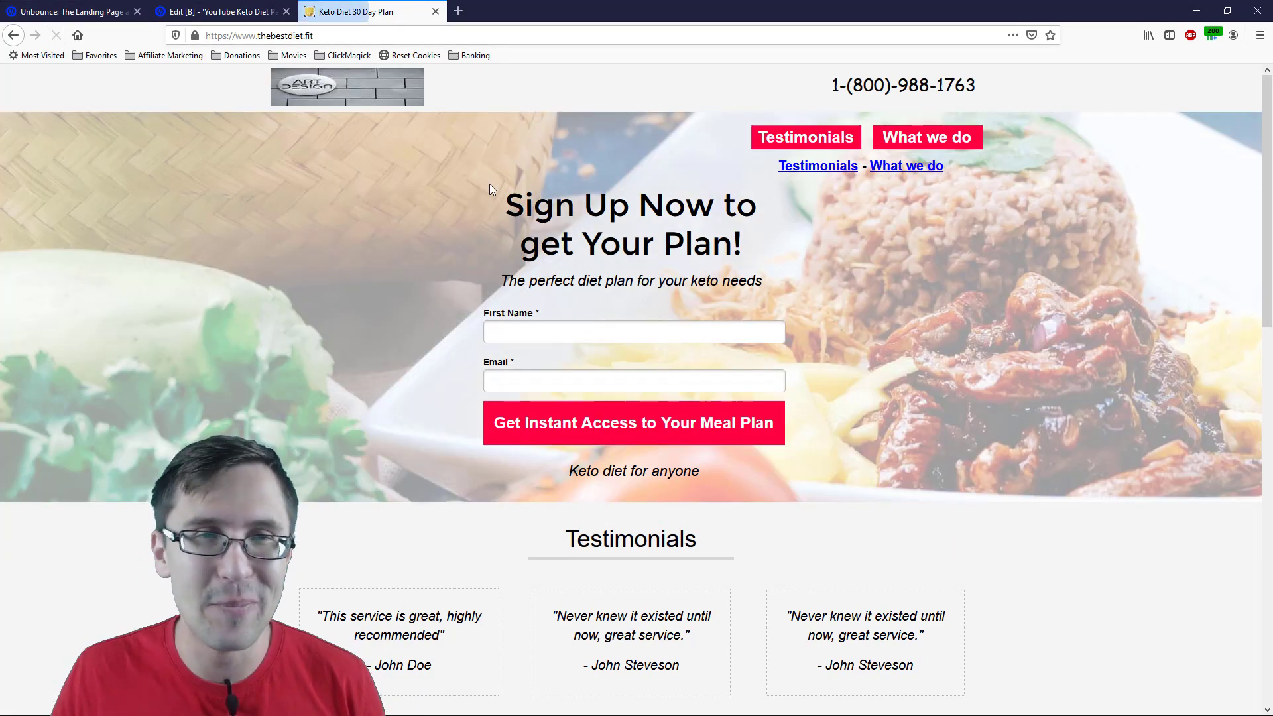
mouse_move(432, 25)
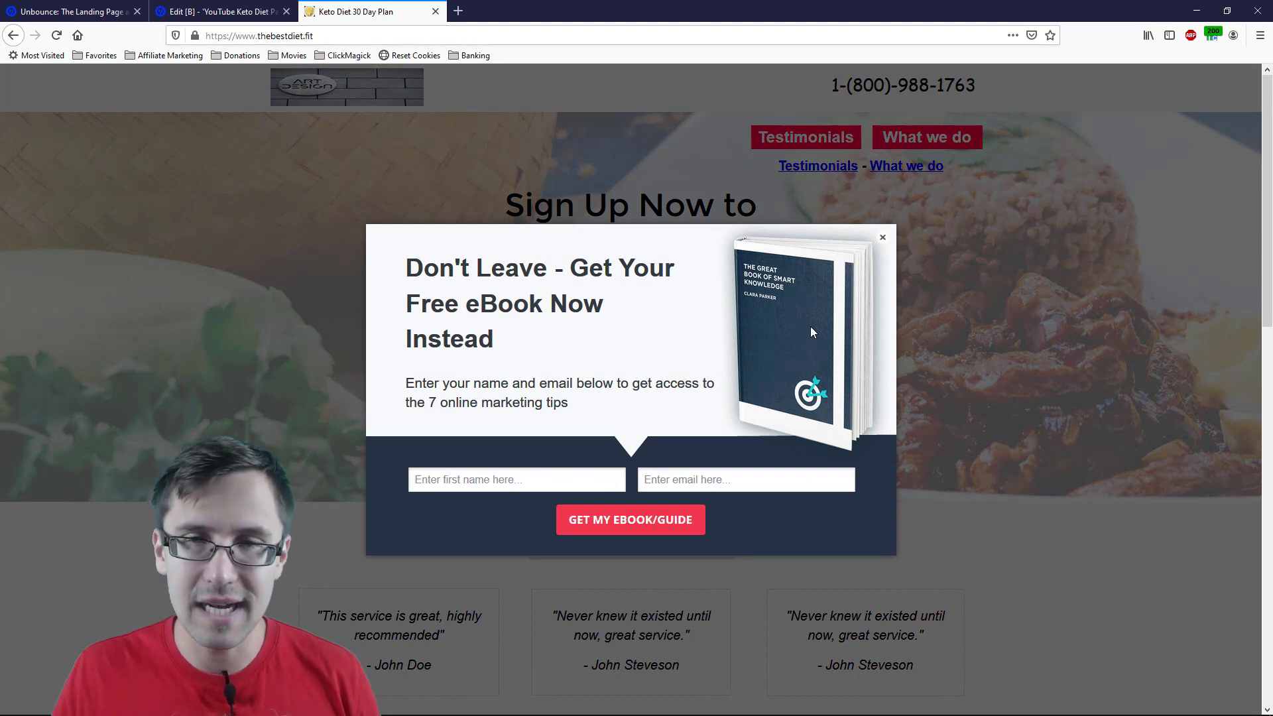
left_click(884, 238)
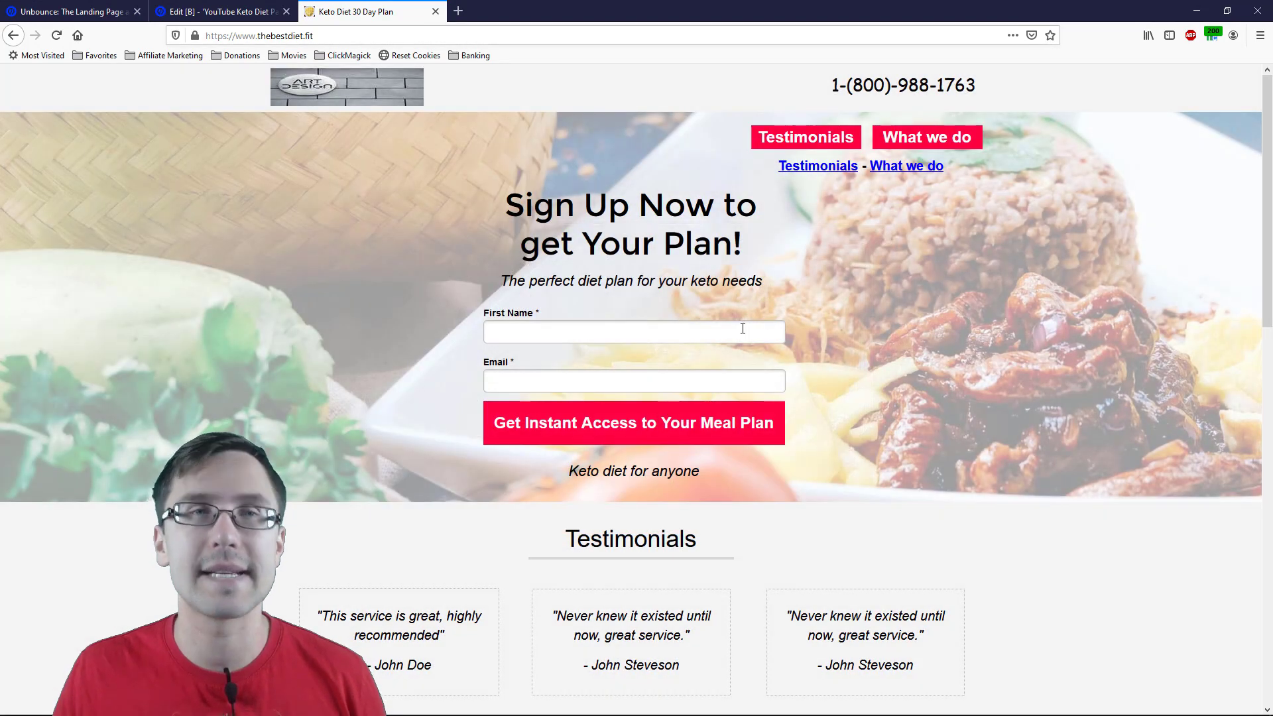